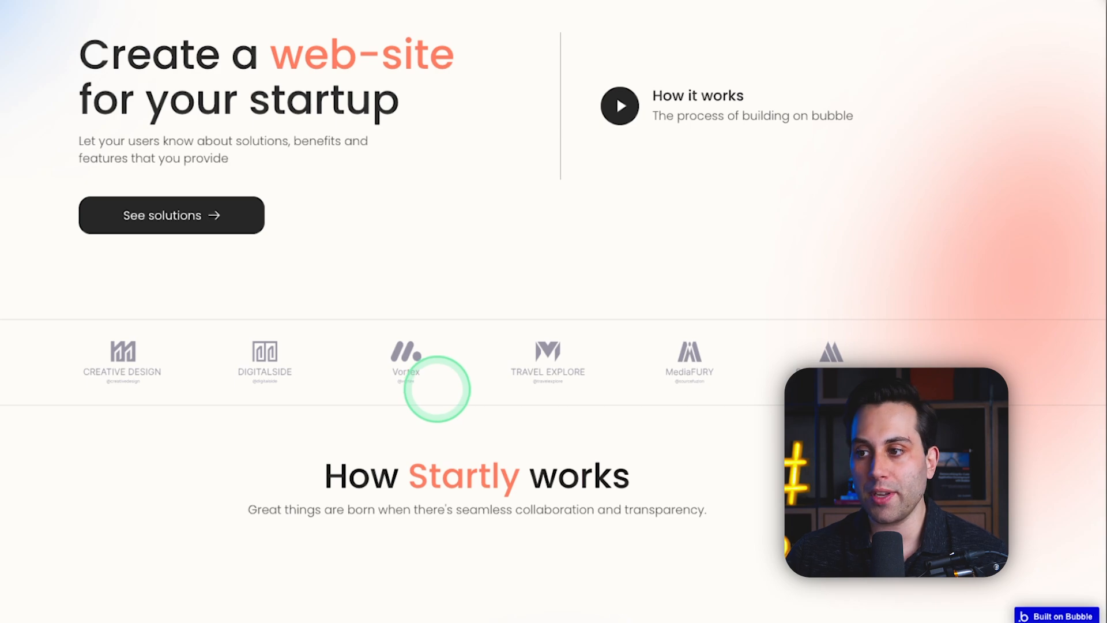
Step: Look through the startup landing page template, including the cards in its Top templates carousel
{"action": "scroll", "coordinate": [597, 357], "scroll_direction": "down", "scroll_amount": 10}
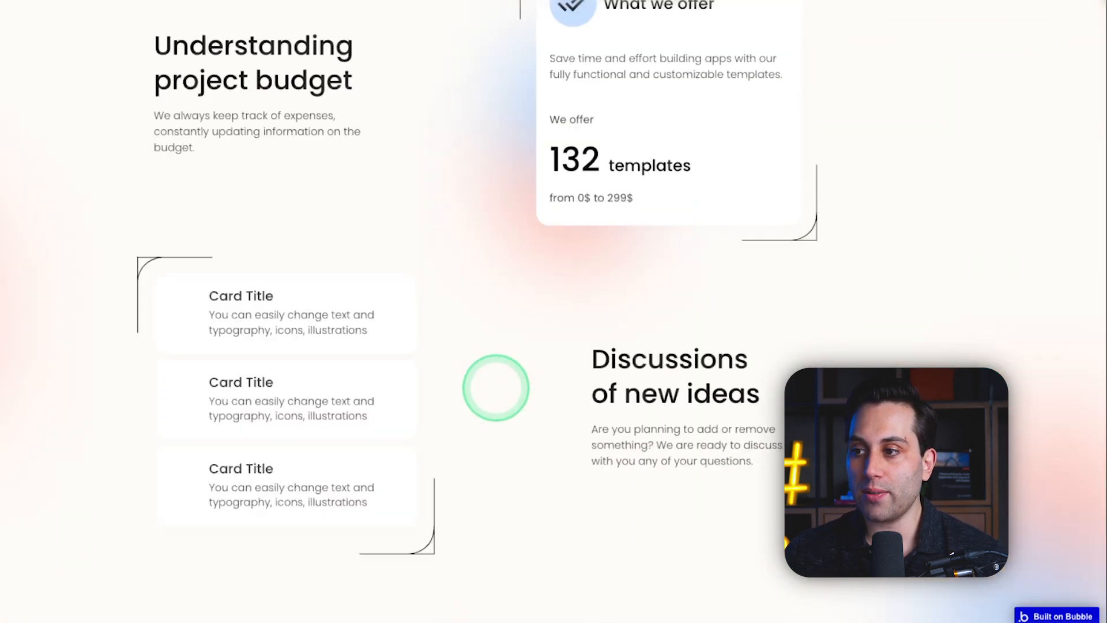
{"action": "scroll", "coordinate": [496, 388], "scroll_direction": "down", "scroll_amount": 12}
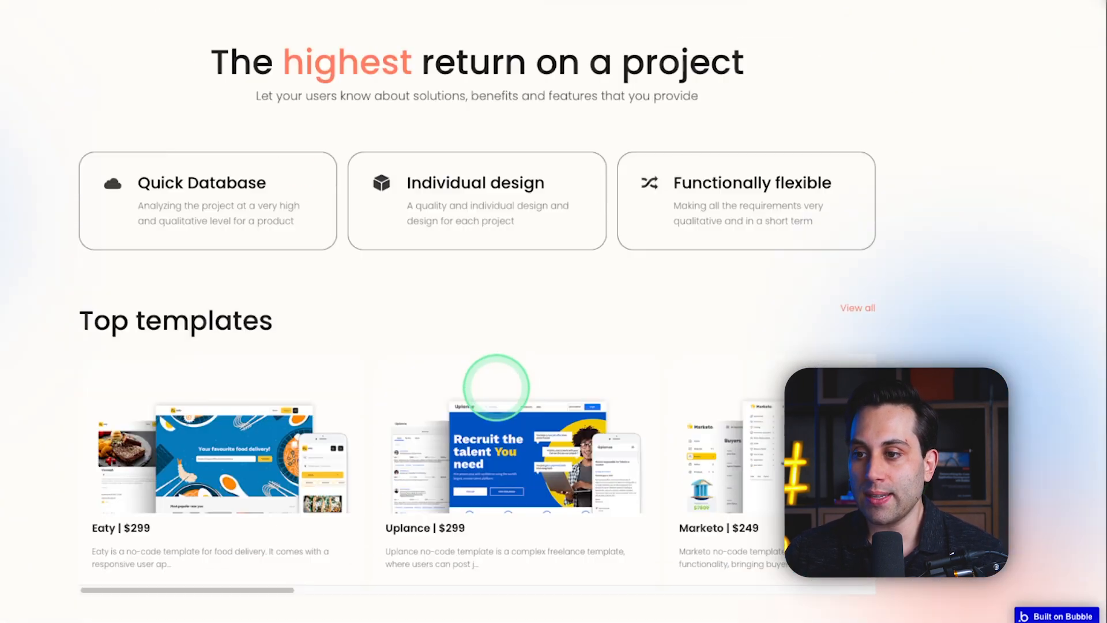
{"action": "scroll", "coordinate": [496, 387], "scroll_direction": "down", "scroll_amount": 4}
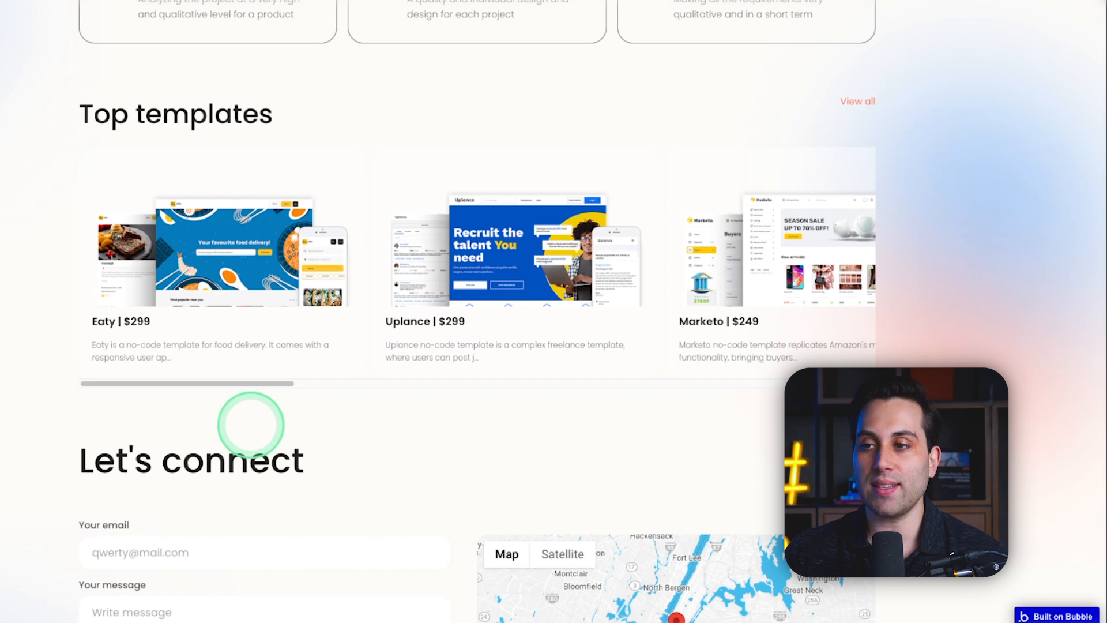
{"action": "left_click_drag", "start_coordinate": [158, 382], "coordinate": [124, 413]}
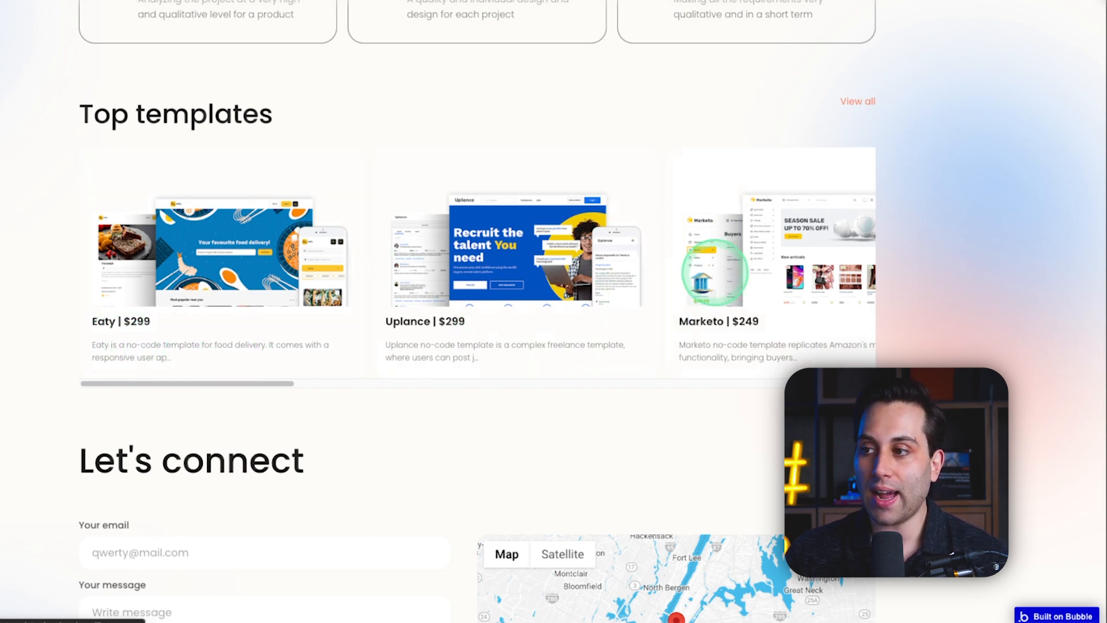
{"action": "left_click_drag", "start_coordinate": [248, 383], "coordinate": [647, 351]}
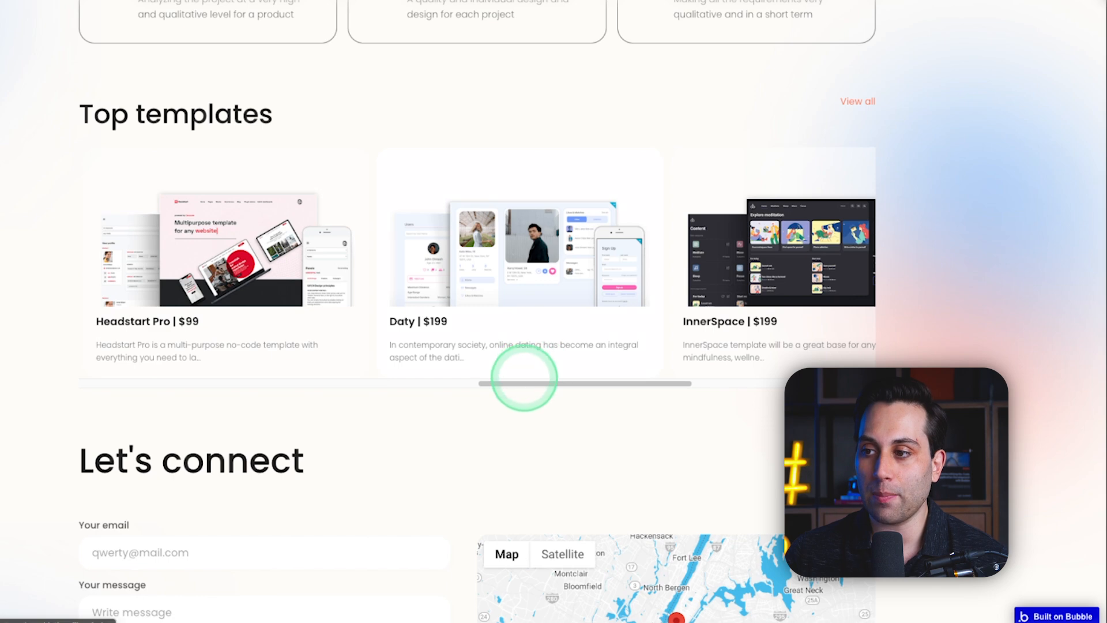
{"action": "left_click_drag", "start_coordinate": [523, 378], "coordinate": [87, 383]}
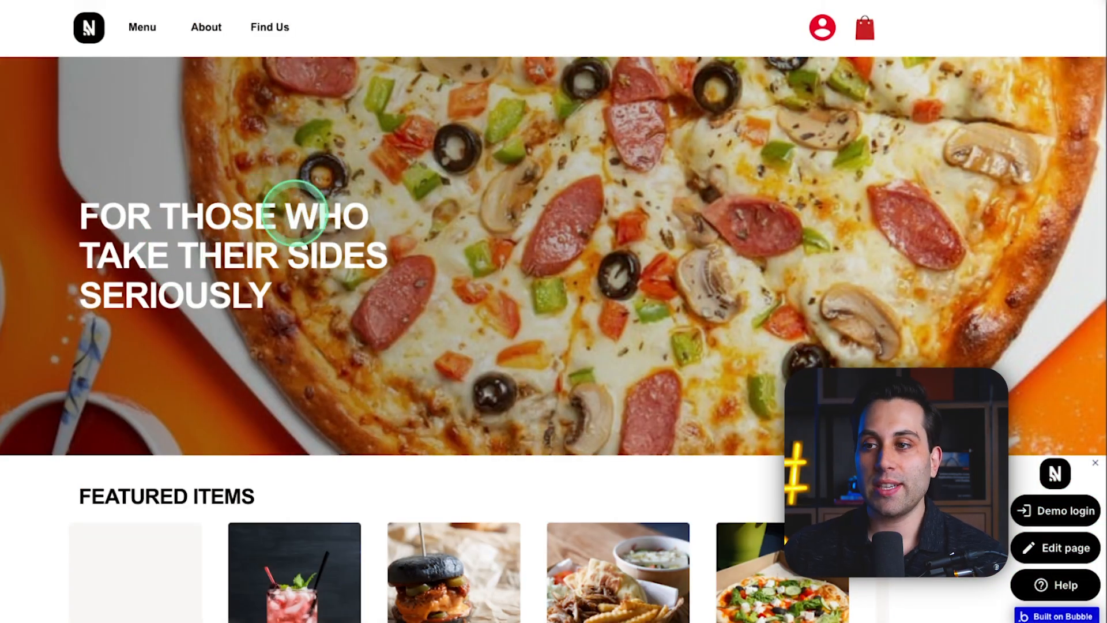
Step: Look through the restaurant ordering template, from the featured items to the beverages, desserts, sets, pizza and mains sections
{"action": "scroll", "coordinate": [316, 236], "scroll_direction": "down", "scroll_amount": 7}
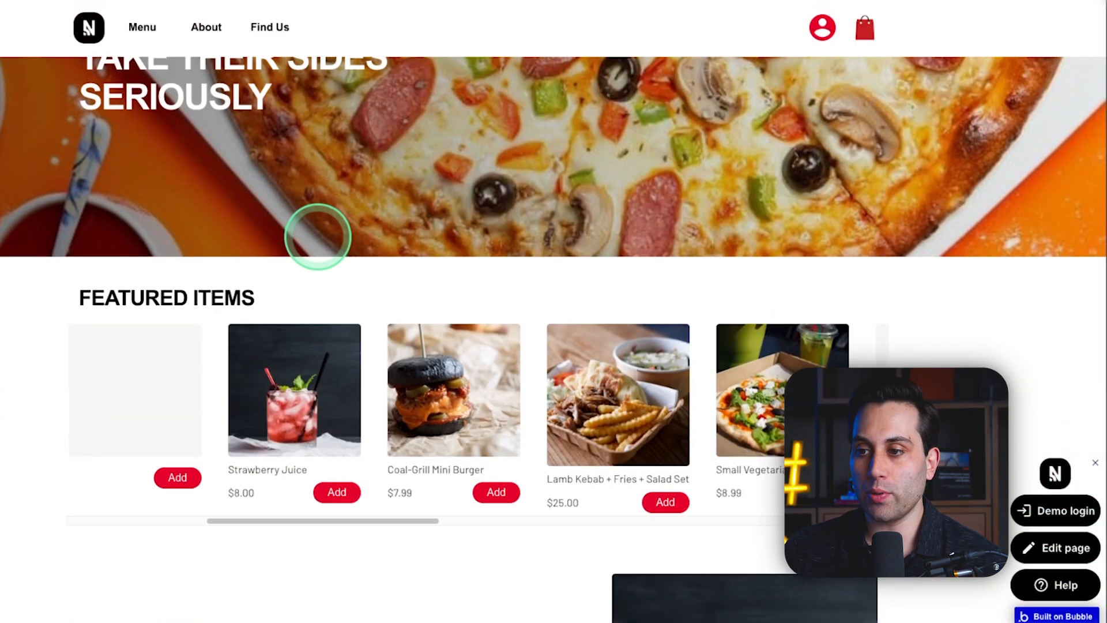
{"action": "scroll", "coordinate": [315, 238], "scroll_direction": "down", "scroll_amount": 11}
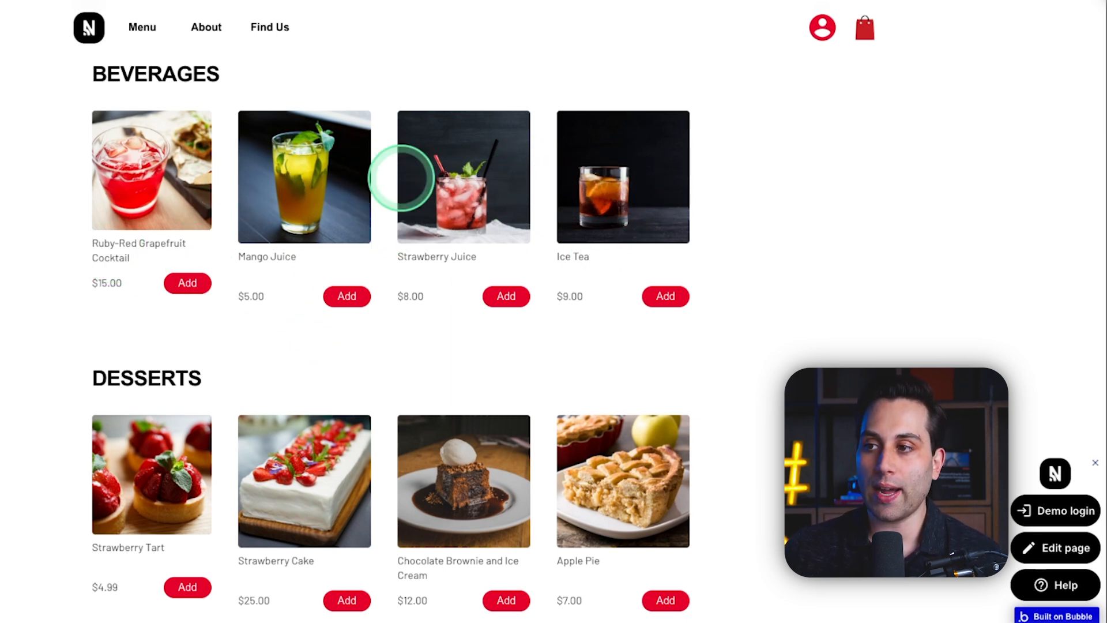
{"action": "scroll", "coordinate": [465, 247], "scroll_direction": "down", "scroll_amount": 3}
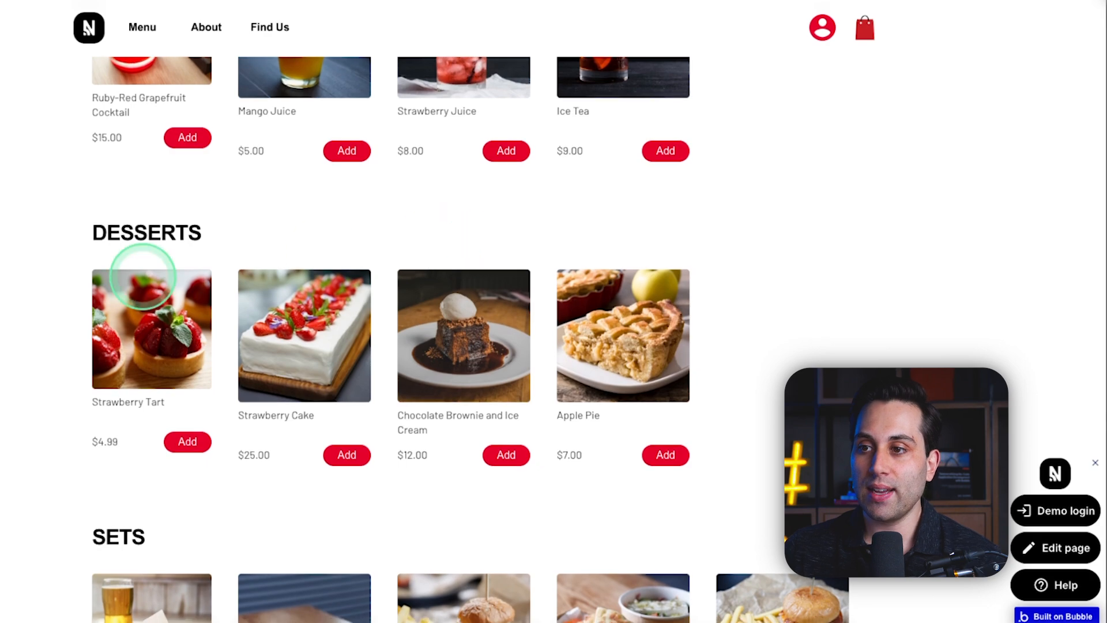
{"action": "scroll", "coordinate": [141, 273], "scroll_direction": "down", "scroll_amount": 1}
{"action": "scroll", "coordinate": [278, 276], "scroll_direction": "down", "scroll_amount": 2}
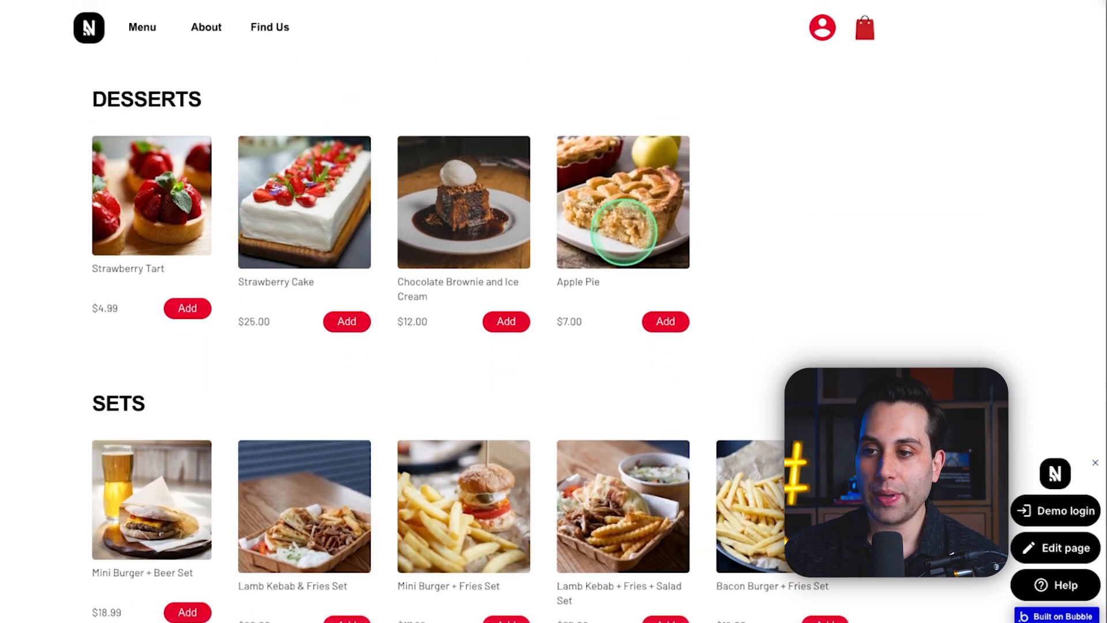
{"action": "scroll", "coordinate": [541, 257], "scroll_direction": "down", "scroll_amount": 3}
{"action": "scroll", "coordinate": [390, 322], "scroll_direction": "down", "scroll_amount": 8}
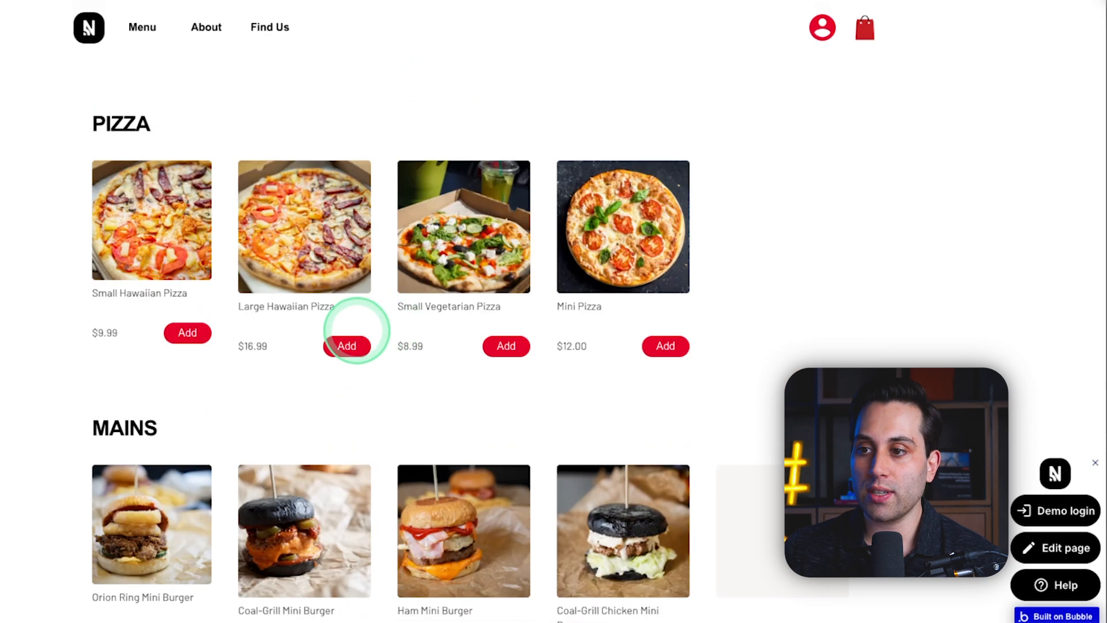
{"action": "scroll", "coordinate": [467, 254], "scroll_direction": "down", "scroll_amount": 1}
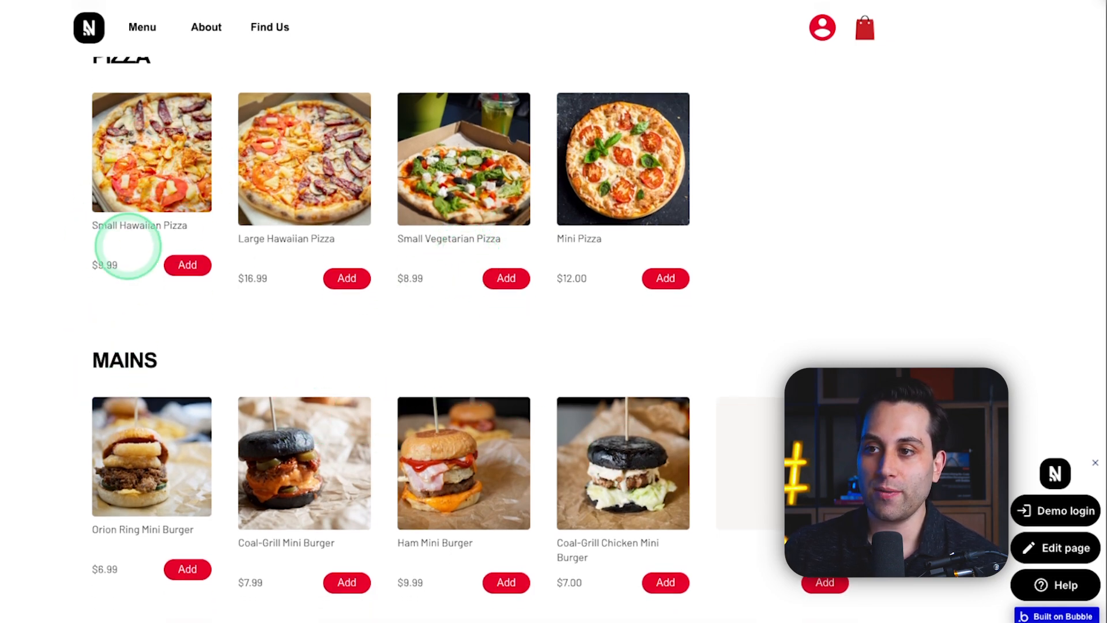
{"action": "scroll", "coordinate": [201, 443], "scroll_direction": "up", "scroll_amount": 2}
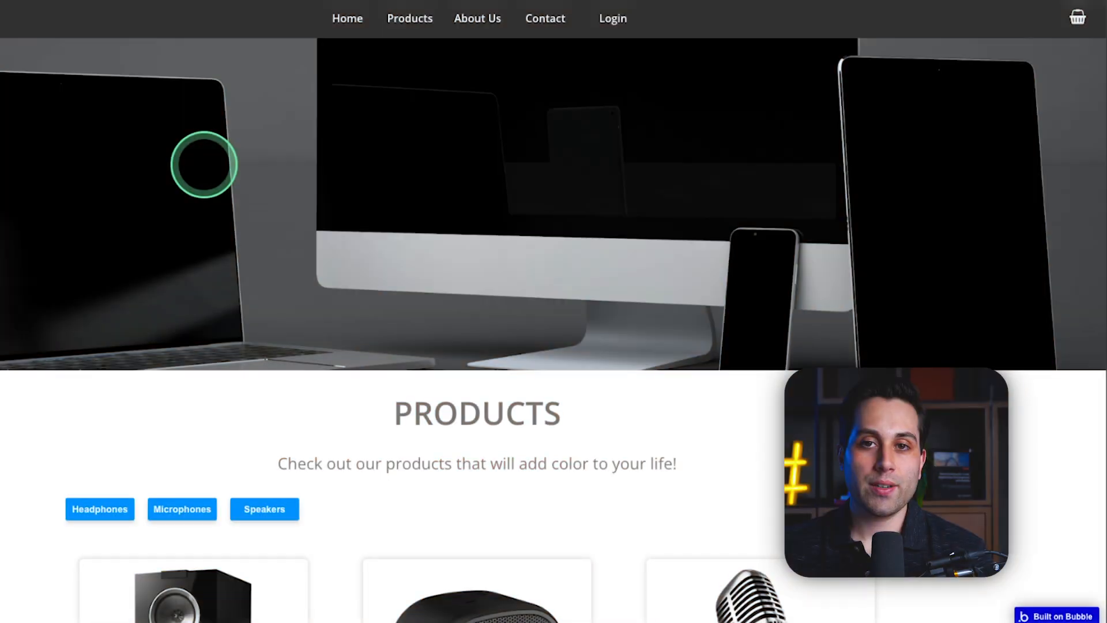
Step: Look over the product cards in the electronics store template
{"action": "scroll", "coordinate": [192, 222], "scroll_direction": "down", "scroll_amount": 7}
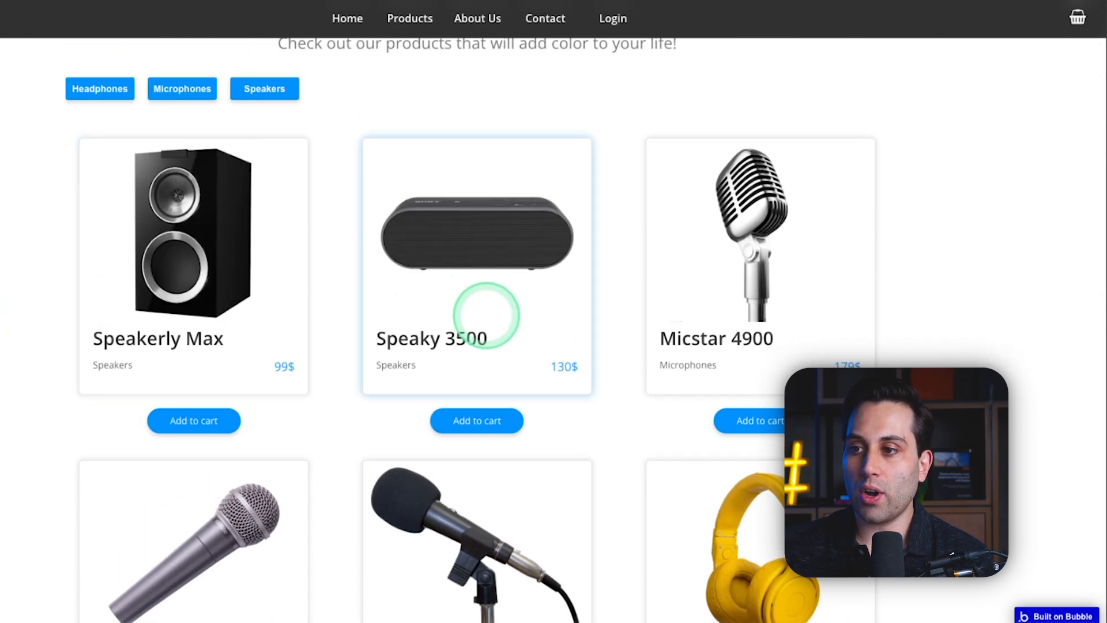
{"action": "scroll", "coordinate": [718, 259], "scroll_direction": "down", "scroll_amount": 2}
{"action": "scroll", "coordinate": [714, 264], "scroll_direction": "down", "scroll_amount": 3}
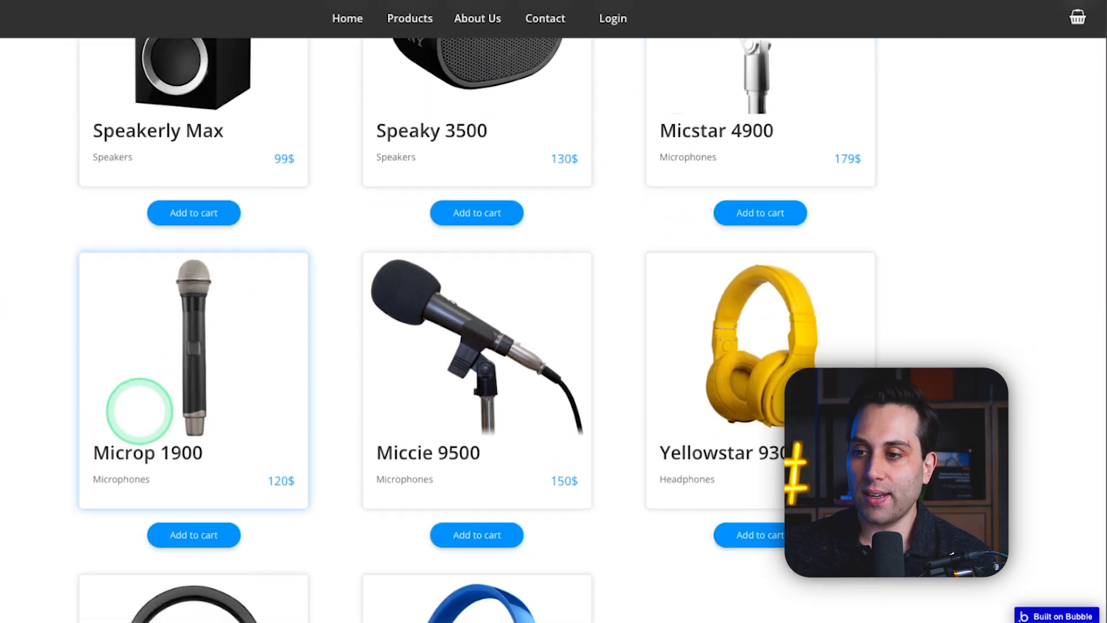
{"action": "scroll", "coordinate": [734, 354], "scroll_direction": "up", "scroll_amount": 5}
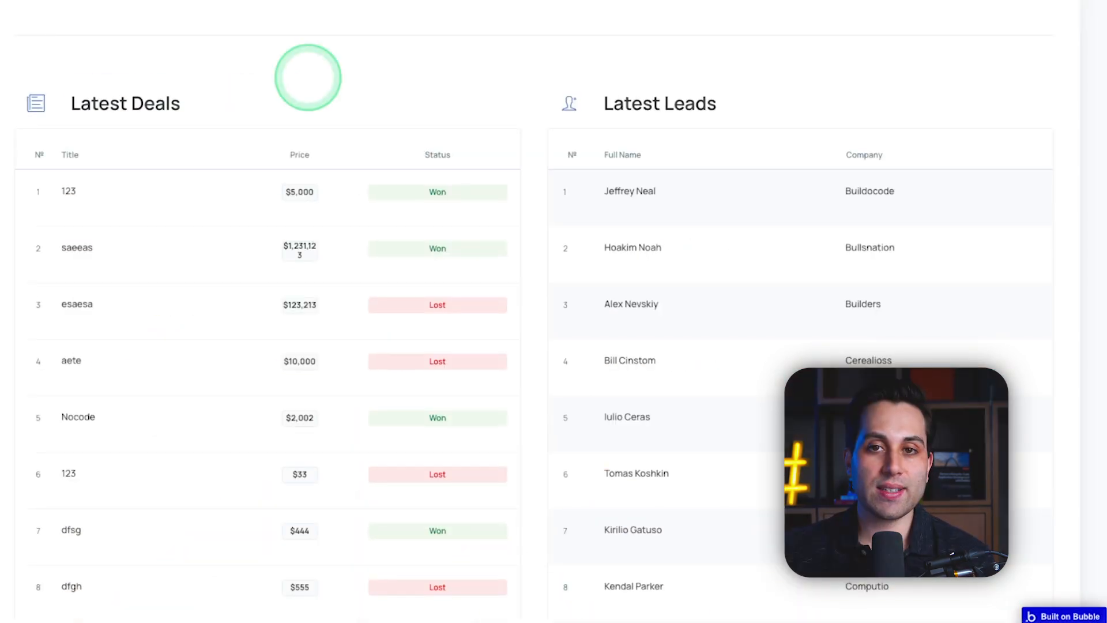
Step: Examine the CRM dashboard template's overview, deal charts, and Latest Deals and Latest Leads tables
{"action": "scroll", "coordinate": [306, 79], "scroll_direction": "up", "scroll_amount": 8}
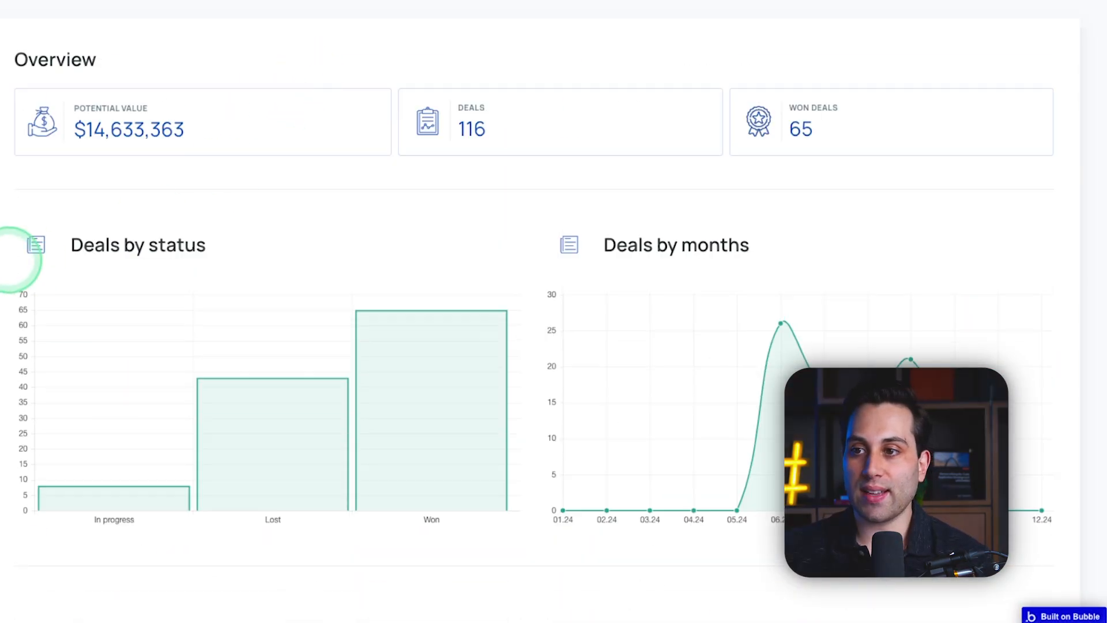
{"action": "scroll", "coordinate": [186, 254], "scroll_direction": "down", "scroll_amount": 2}
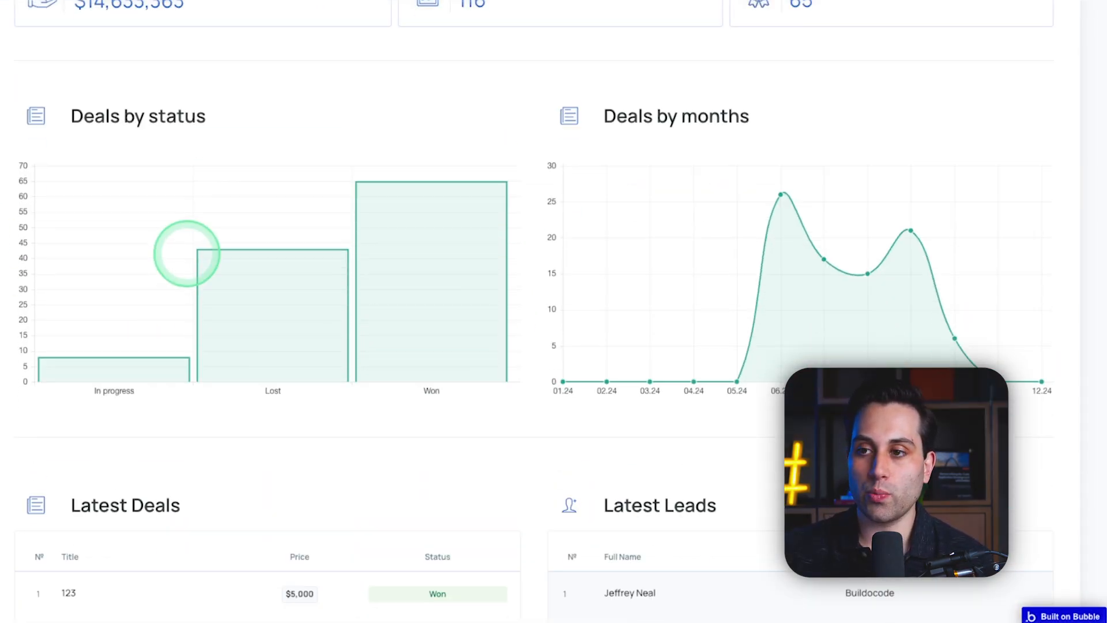
{"action": "scroll", "coordinate": [186, 254], "scroll_direction": "down", "scroll_amount": 6}
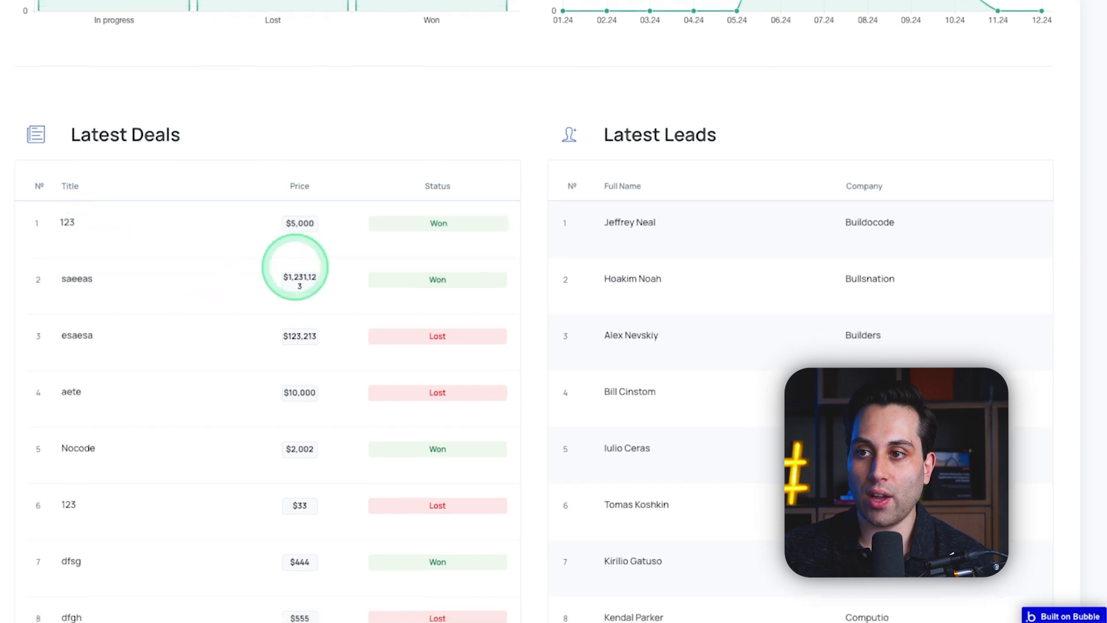
{"action": "scroll", "coordinate": [141, 514], "scroll_direction": "down", "scroll_amount": 3}
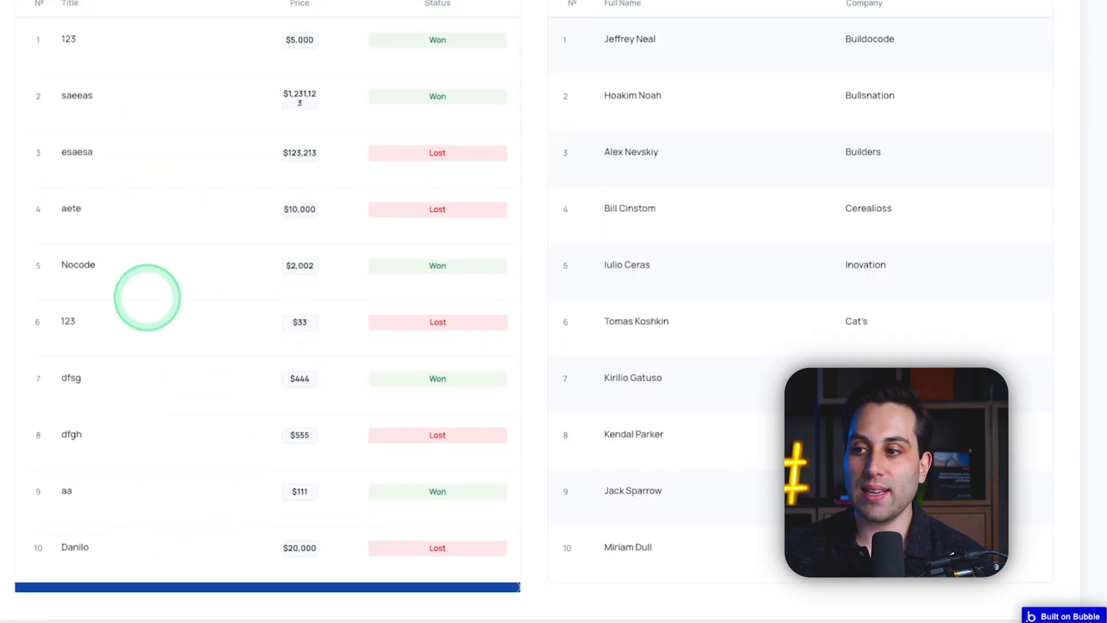
{"action": "scroll", "coordinate": [709, 314], "scroll_direction": "up", "scroll_amount": 3}
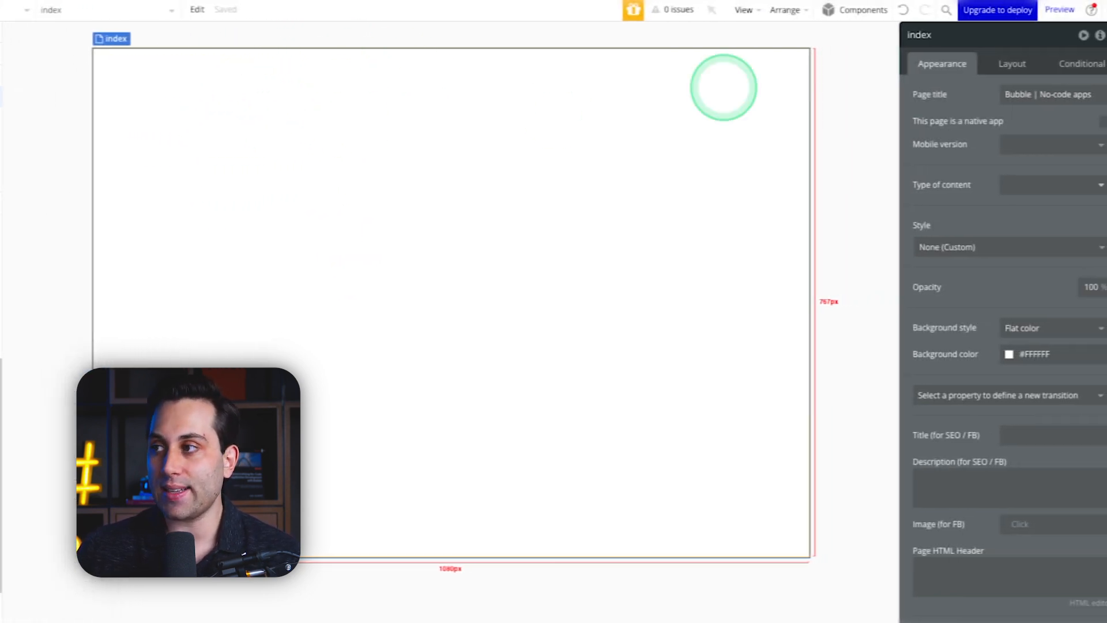
Step: Show the index page's container layout options and draw a repeating group about 653 by 353 px on the page
{"action": "left_click", "coordinate": [997, 62]}
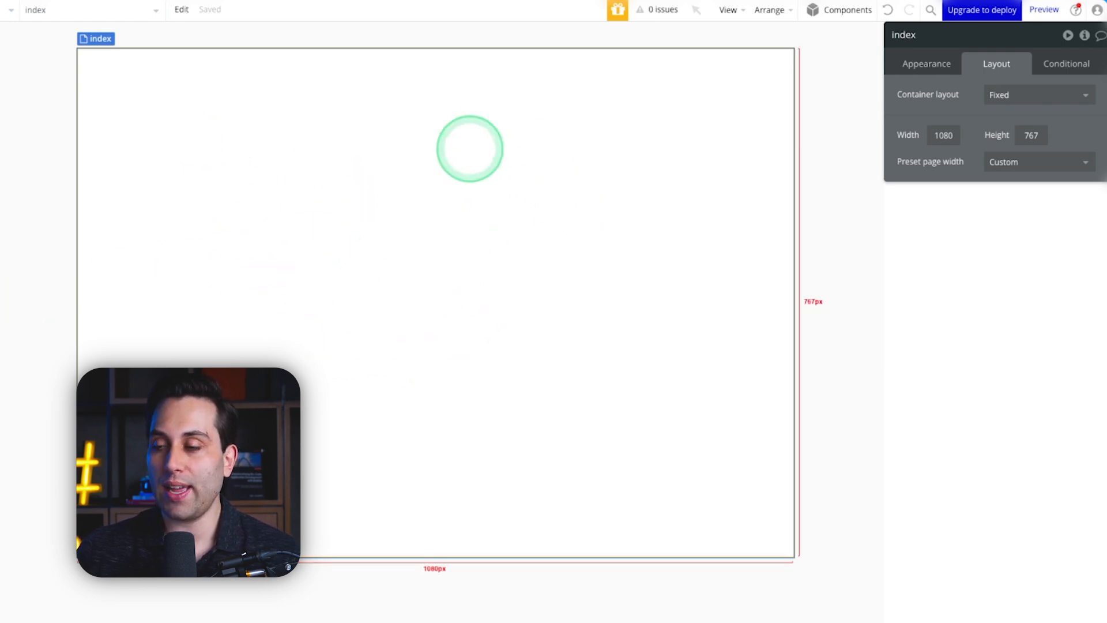
{"action": "left_click", "coordinate": [1032, 94]}
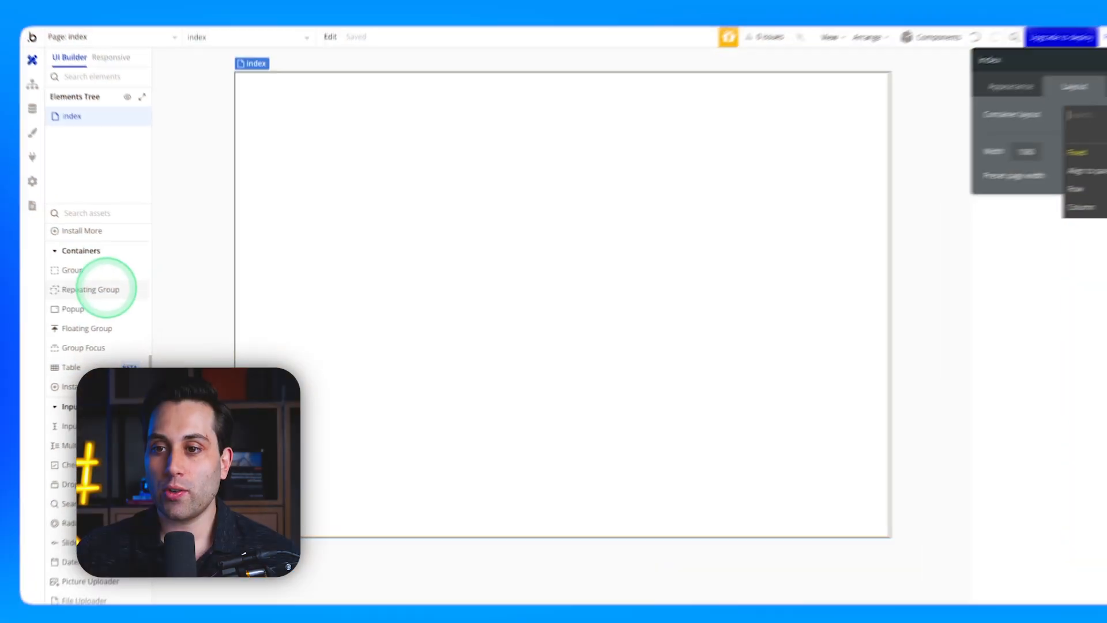
{"action": "left_click", "coordinate": [63, 286]}
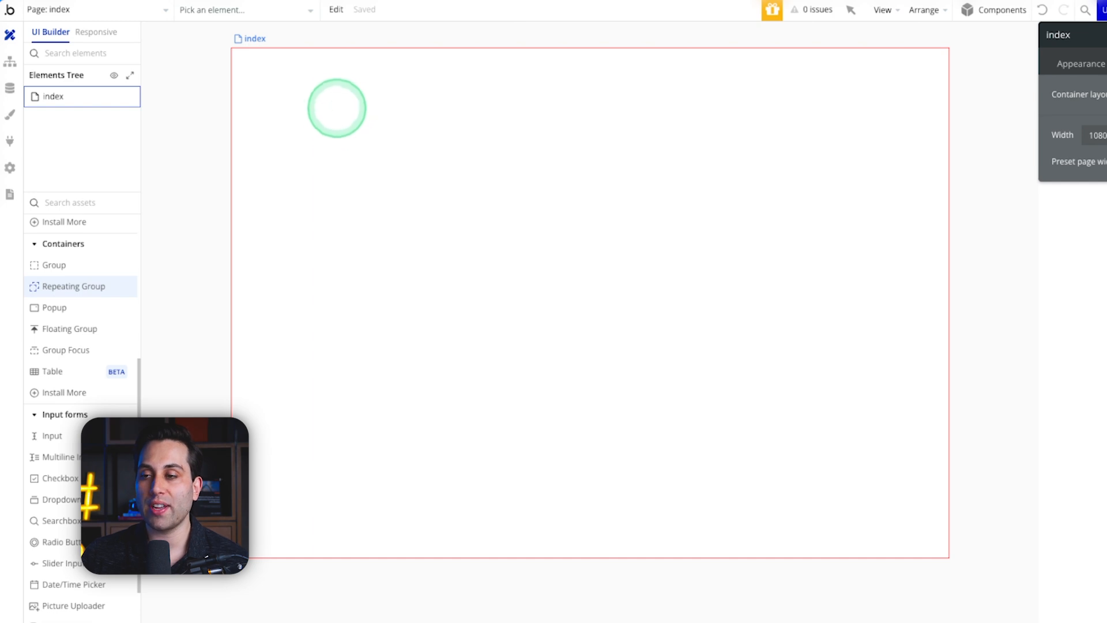
{"action": "left_click_drag", "start_coordinate": [736, 222], "coordinate": [771, 341]}
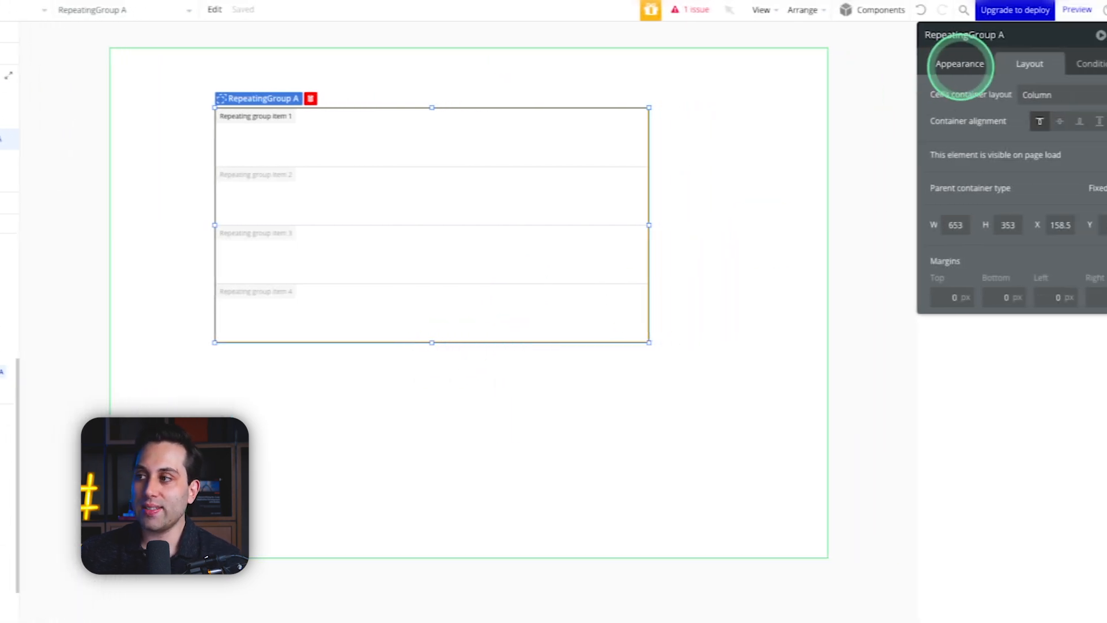
Step: Set the repeating group's type of content to text and start defining its data source
{"action": "left_click", "coordinate": [938, 63]}
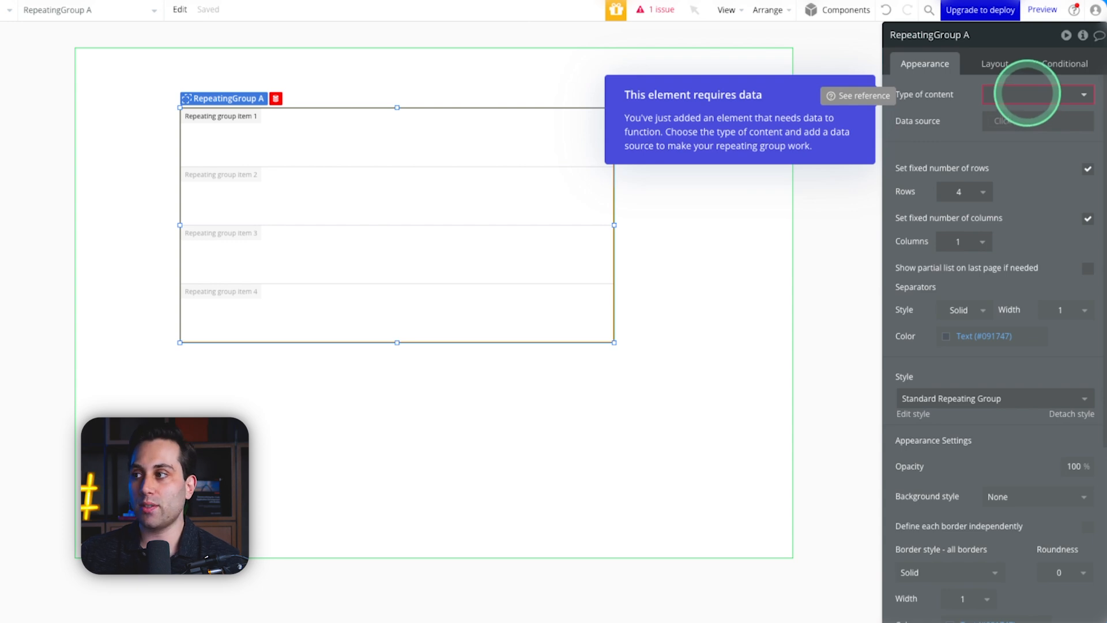
{"action": "left_click", "coordinate": [1026, 95]}
{"action": "left_click", "coordinate": [993, 168]}
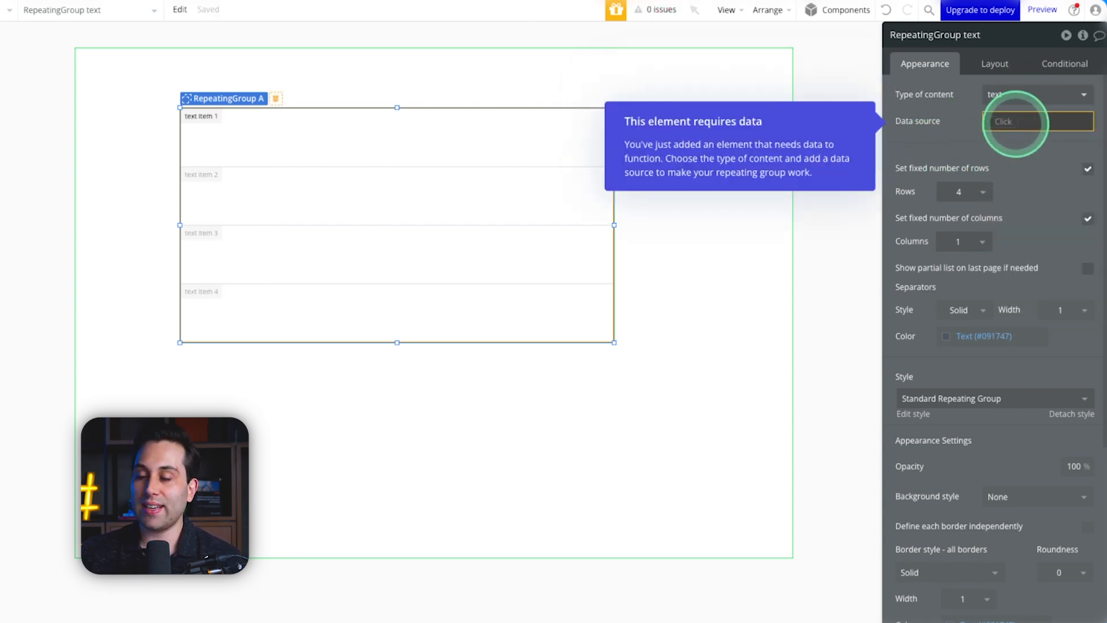
{"action": "left_click", "coordinate": [1012, 121]}
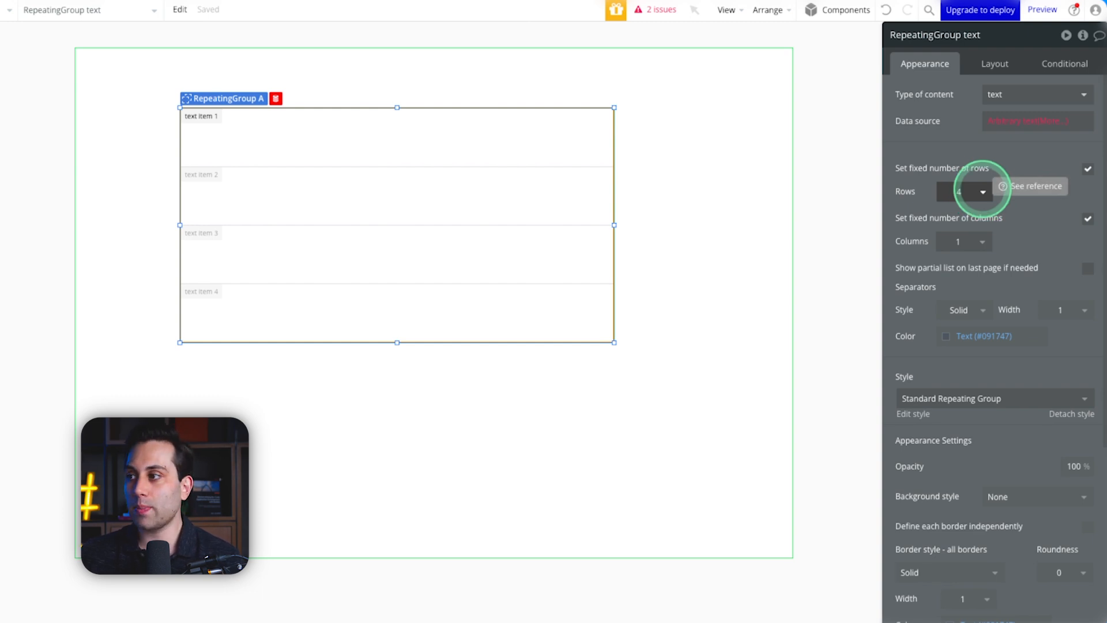
Step: Try 8 fixed rows in the repeating group and change the row count to 10
{"action": "left_click", "coordinate": [982, 191]}
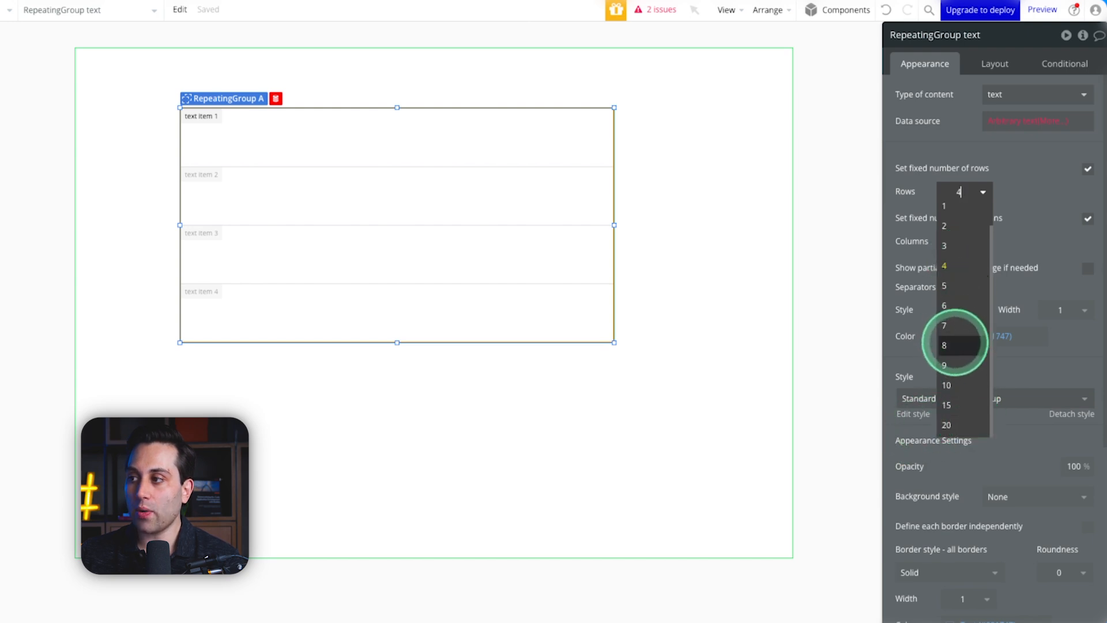
{"action": "left_click", "coordinate": [957, 345]}
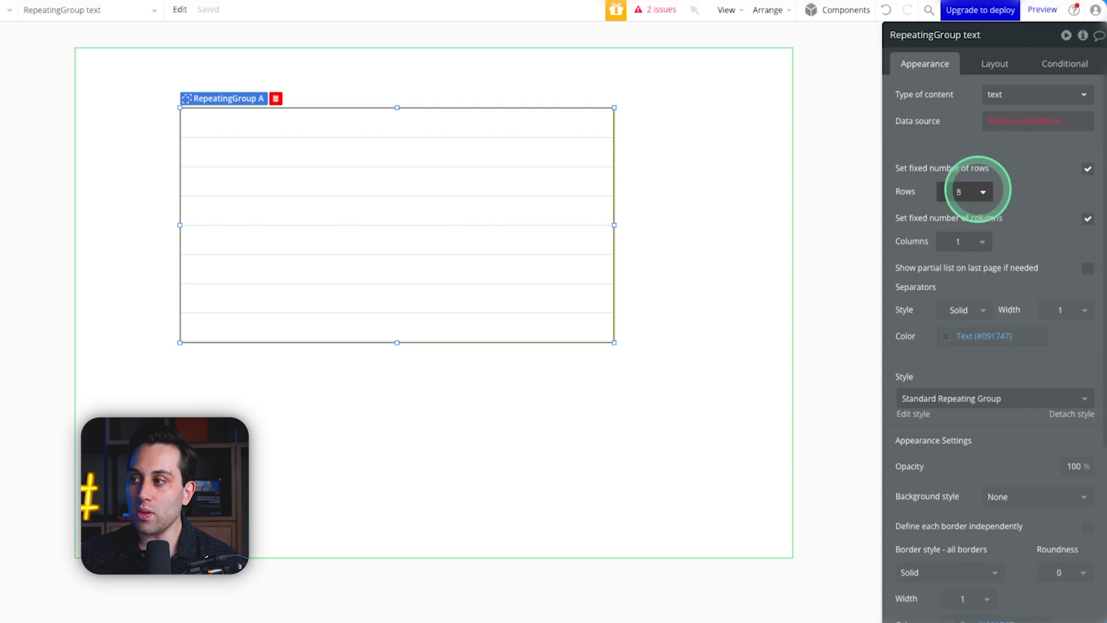
{"action": "left_click", "coordinate": [980, 192]}
{"action": "left_click", "coordinate": [949, 411]}
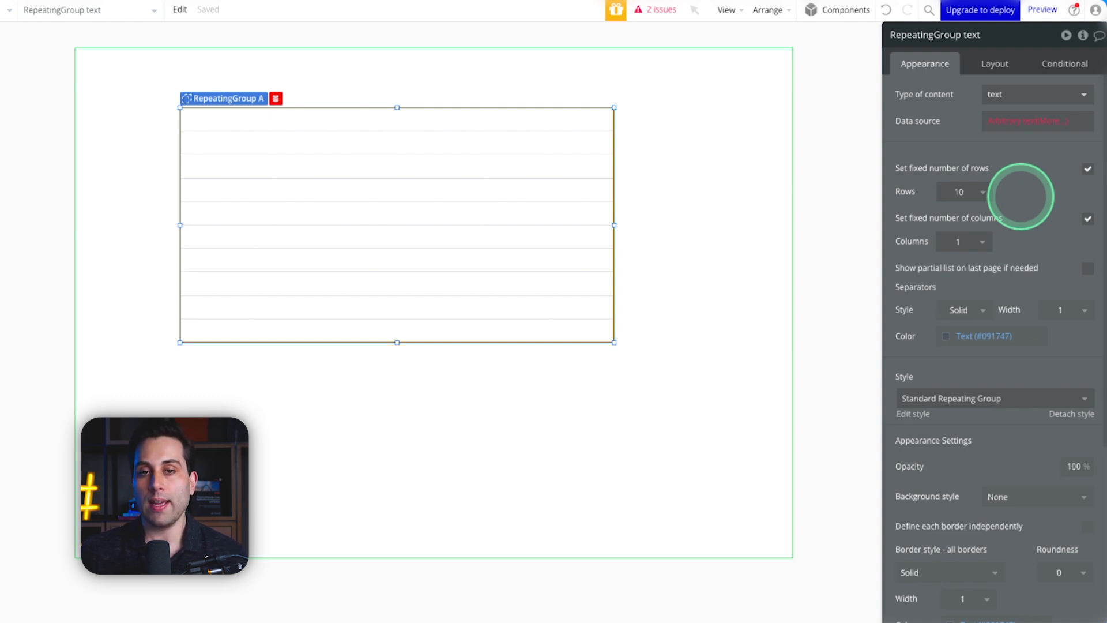
Step: Turn off the repeating group's fixed row count, try a minimum row height of 200 px, and change it to 100 px
{"action": "left_click", "coordinate": [1088, 169]}
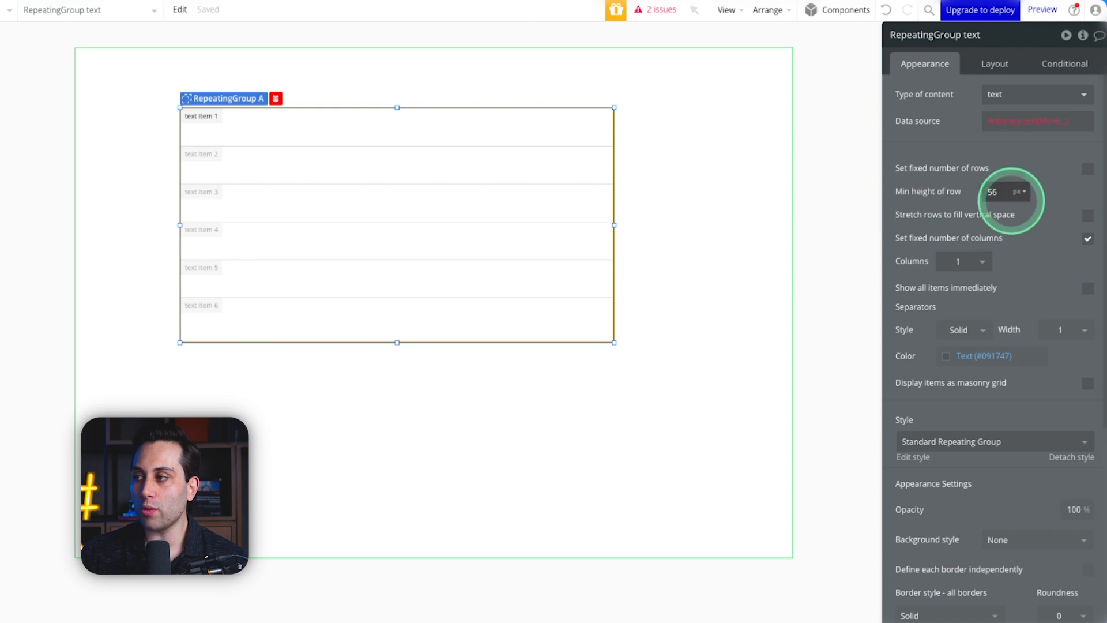
{"action": "left_click_drag", "start_coordinate": [1003, 193], "coordinate": [968, 193]}
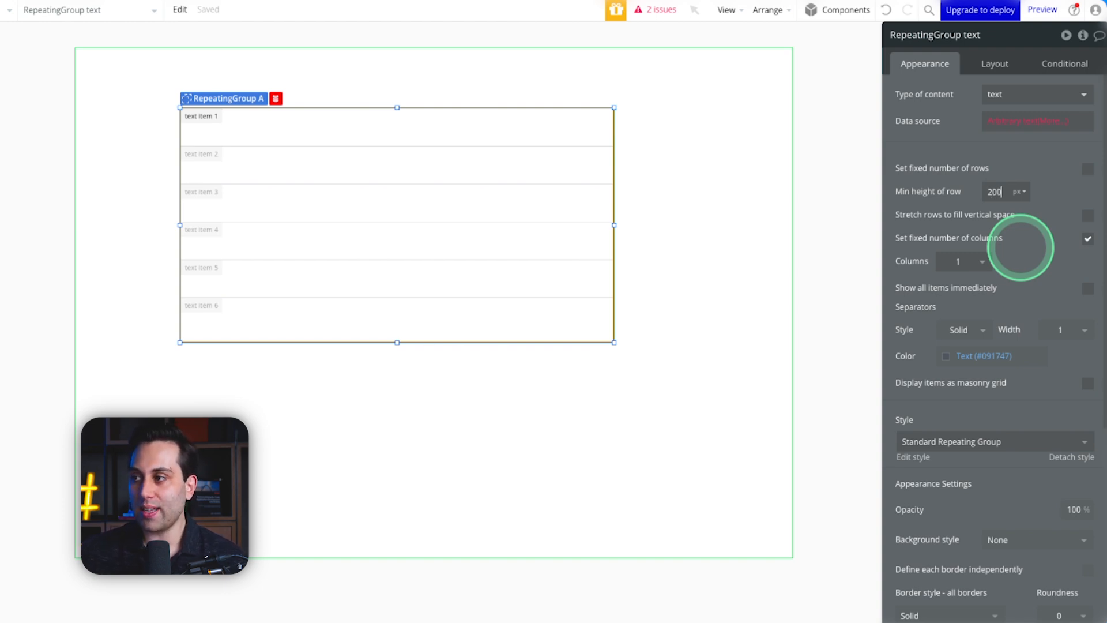
{"action": "type", "text": "200"}
{"action": "key", "text": "Return"}
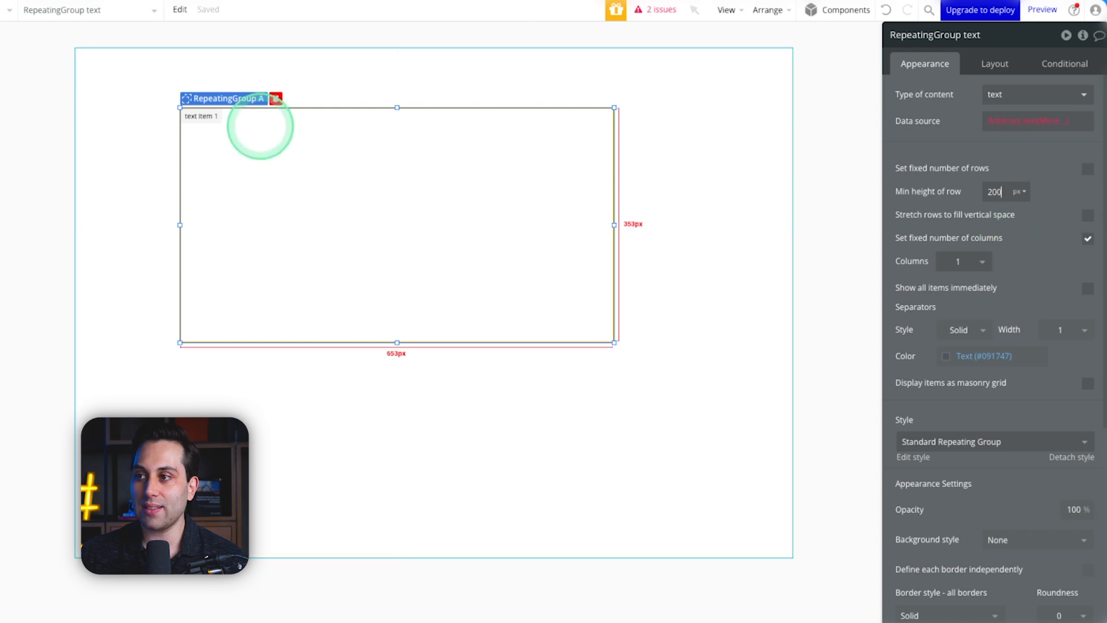
{"action": "key", "text": "BackSpace"}
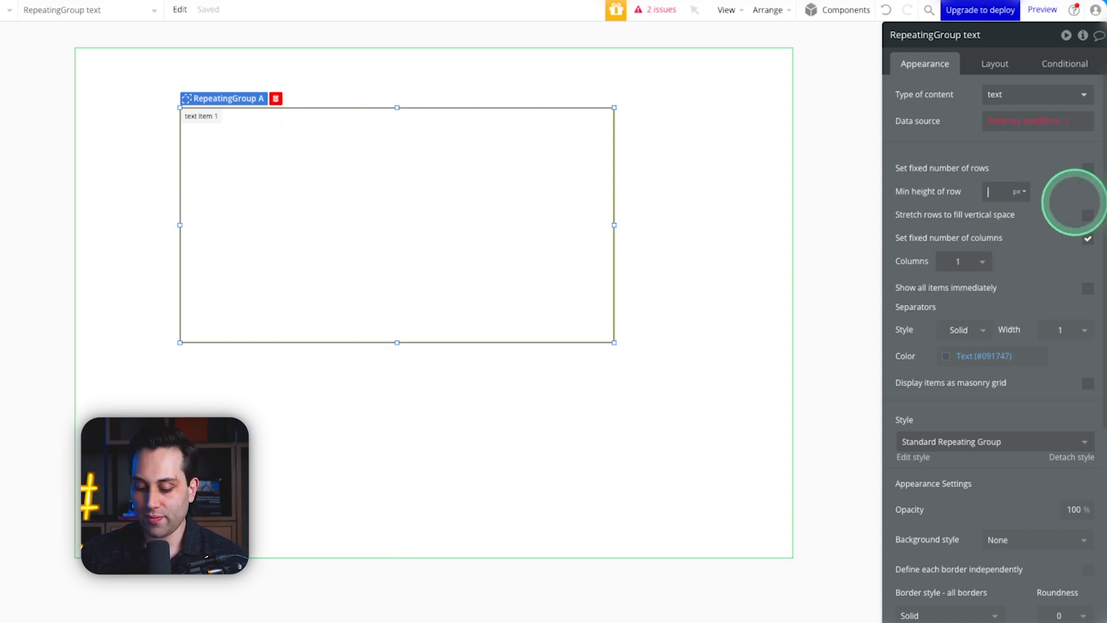
{"action": "key", "text": "Return"}
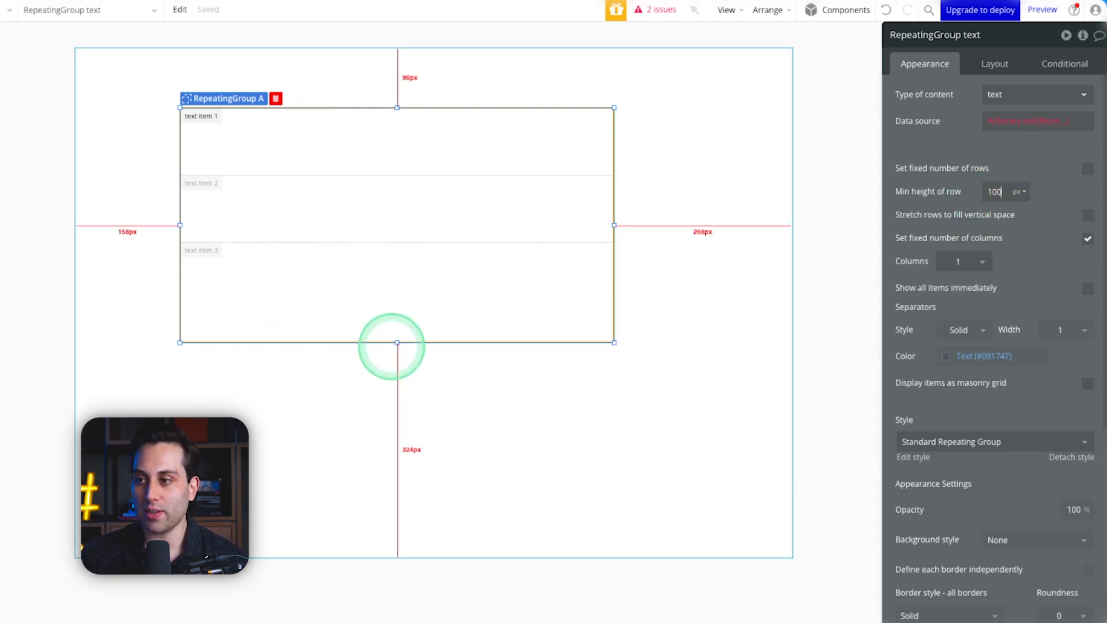
Step: Enlarge the repeating group to about 818 by 554 px and shift it slightly up and to the left on the page
{"action": "left_click_drag", "start_coordinate": [394, 343], "coordinate": [421, 472]}
{"action": "mouse_move", "coordinate": [413, 276]}
{"action": "left_mouse_down"}
{"action": "mouse_move", "coordinate": [357, 231]}
{"action": "mouse_move", "coordinate": [396, 270]}
{"action": "left_mouse_up"}
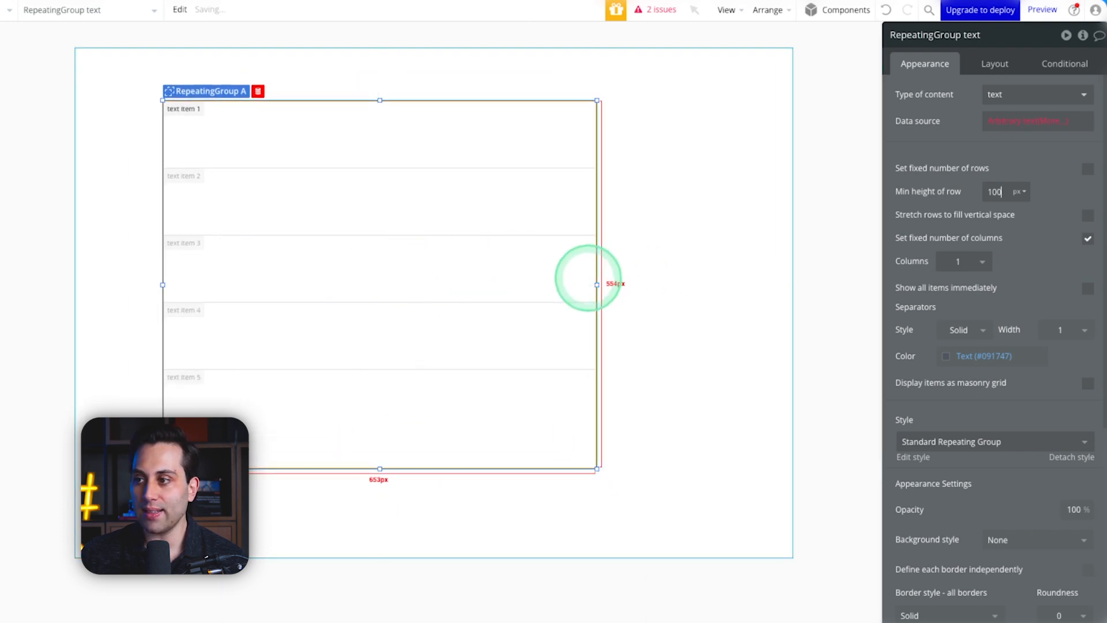
{"action": "left_click_drag", "start_coordinate": [588, 278], "coordinate": [705, 280]}
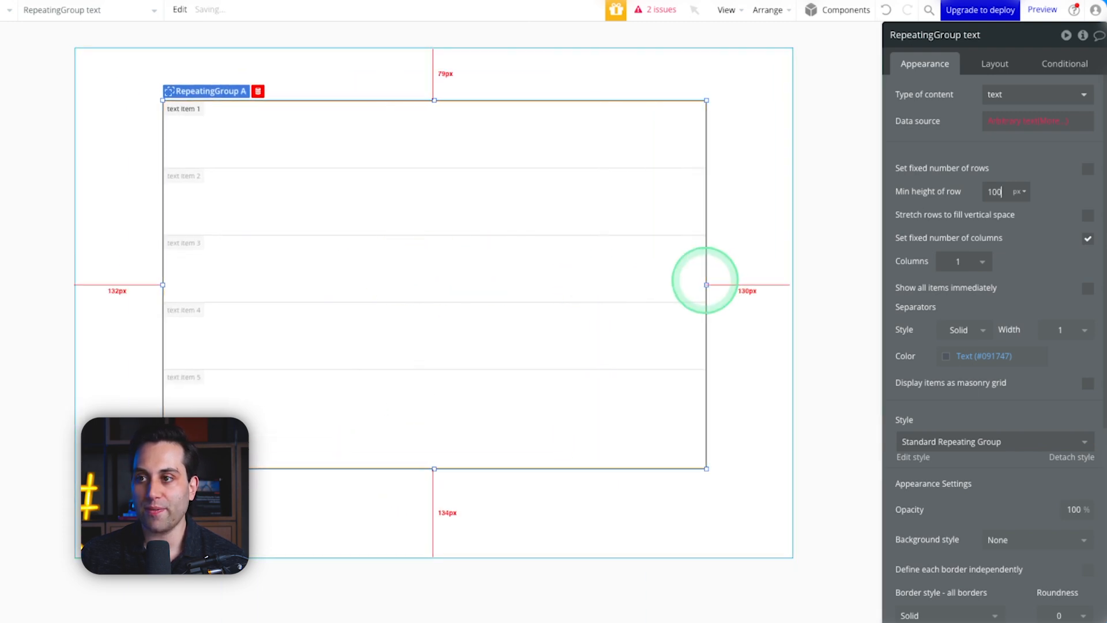
{"action": "mouse_move", "coordinate": [336, 240]}
{"action": "left_mouse_down"}
{"action": "mouse_move", "coordinate": [312, 220]}
{"action": "mouse_move", "coordinate": [321, 235]}
{"action": "left_mouse_up"}
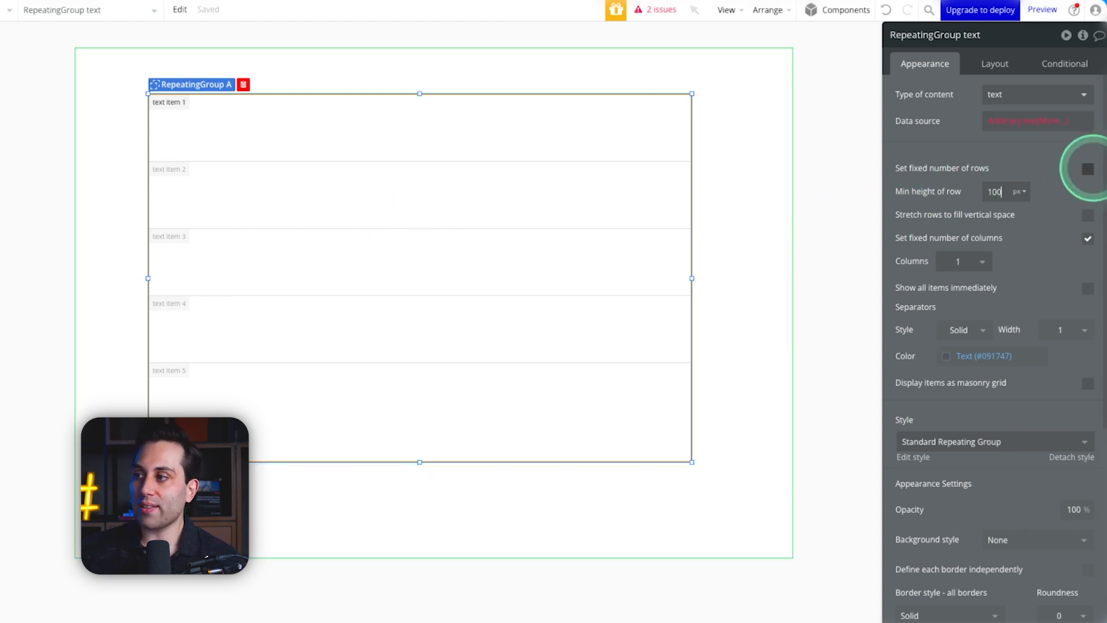
Step: Turn the fixed number of rows back on for the repeating group and set it to 5 rows
{"action": "left_click", "coordinate": [1087, 169]}
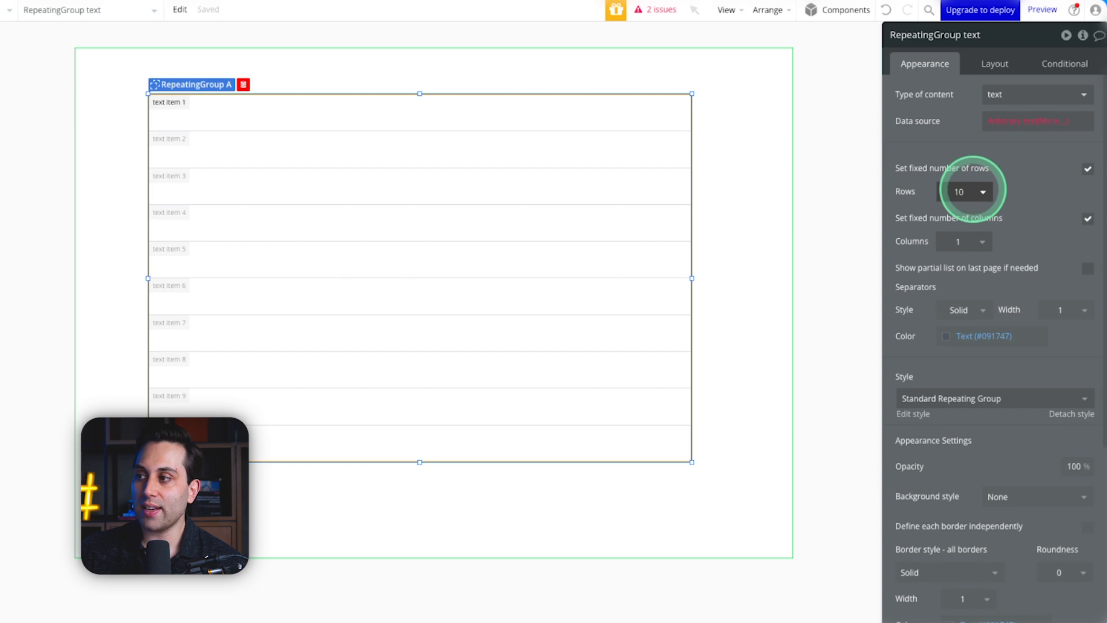
{"action": "left_click", "coordinate": [980, 191]}
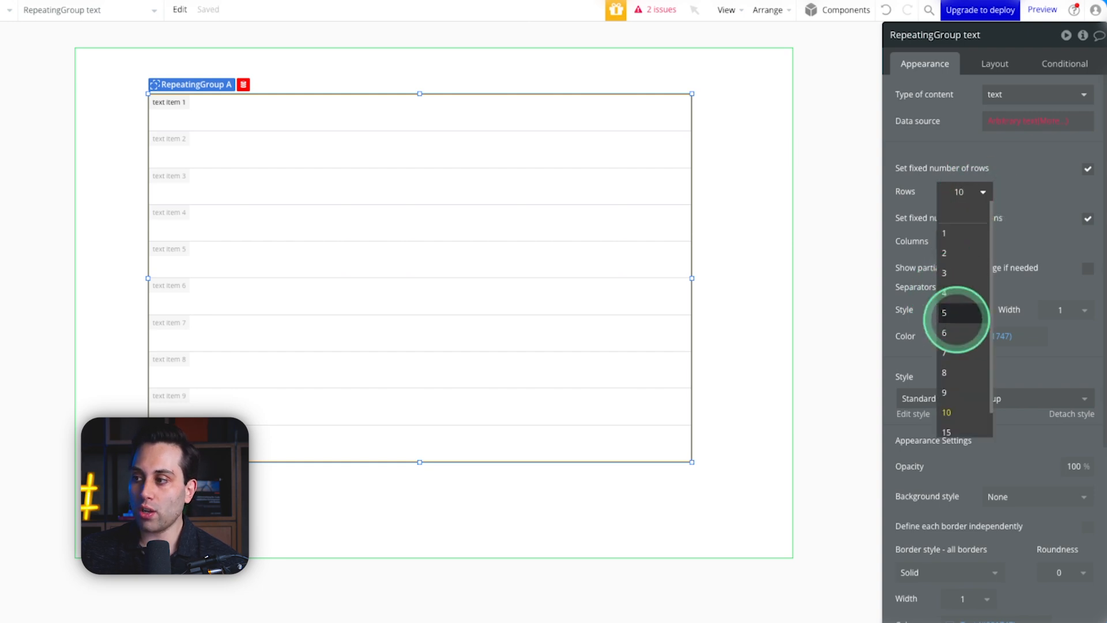
{"action": "left_click", "coordinate": [960, 312]}
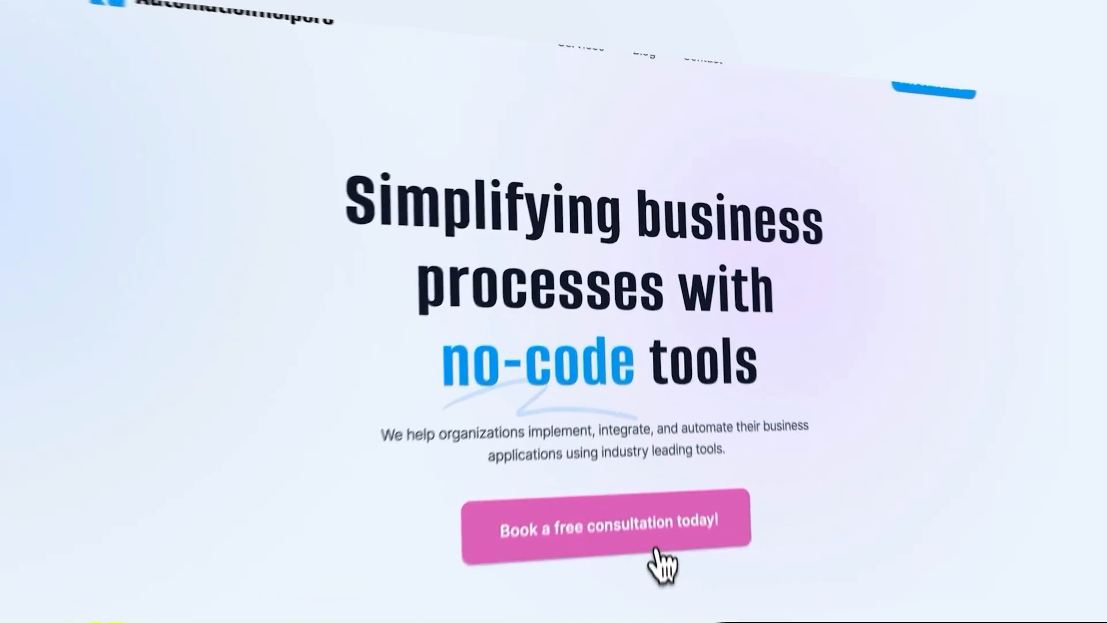
{"action": "left_click", "coordinate": [651, 429]}
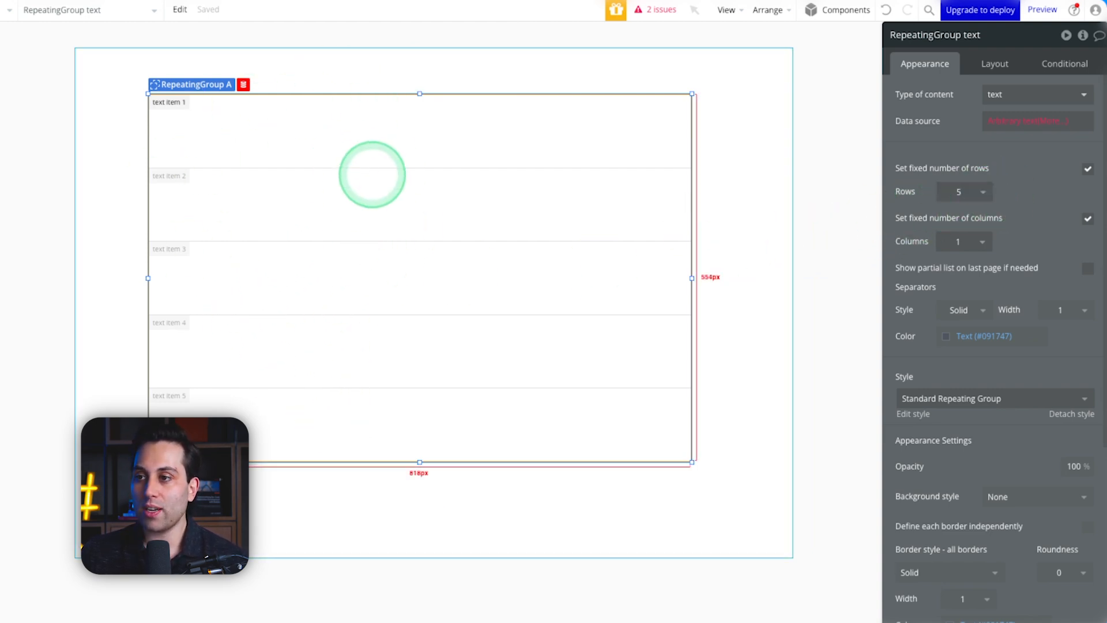
Step: Set the repeating group to 1 row, try 5 columns, and reduce the column count to 3
{"action": "left_click", "coordinate": [961, 191]}
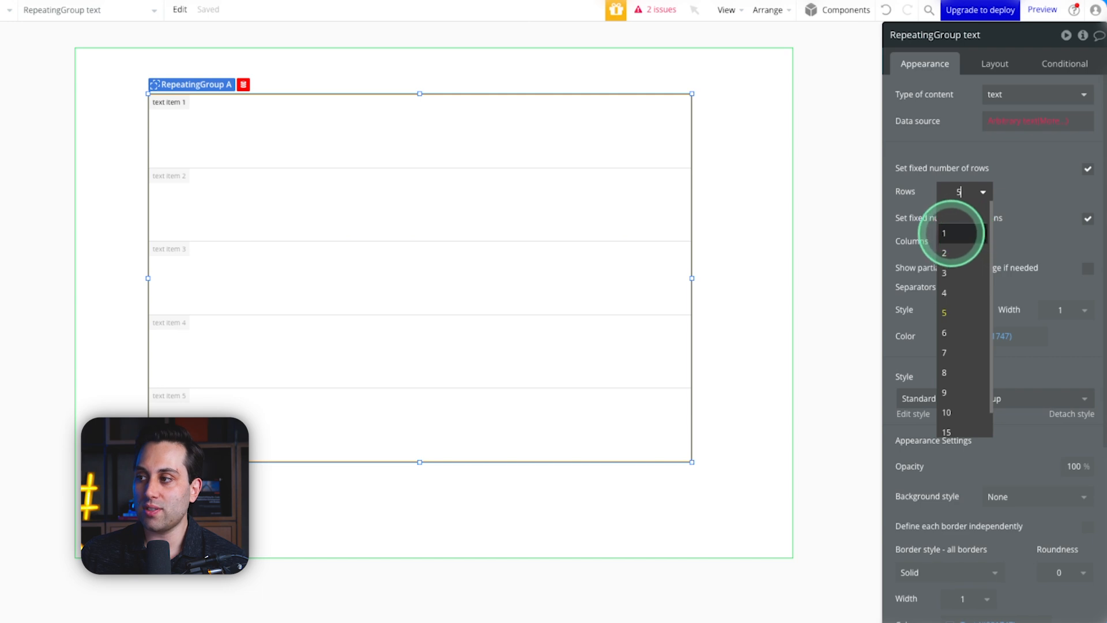
{"action": "left_click", "coordinate": [951, 233]}
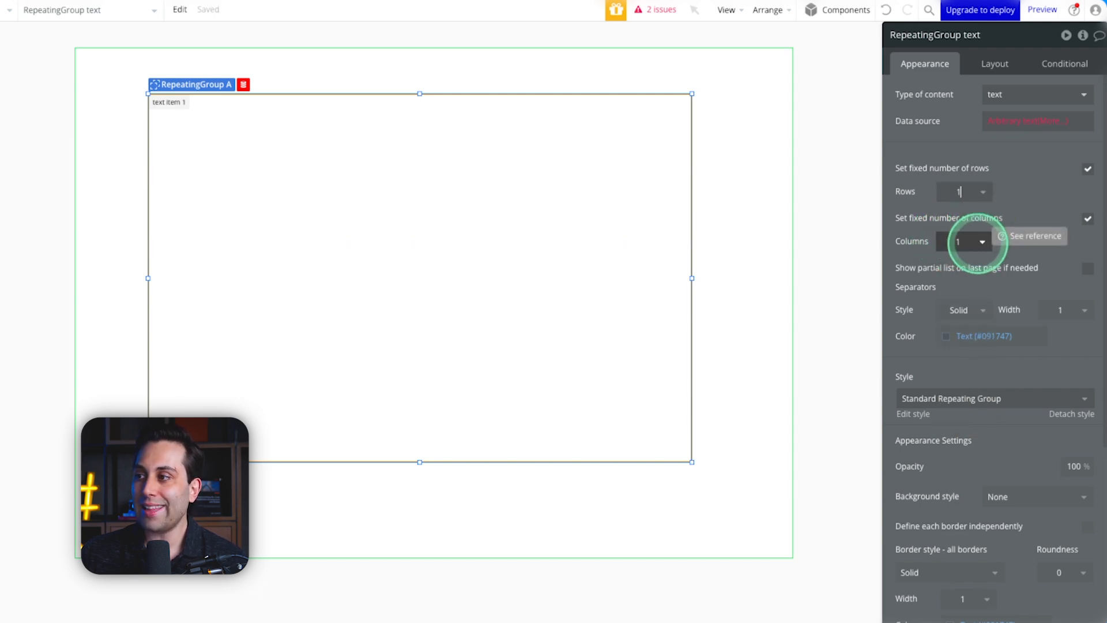
{"action": "left_click", "coordinate": [969, 241]}
{"action": "left_click", "coordinate": [957, 361]}
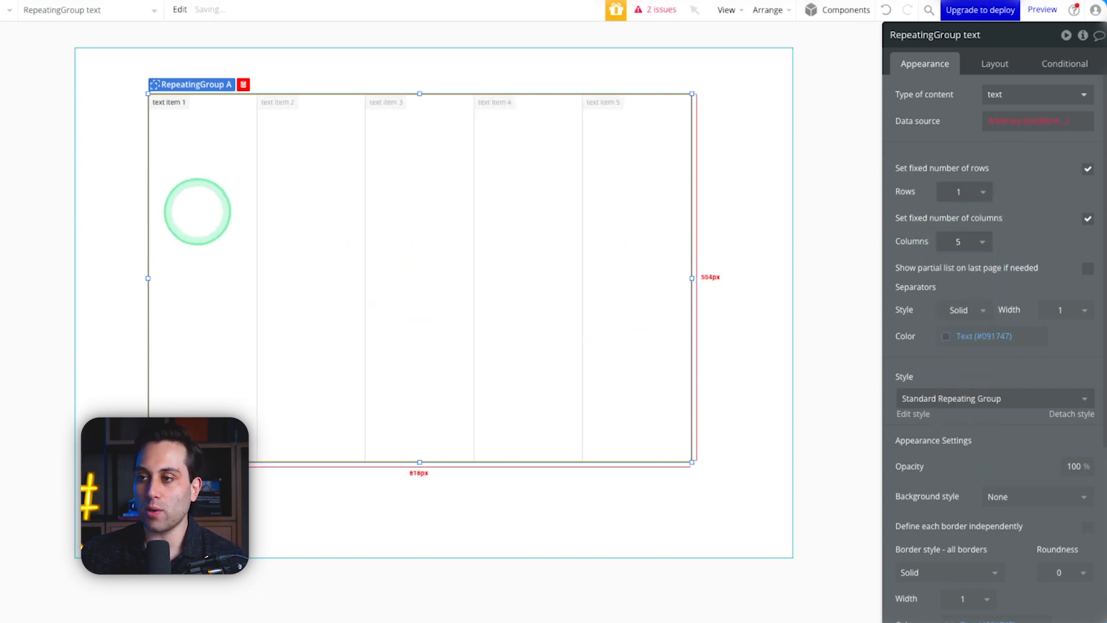
{"action": "left_click", "coordinate": [980, 241]}
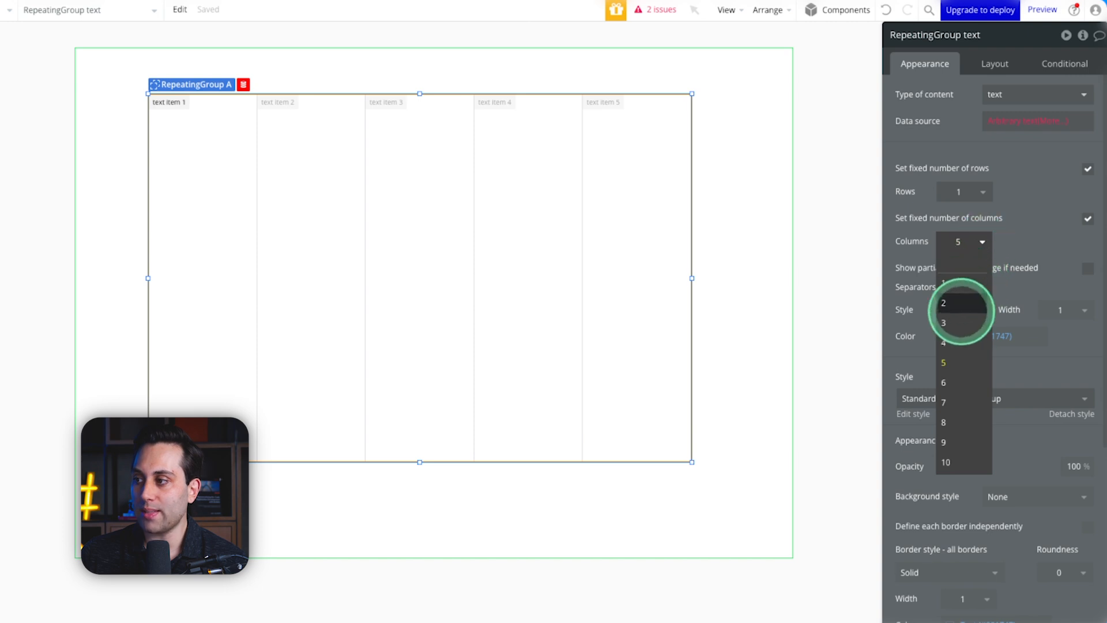
{"action": "left_click", "coordinate": [960, 314]}
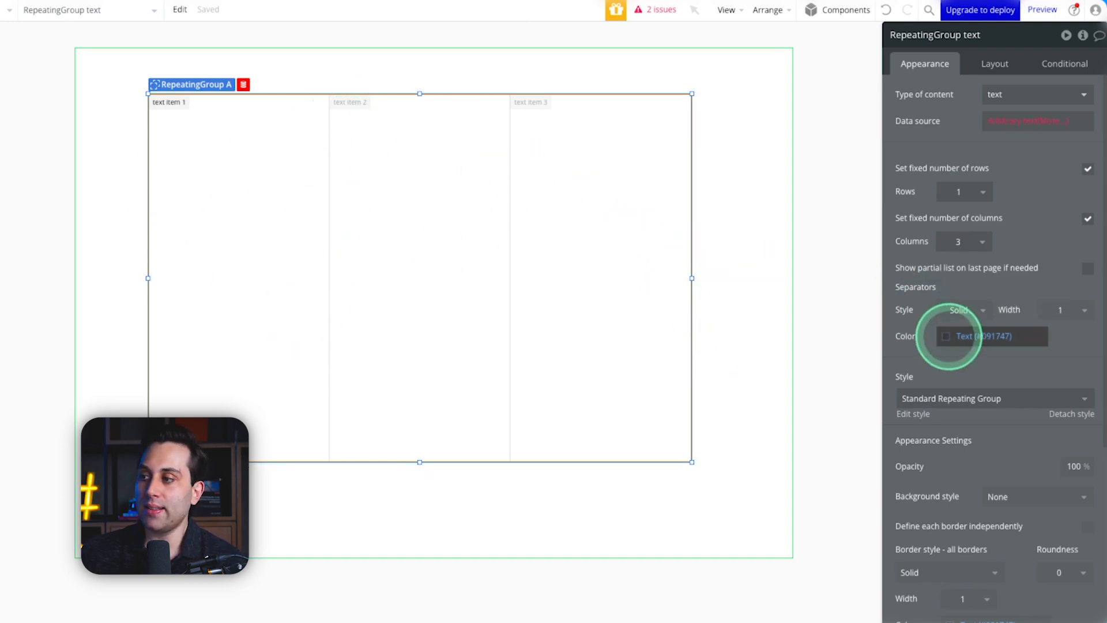
Step: Try a red #E00000 color for the repeating group's separators with widths of 4 and 10
{"action": "left_click", "coordinate": [947, 336]}
{"action": "left_click", "coordinate": [943, 454]}
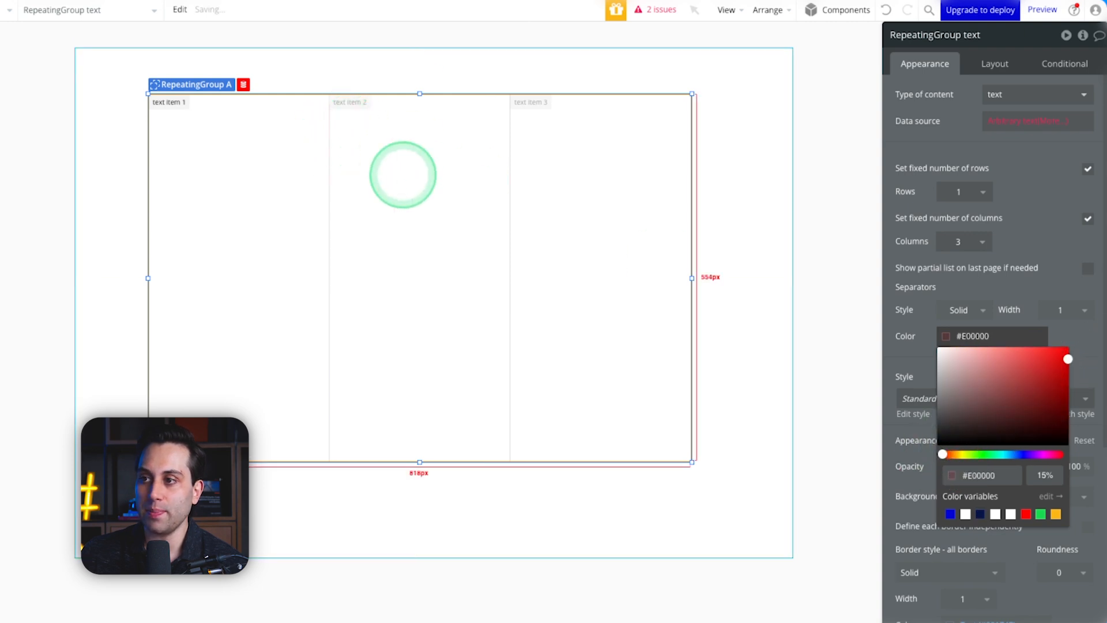
{"action": "left_click", "coordinate": [1000, 284]}
{"action": "left_click", "coordinate": [1086, 310]}
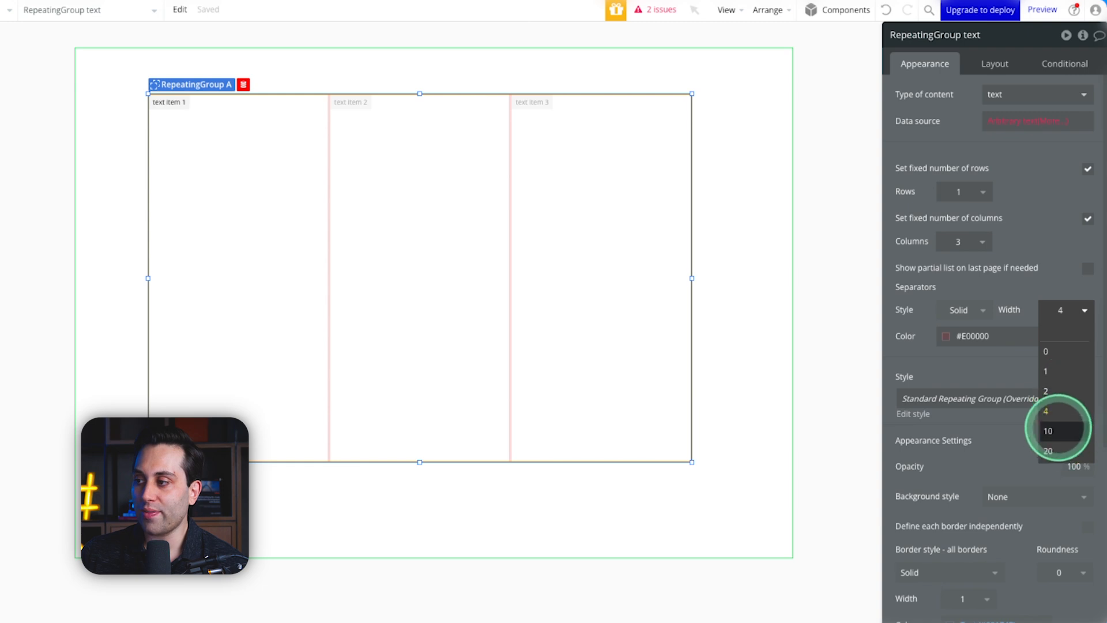
{"action": "left_click", "coordinate": [1058, 426]}
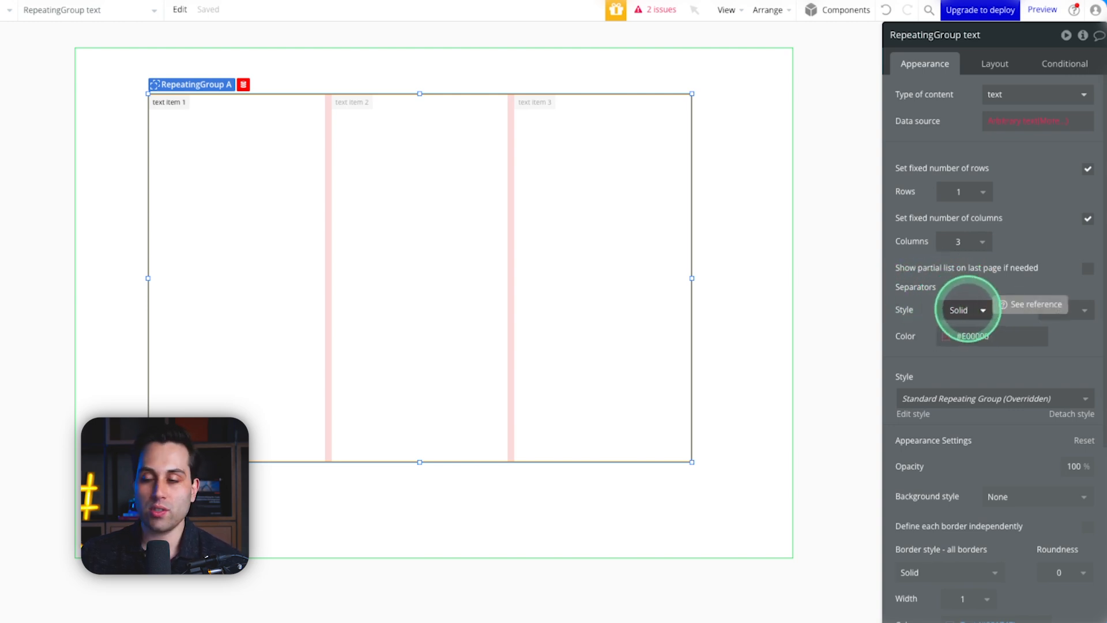
Step: Try the separator style None on the repeating group and switch it back to Solid
{"action": "left_click", "coordinate": [967, 310]}
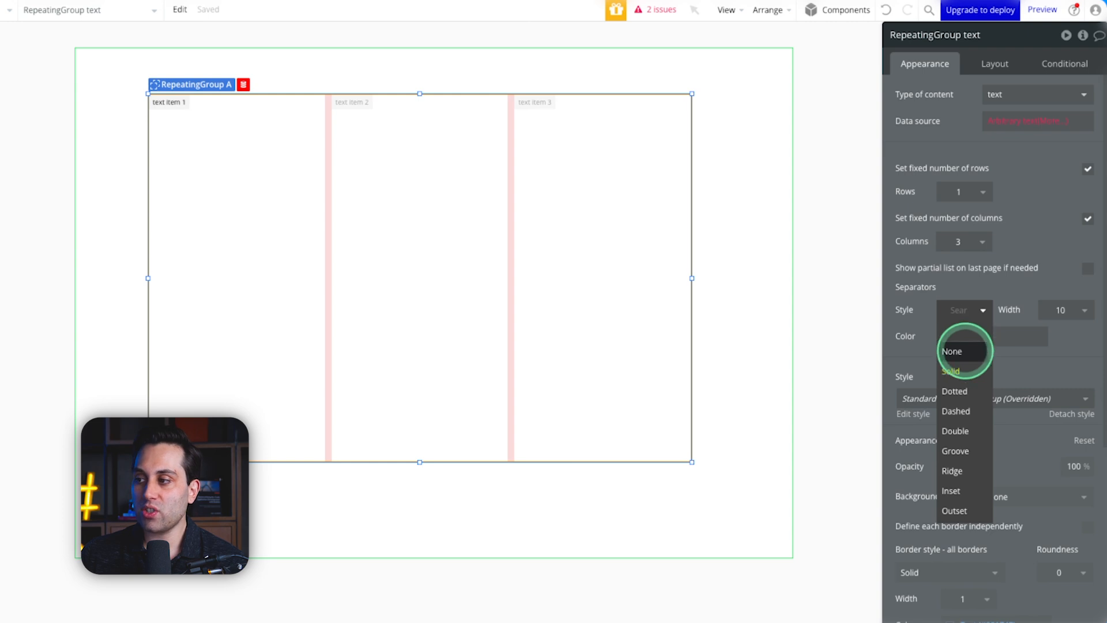
{"action": "left_click", "coordinate": [965, 351]}
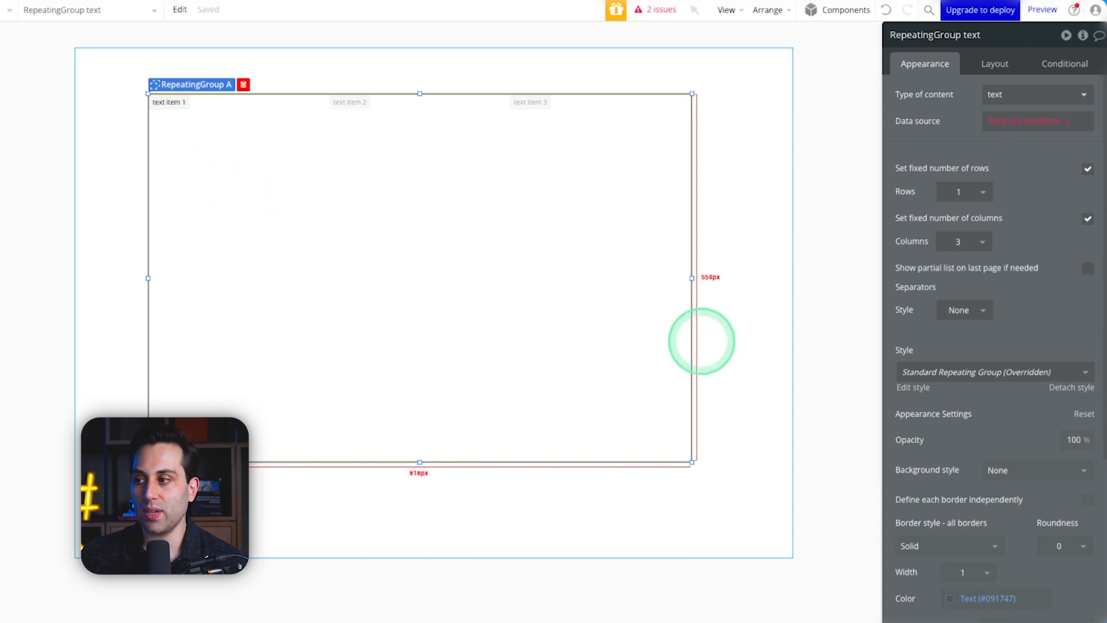
{"action": "left_click", "coordinate": [960, 309]}
{"action": "left_click", "coordinate": [961, 370]}
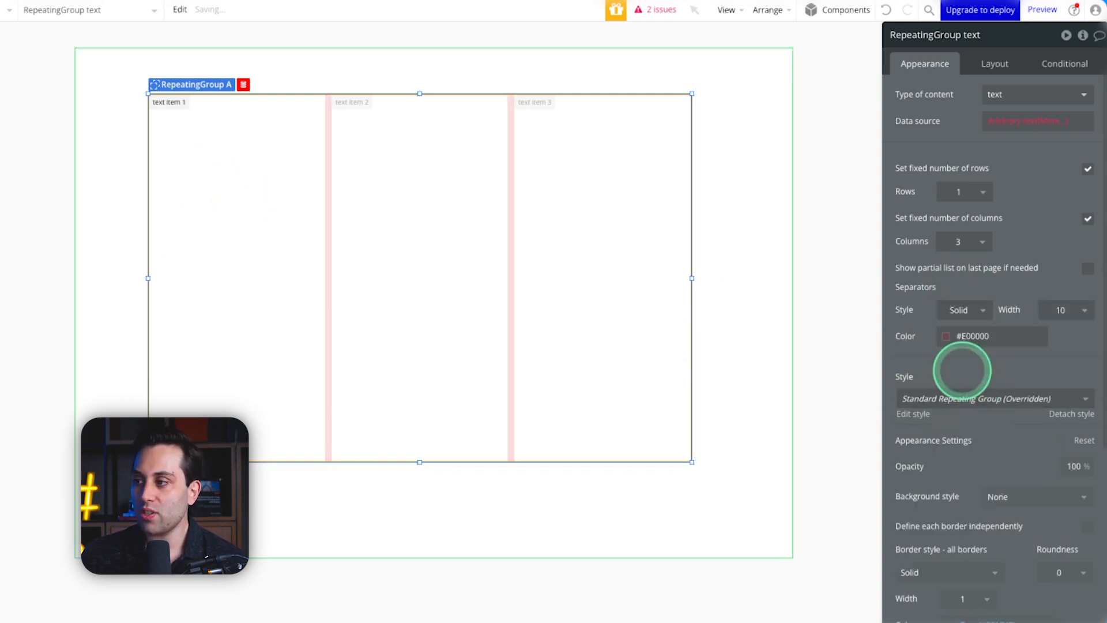
Step: Set the repeating group's separator color to gray #616161 and the separator width to 1
{"action": "left_click", "coordinate": [947, 336]}
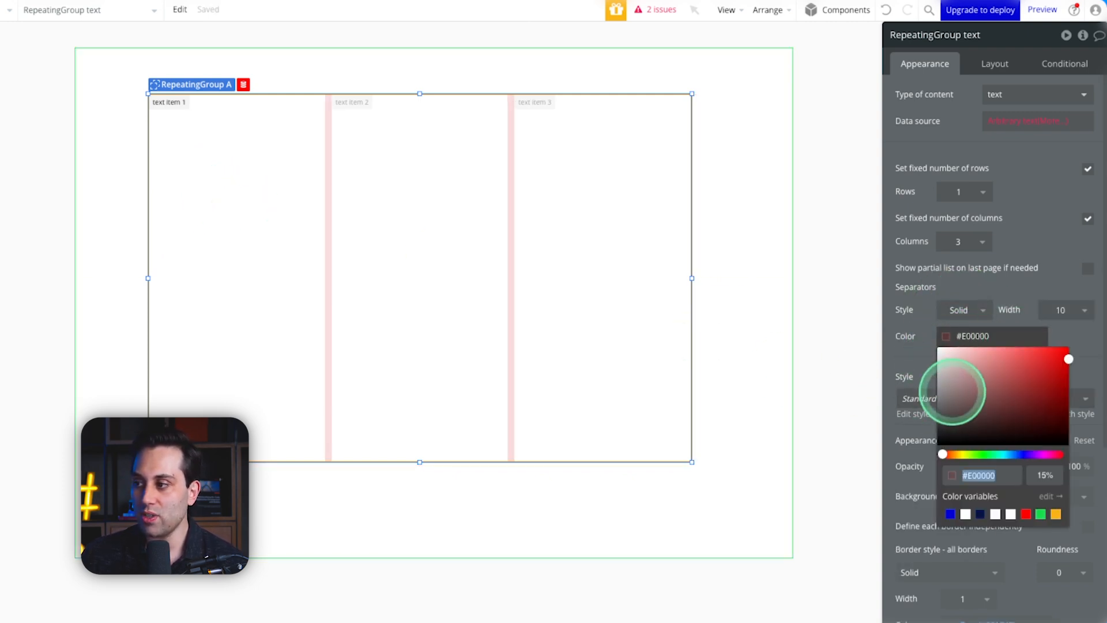
{"action": "left_click", "coordinate": [1079, 310]}
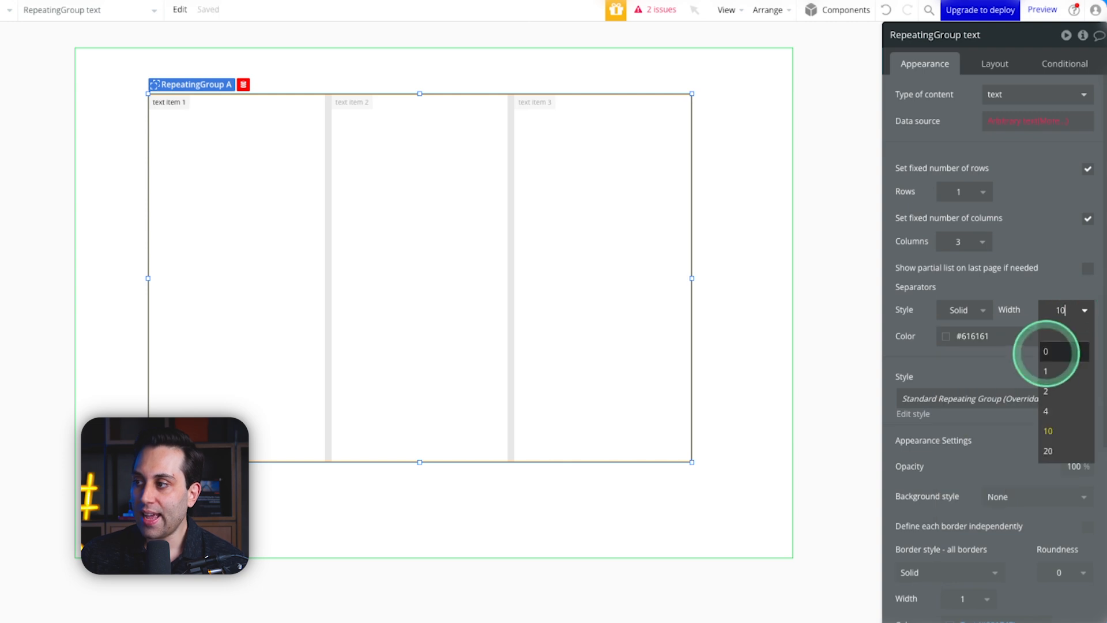
{"action": "left_click", "coordinate": [1057, 370]}
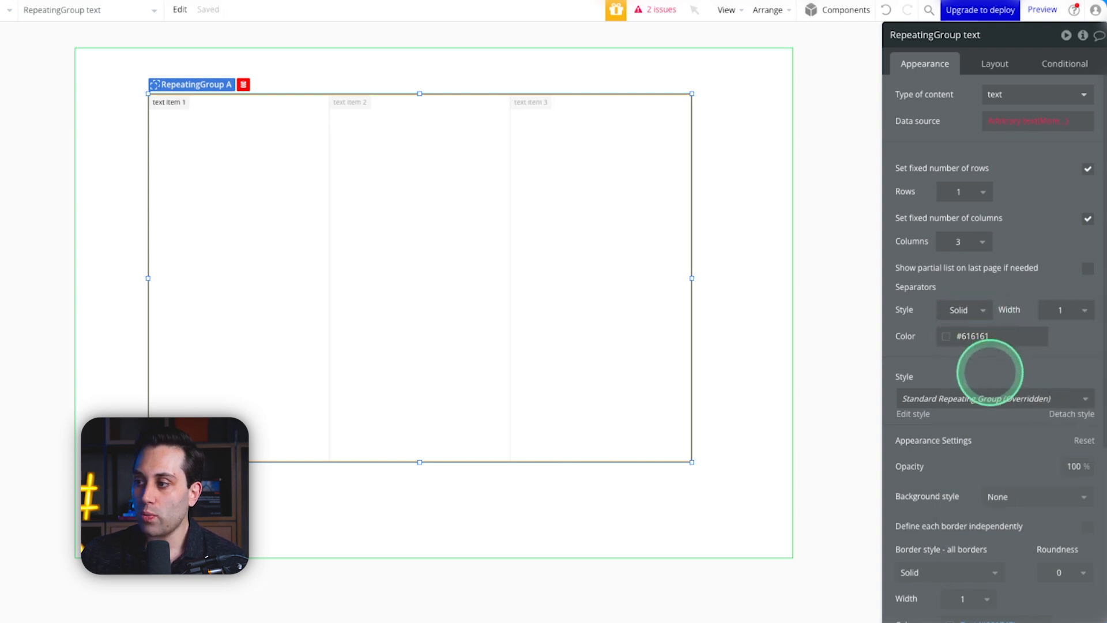
Step: Set the border style for all of the repeating group's borders to None and deselect it to check its look
{"action": "scroll", "coordinate": [990, 372], "scroll_direction": "down", "scroll_amount": 5}
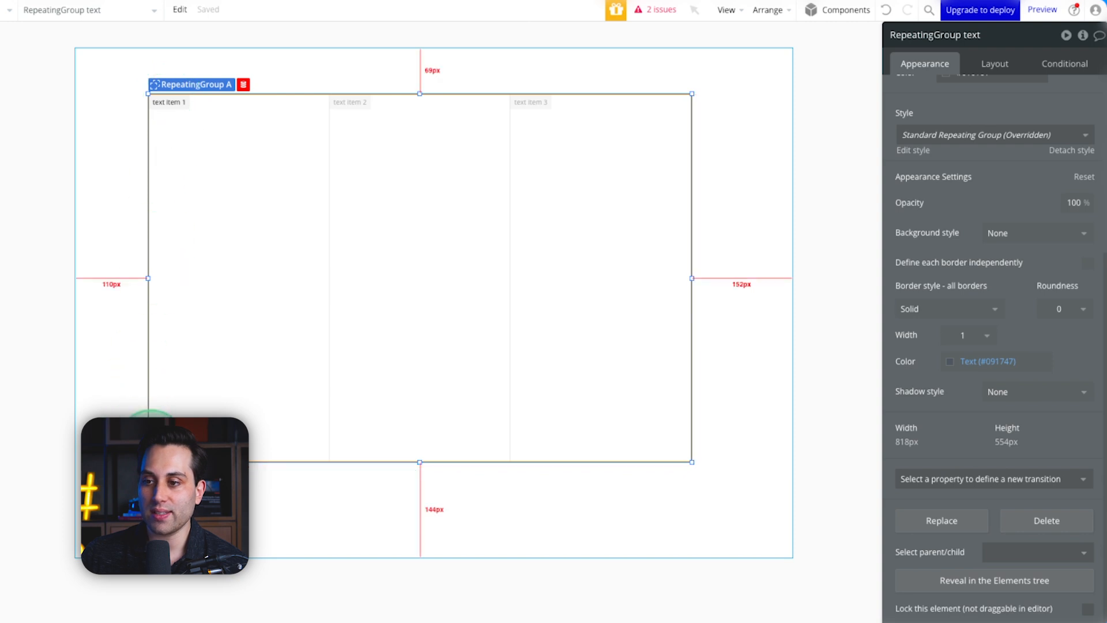
{"action": "left_click", "coordinate": [963, 305]}
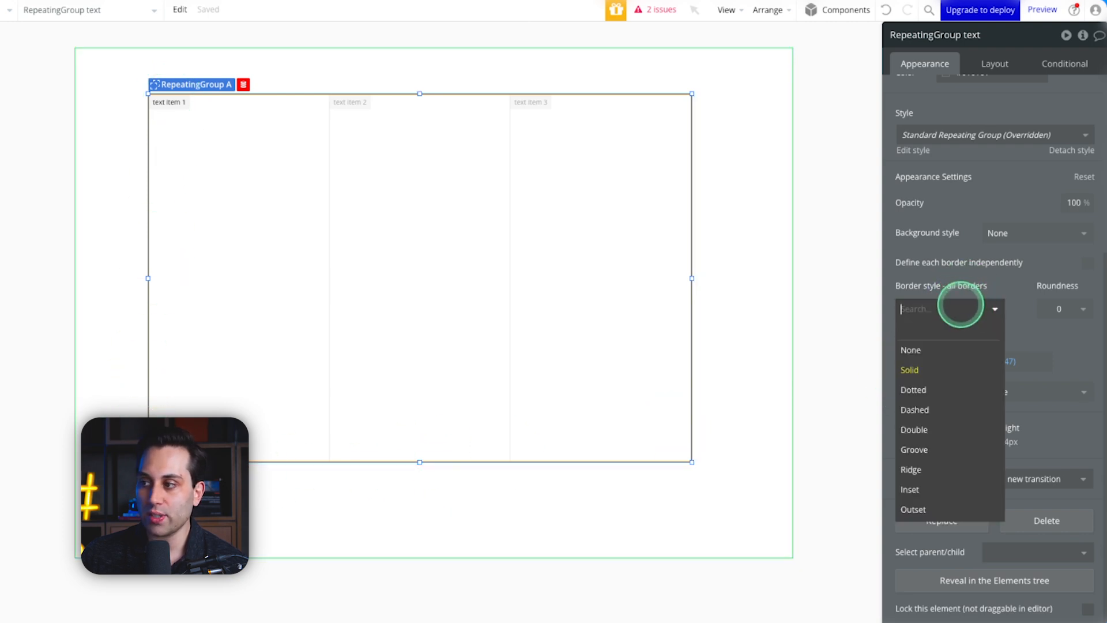
{"action": "left_click", "coordinate": [917, 350]}
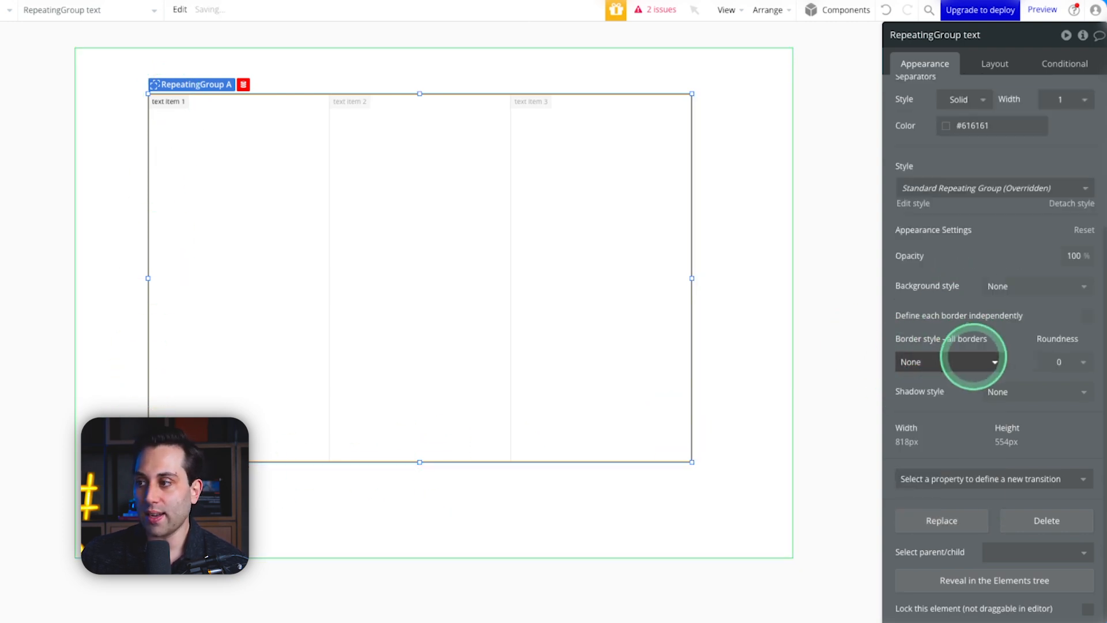
{"action": "left_click", "coordinate": [764, 331]}
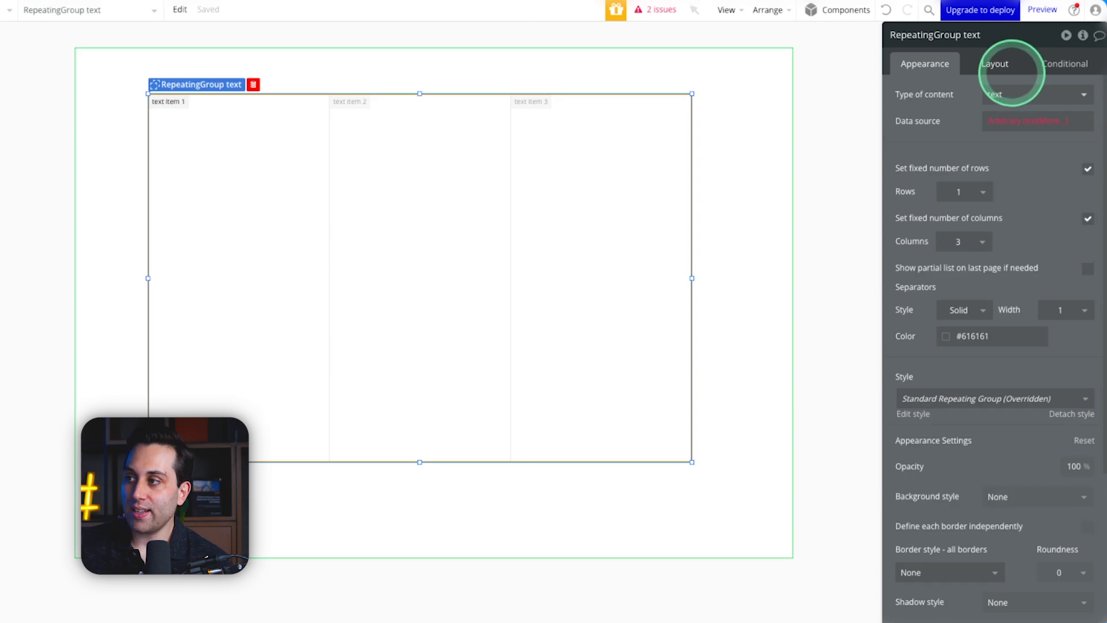
Step: Show the repeating group's layout settings and place a Group container inside its first cell
{"action": "left_click", "coordinate": [993, 63]}
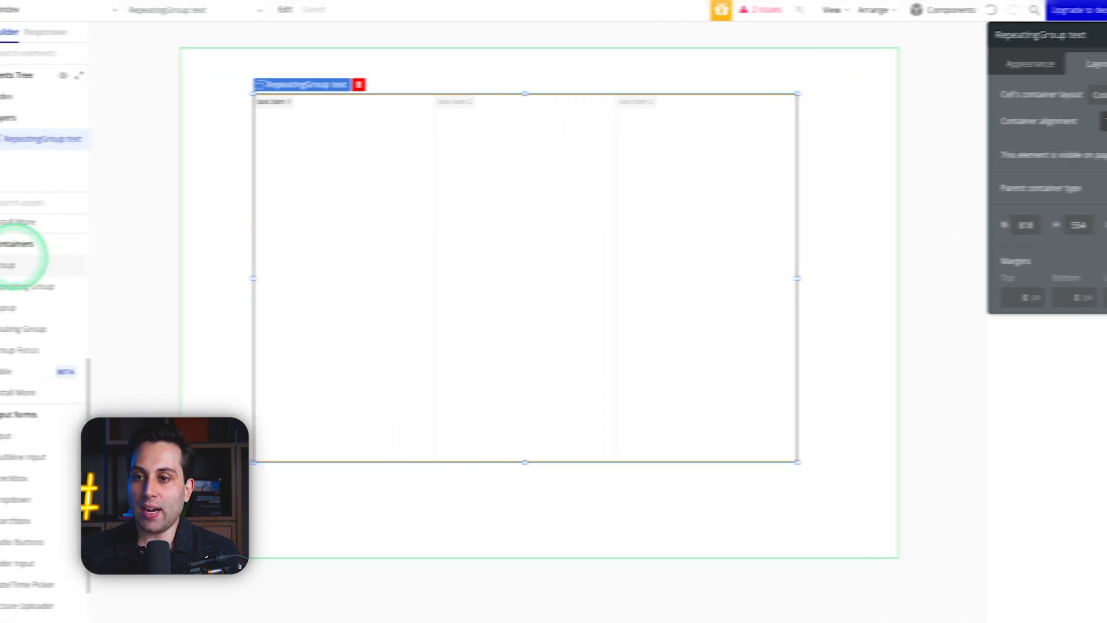
{"action": "left_click", "coordinate": [53, 265]}
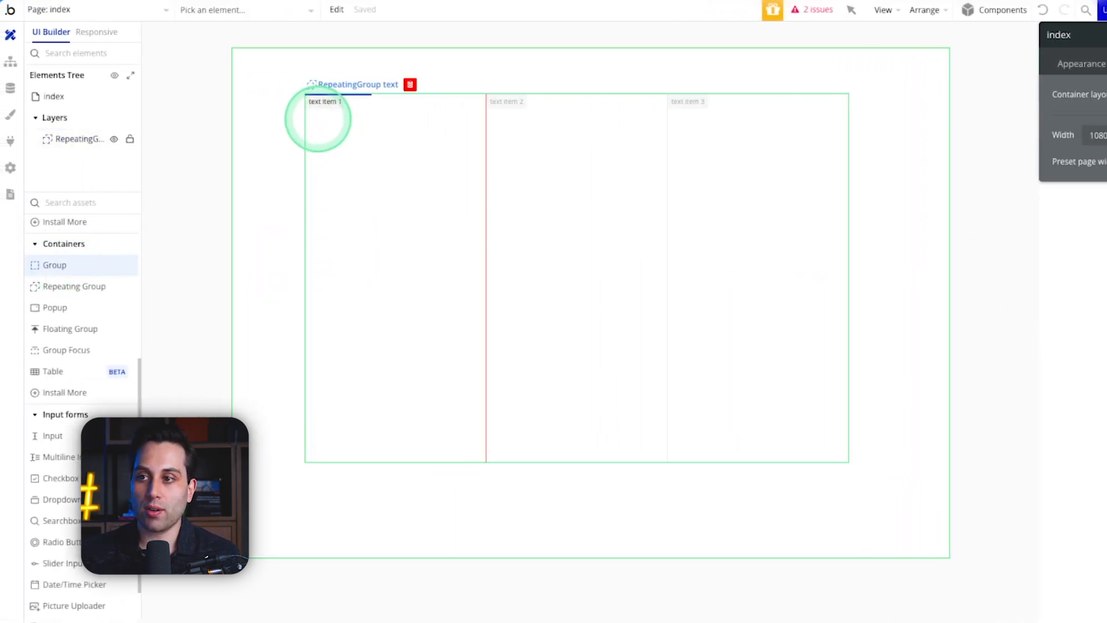
{"action": "left_click_drag", "start_coordinate": [462, 140], "coordinate": [472, 306]}
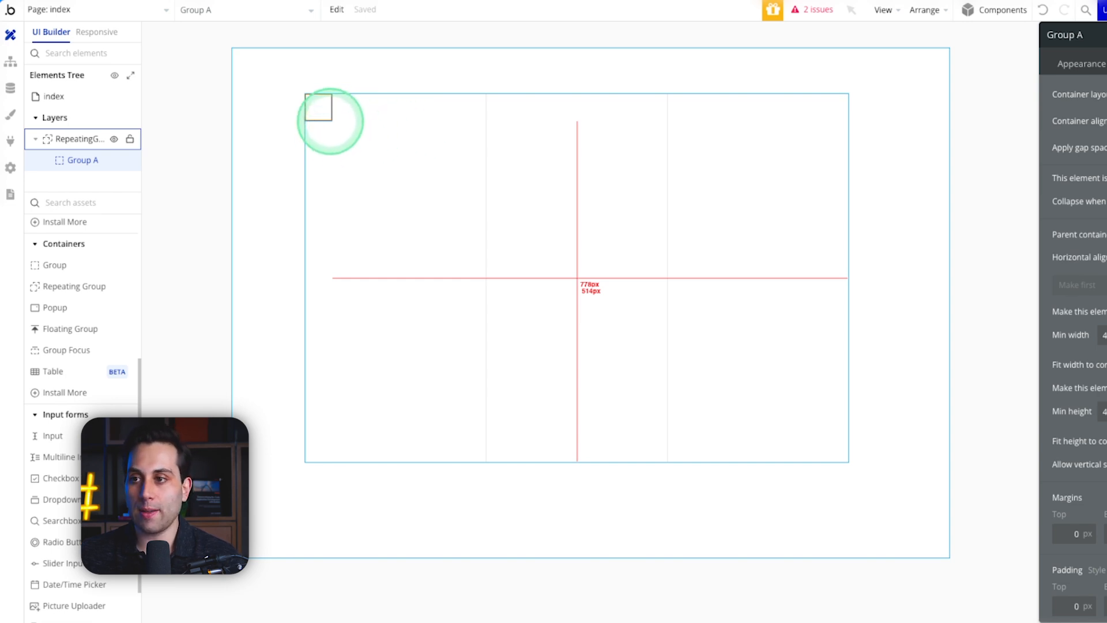
Step: Select the new group nested in the repeating group and rename it Card Container
{"action": "left_click", "coordinate": [87, 139]}
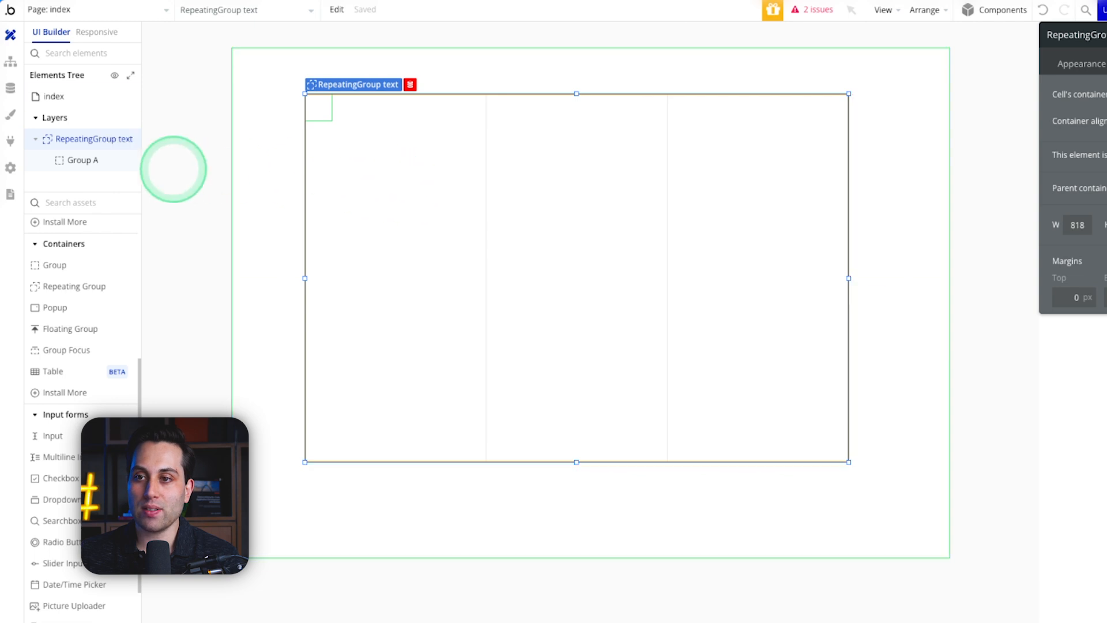
{"action": "left_click", "coordinate": [83, 161]}
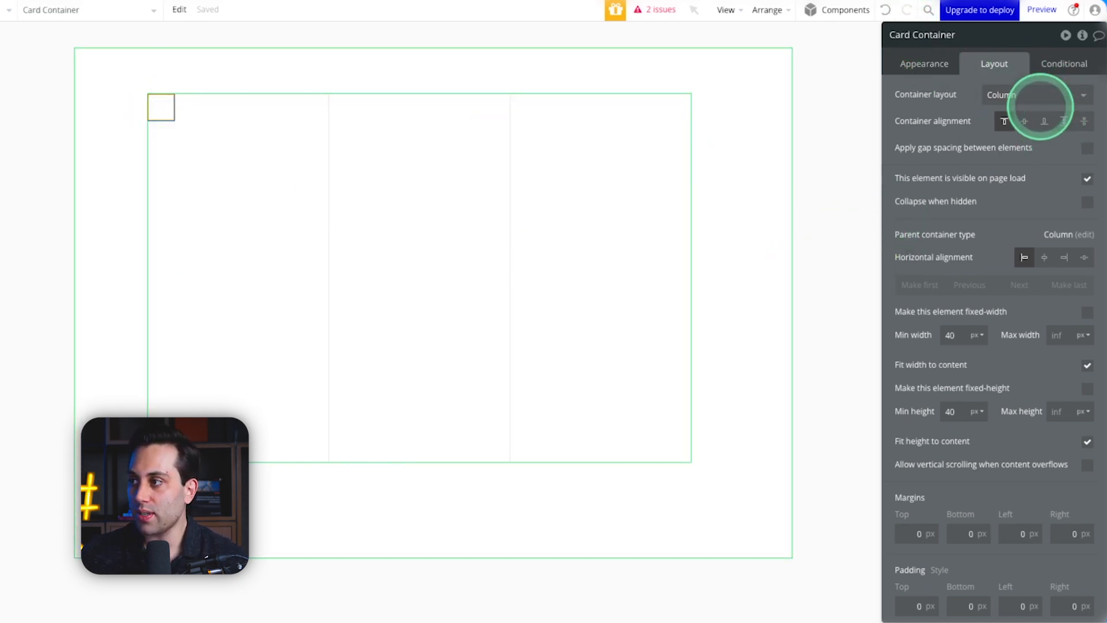
Step: Set the Card Container's minimum width to 0 px, turn off fitting width to content, and set its minimum height to 150 px
{"action": "left_click", "coordinate": [959, 334]}
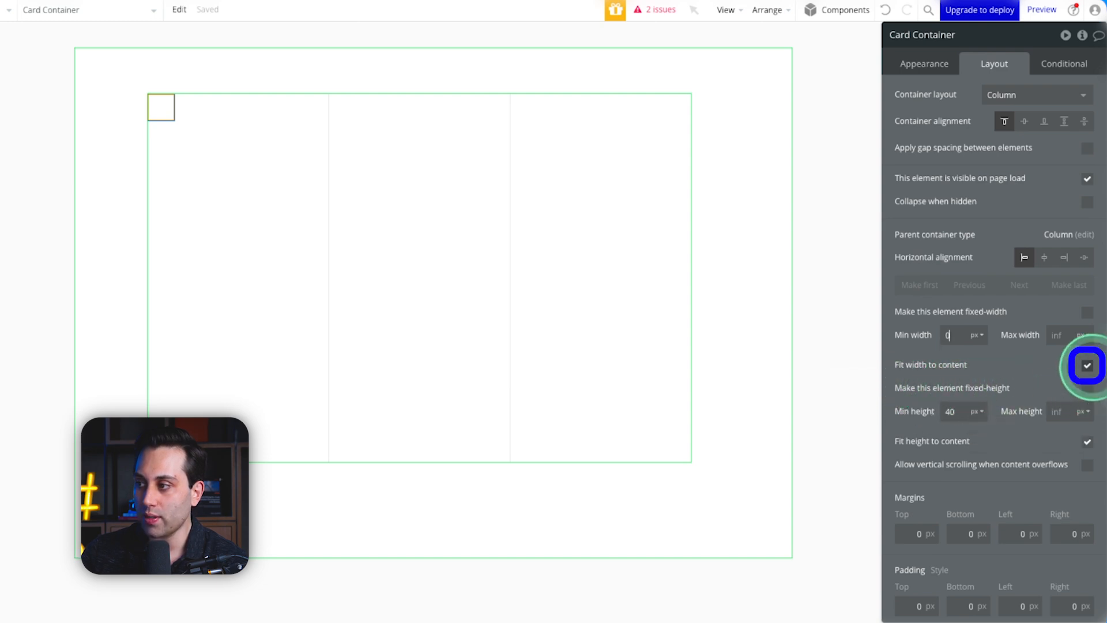
{"action": "left_click", "coordinate": [1087, 365]}
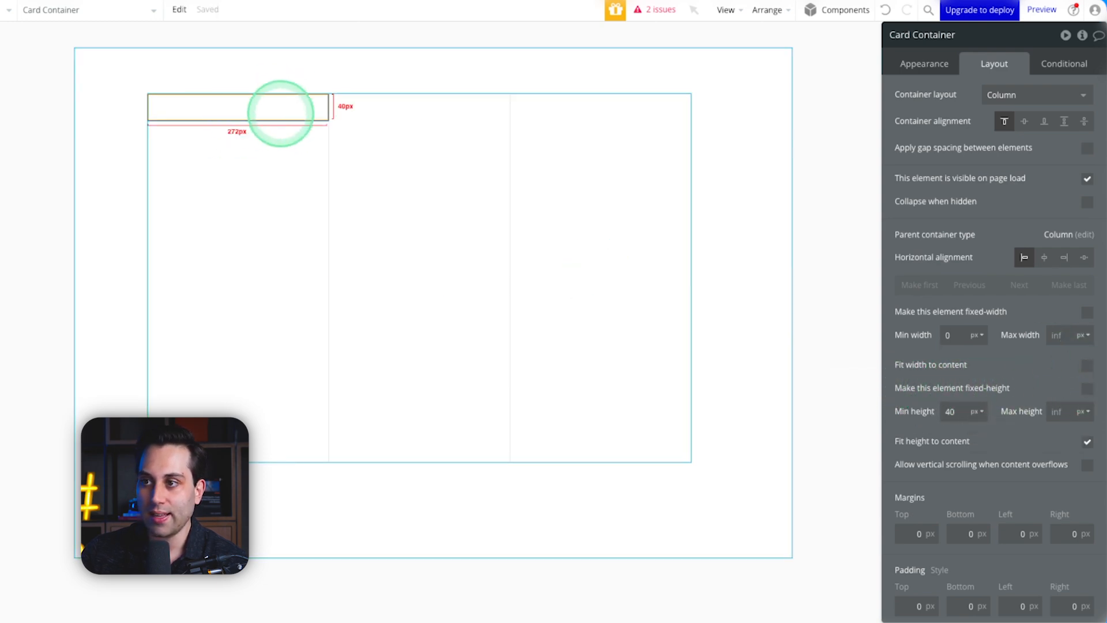
{"action": "double_click", "coordinate": [949, 411]}
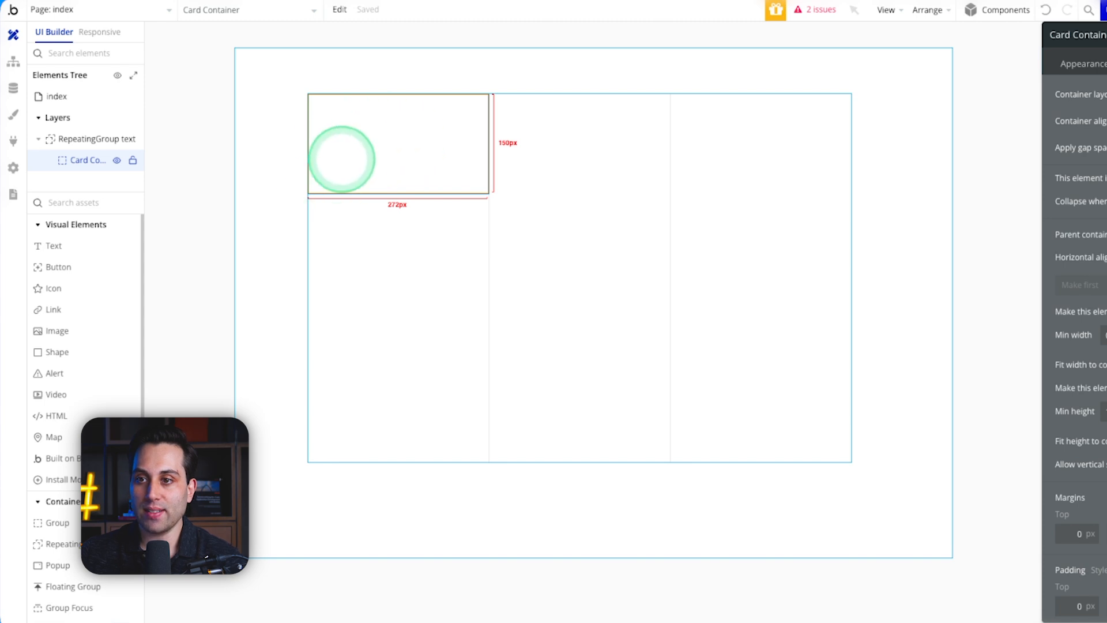
Step: Widen the elements tree, rename the repeating group RepeatingGroup and select the nested Card Container
{"action": "left_click_drag", "start_coordinate": [144, 195], "coordinate": [205, 199]}
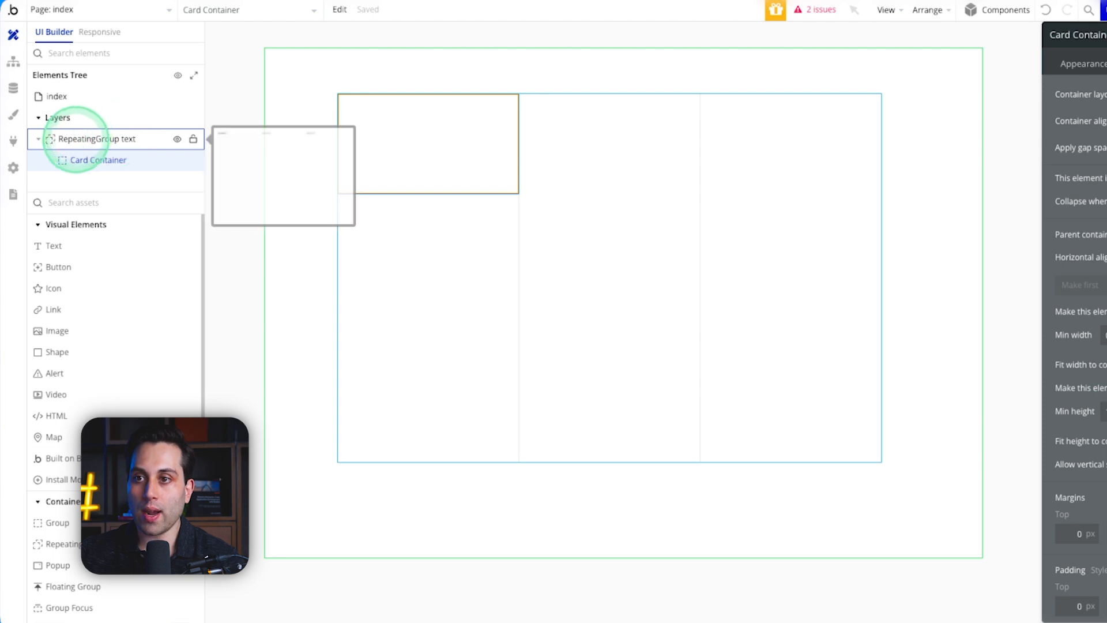
{"action": "left_click", "coordinate": [81, 138]}
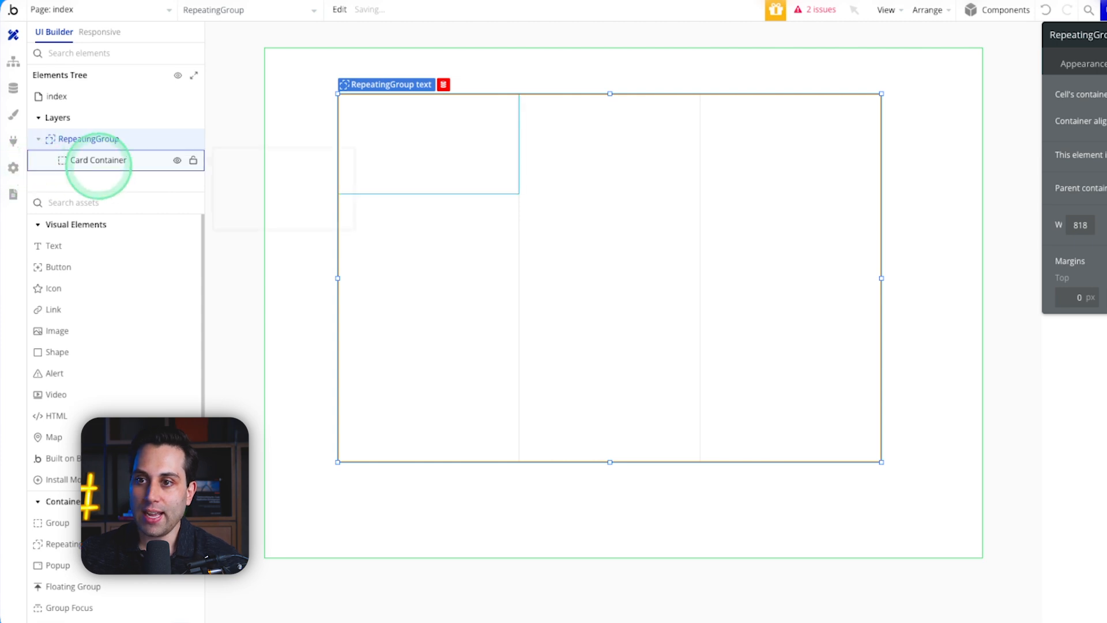
{"action": "left_click", "coordinate": [92, 162]}
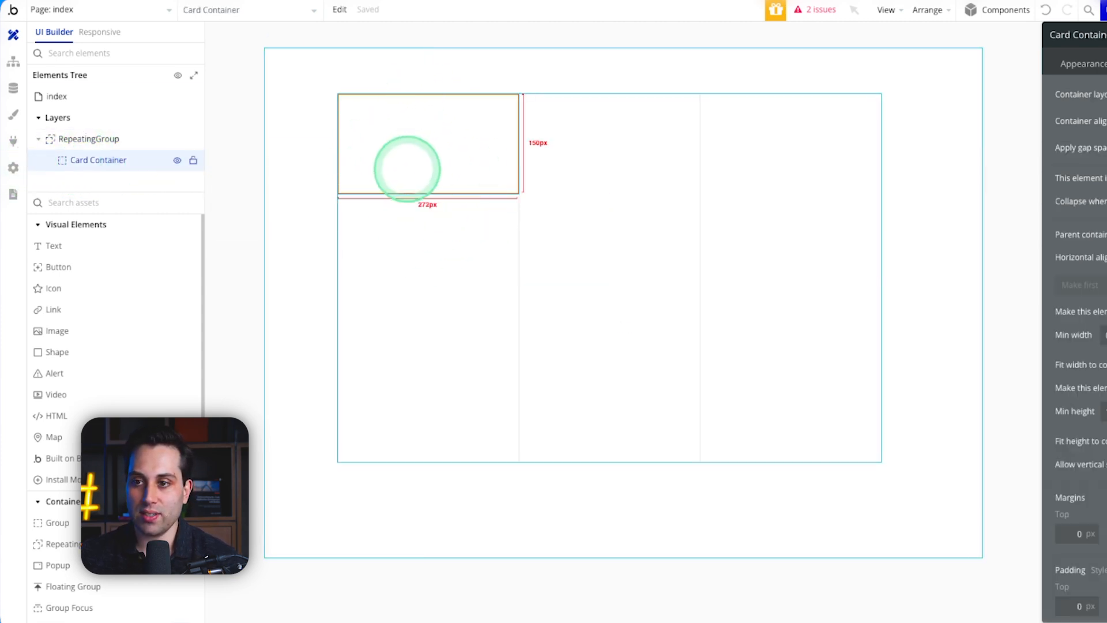
Step: Place a Text element inside the Card Container and rename the container Card Container Group
{"action": "left_click", "coordinate": [58, 246]}
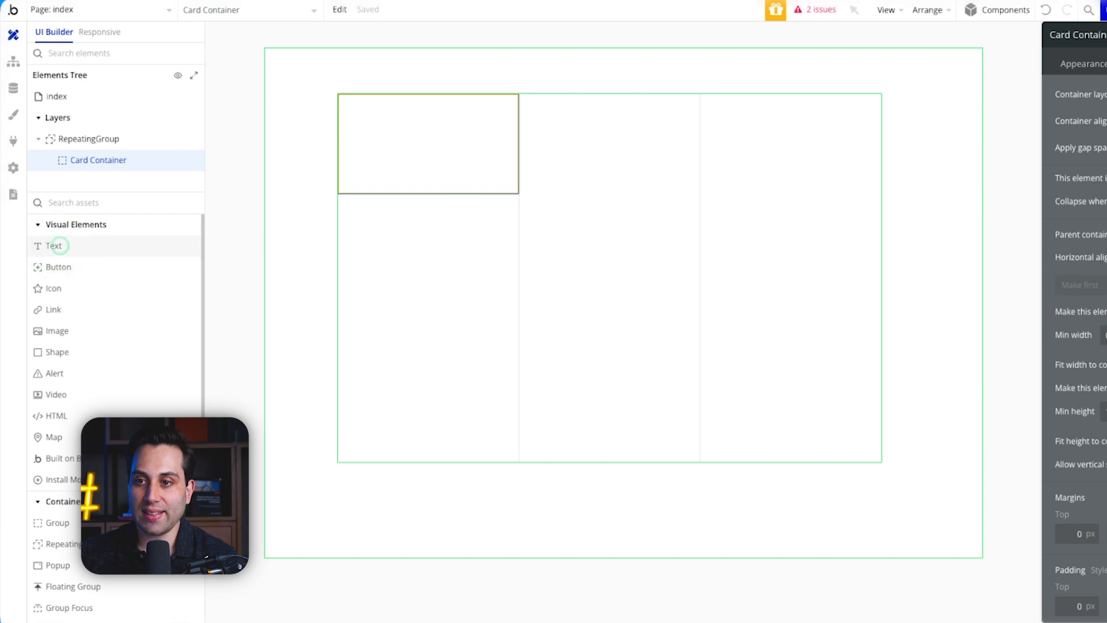
{"action": "left_click", "coordinate": [409, 123]}
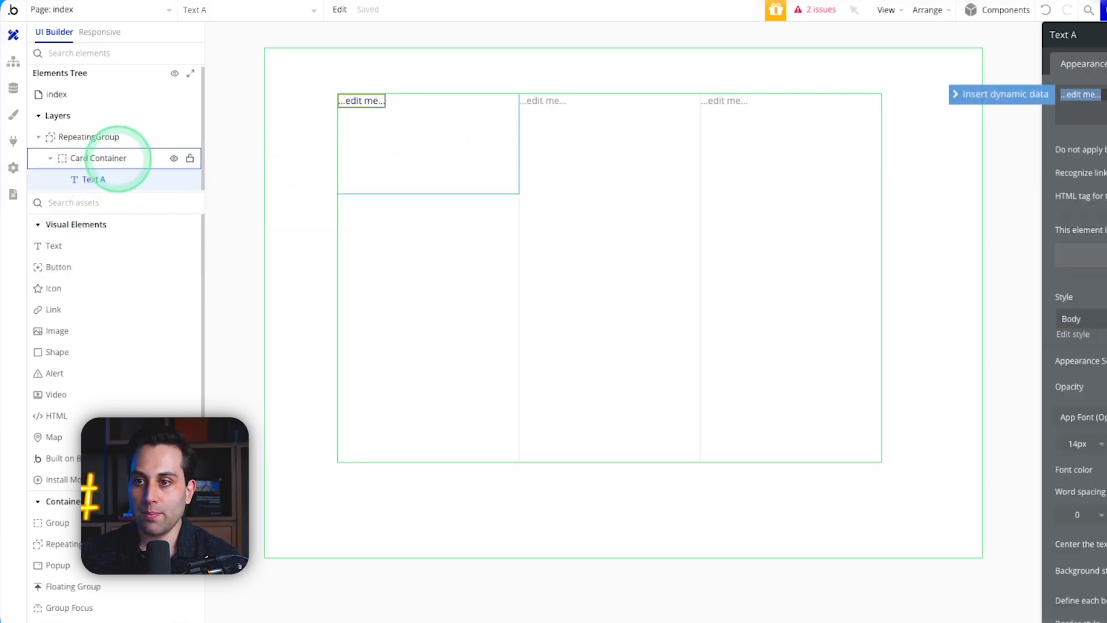
{"action": "left_click", "coordinate": [113, 160]}
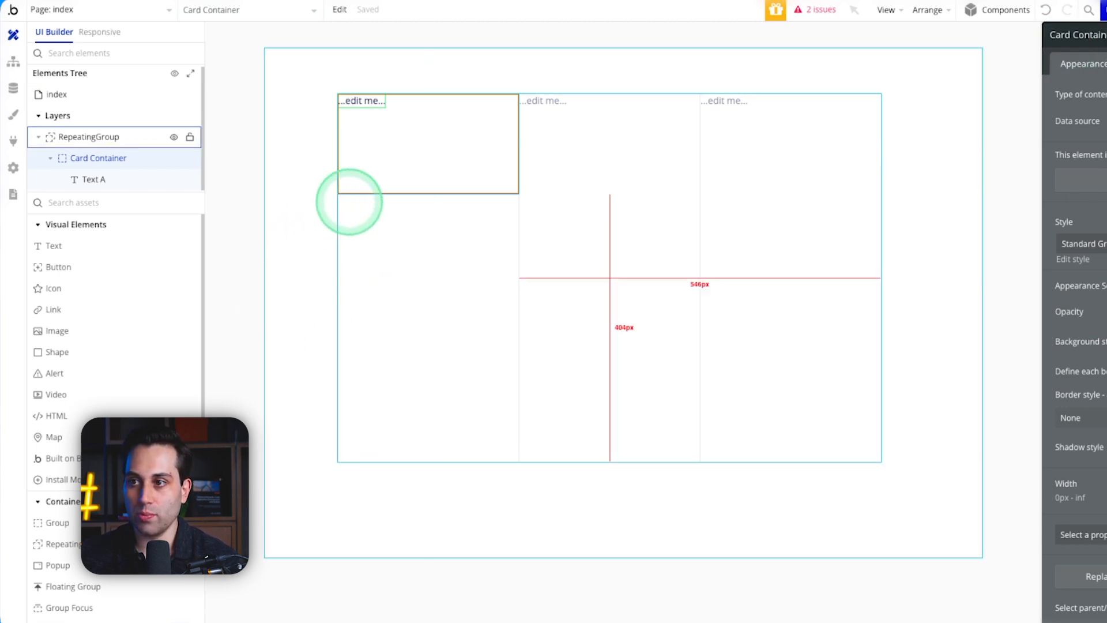
{"action": "left_click", "coordinate": [435, 158]}
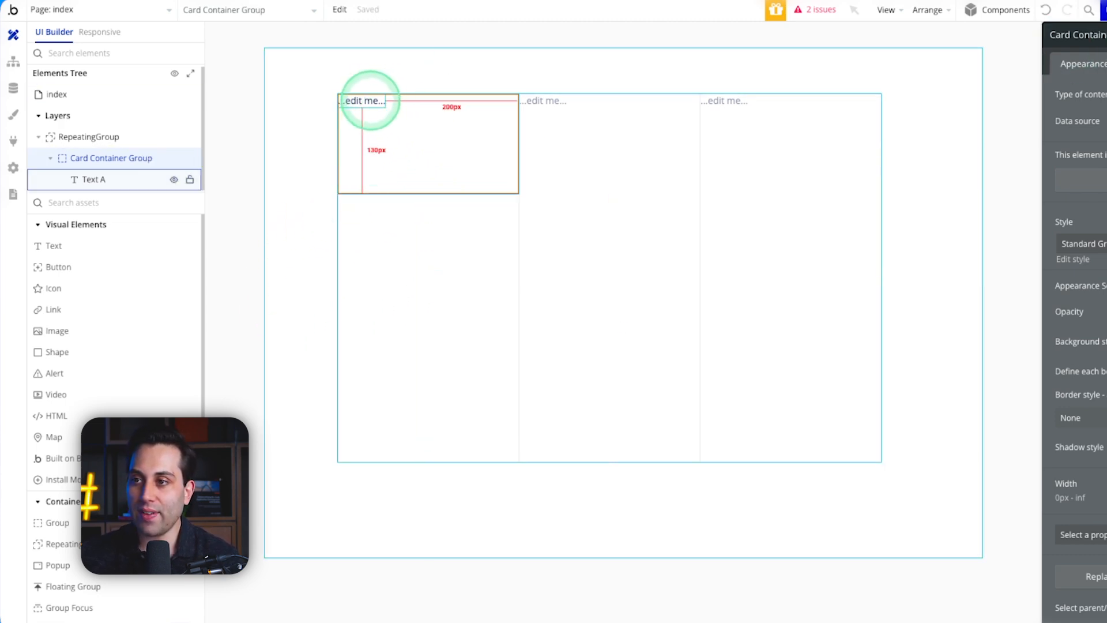
Step: Apply the Heading 4 style to the card's text element and set its text to Example
{"action": "left_click", "coordinate": [368, 102]}
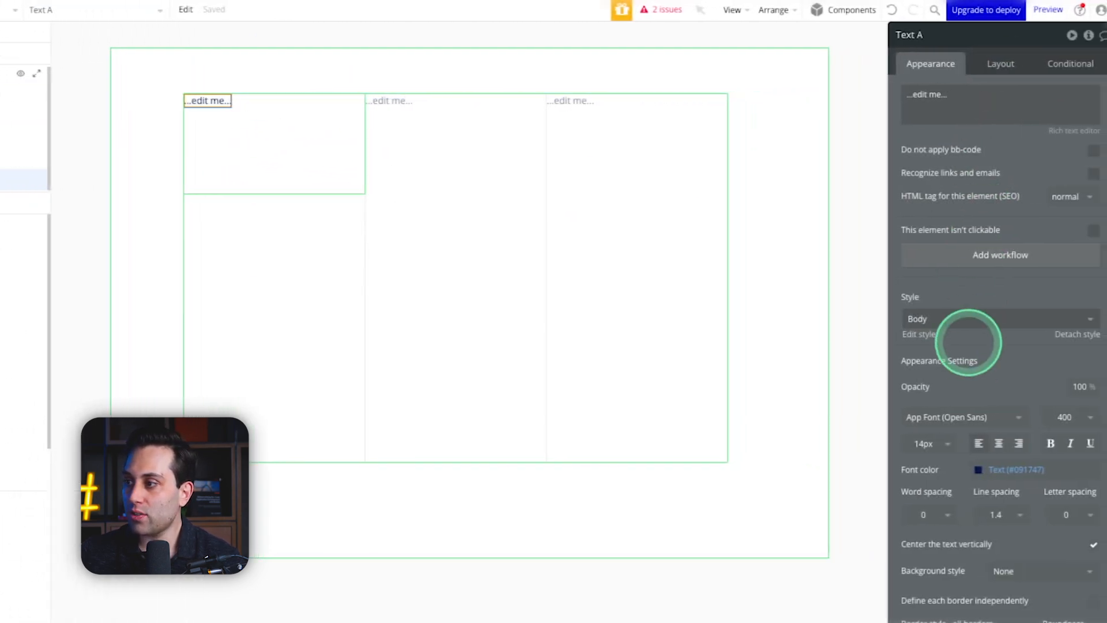
{"action": "left_click", "coordinate": [1023, 324]}
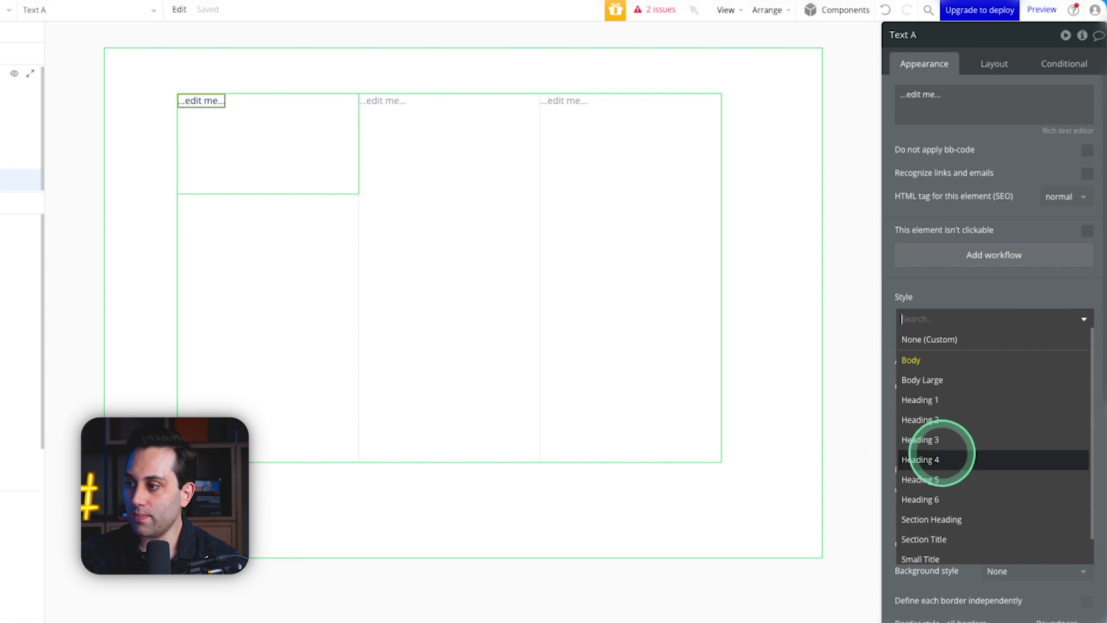
{"action": "left_click", "coordinate": [948, 458]}
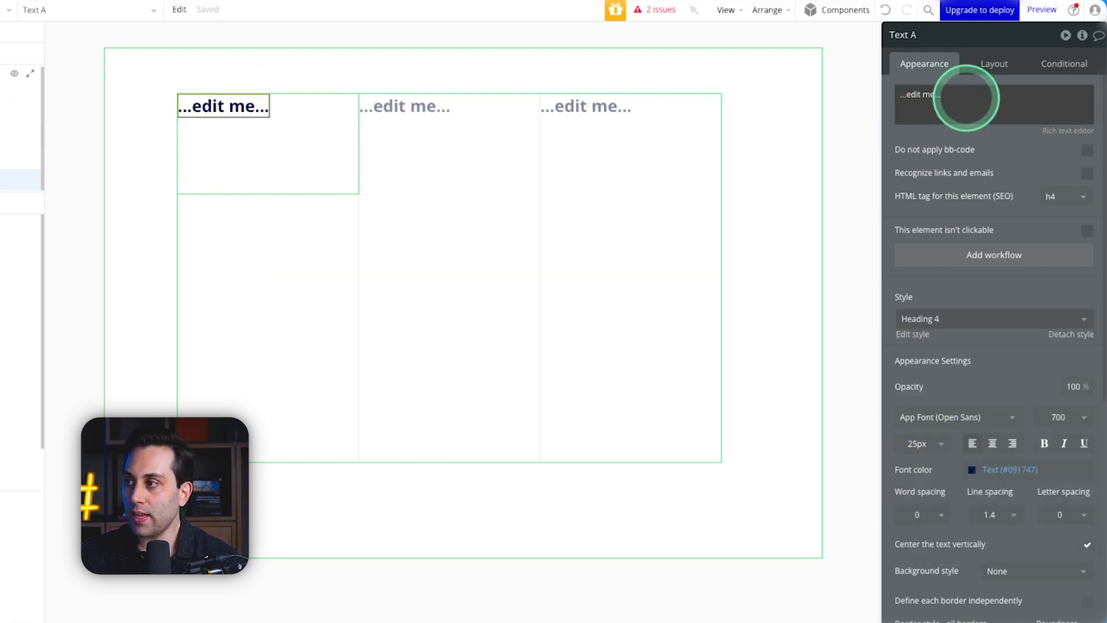
{"action": "triple_click", "coordinate": [967, 95]}
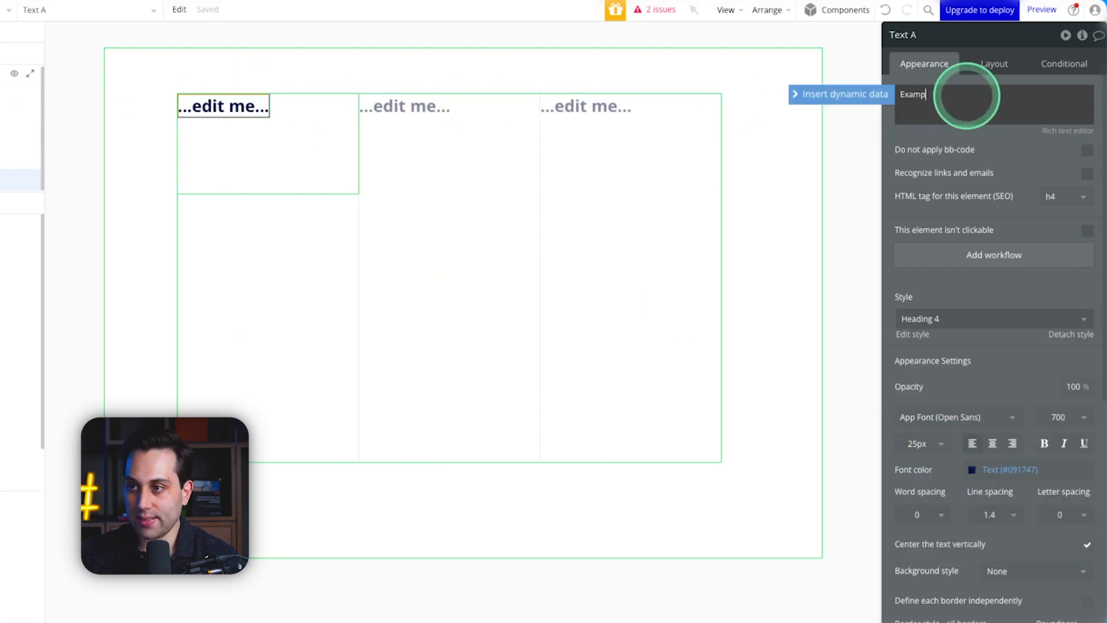
{"action": "type", "text": "Example"}
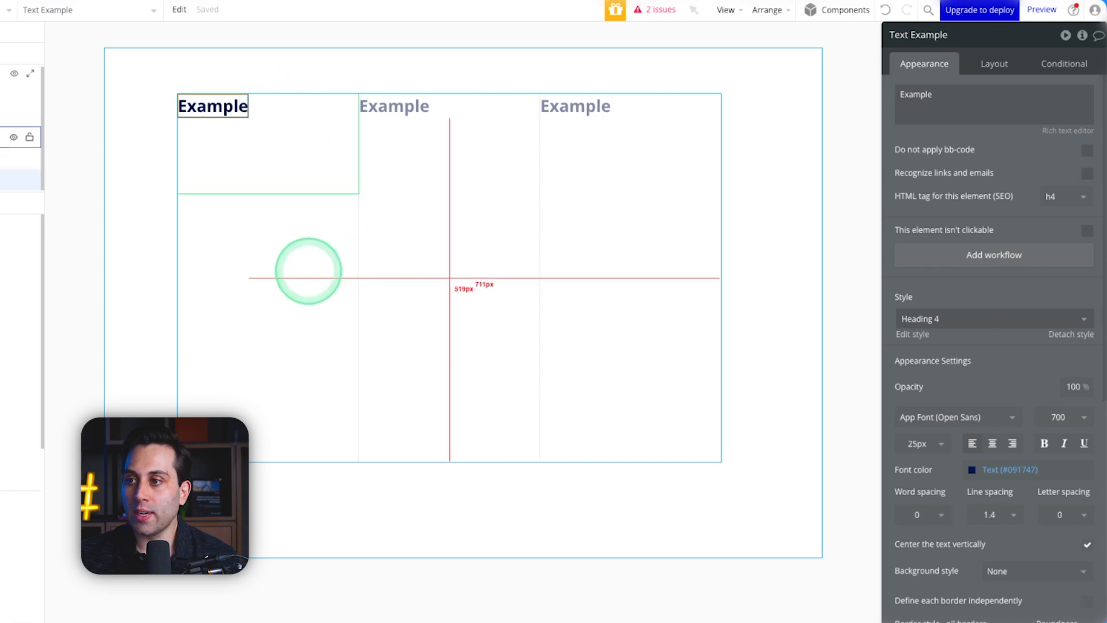
Step: Check the repeating group and the Example text's settings, including the option to insert dynamic data
{"action": "left_click", "coordinate": [309, 271]}
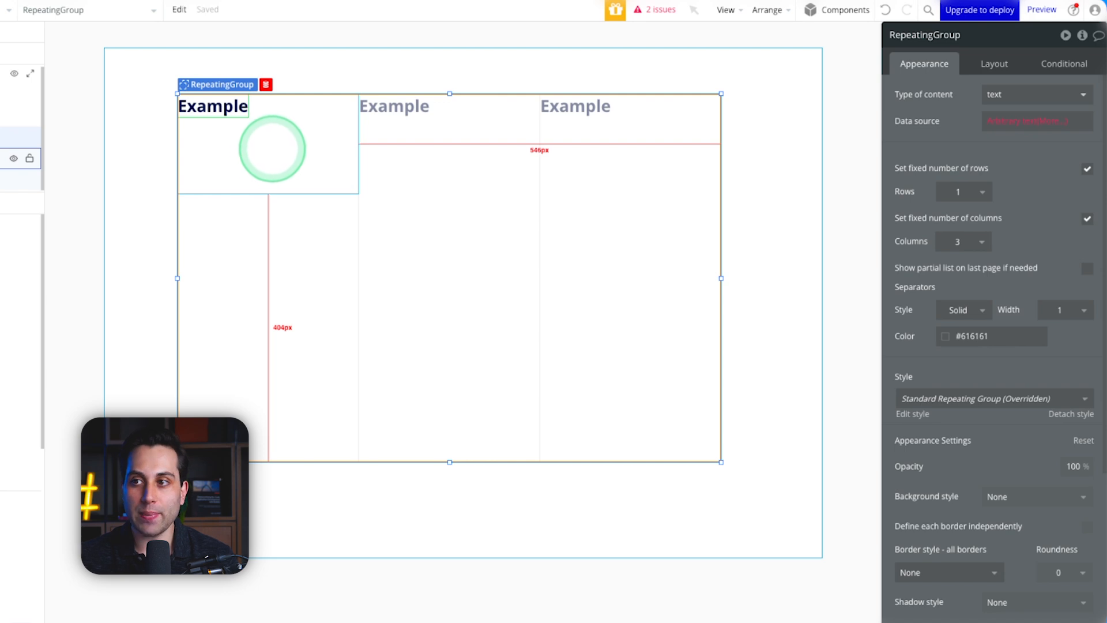
{"action": "left_click", "coordinate": [206, 102]}
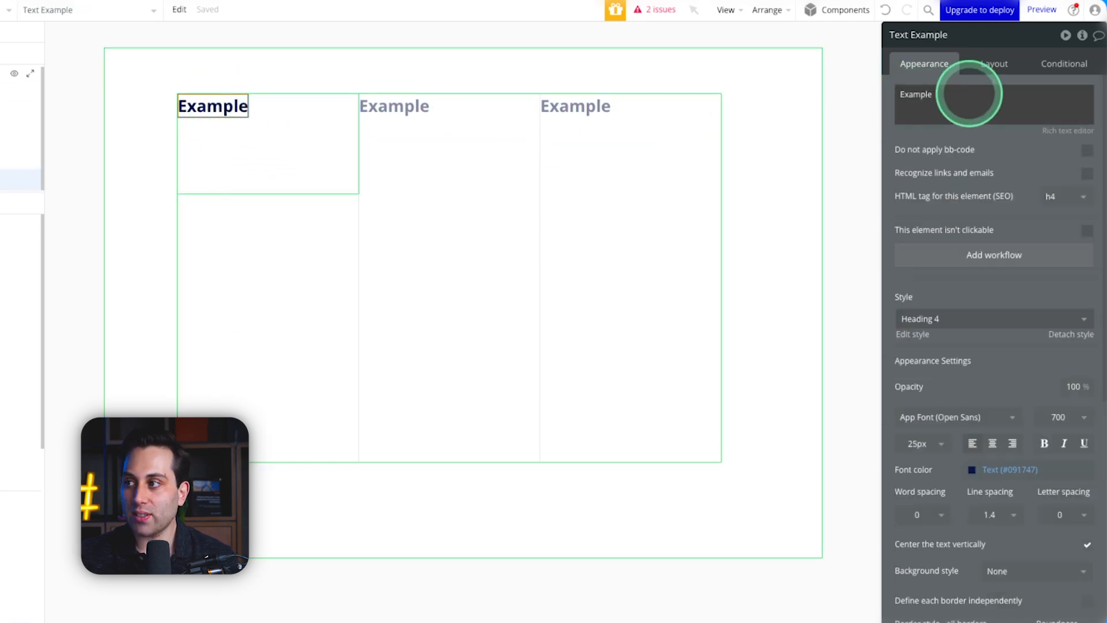
{"action": "left_click", "coordinate": [968, 92]}
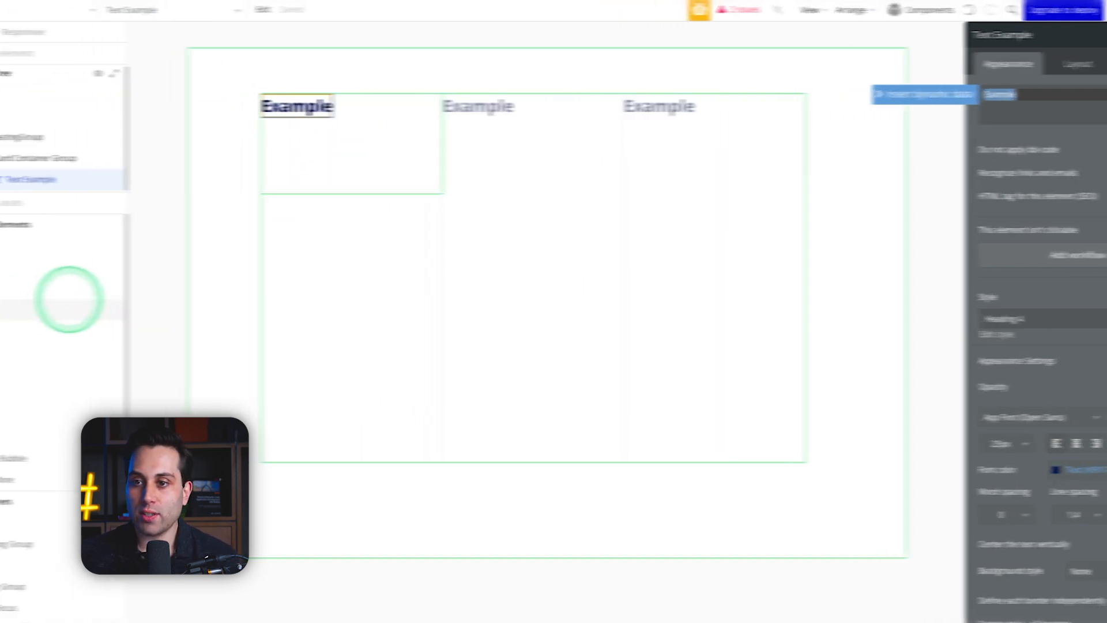
Step: Place a button below the Example text in the card and label it View More
{"action": "left_click_drag", "start_coordinate": [55, 269], "coordinate": [383, 136]}
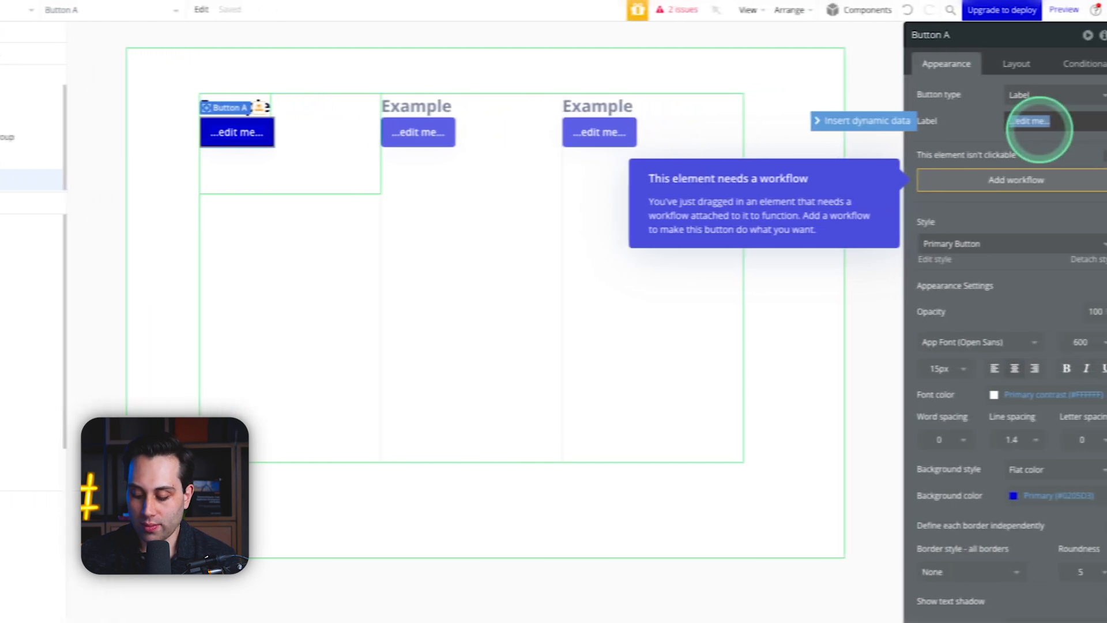
{"action": "type", "text": "View More"}
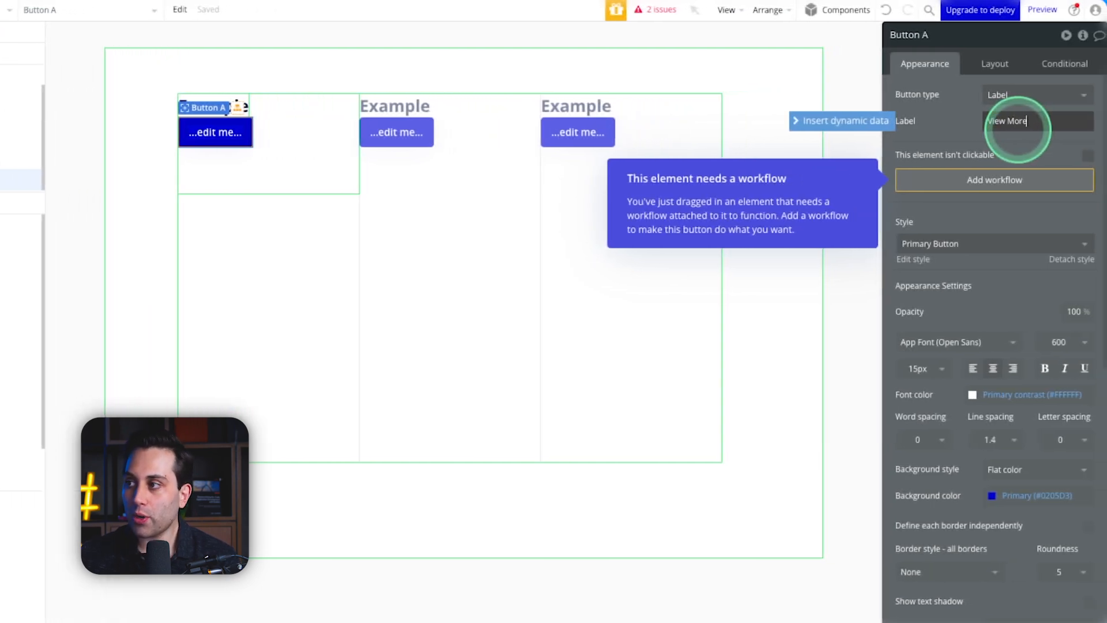
Step: Detach the style of the Card Container Group and set its background style to Flat color
{"action": "left_click", "coordinate": [277, 160]}
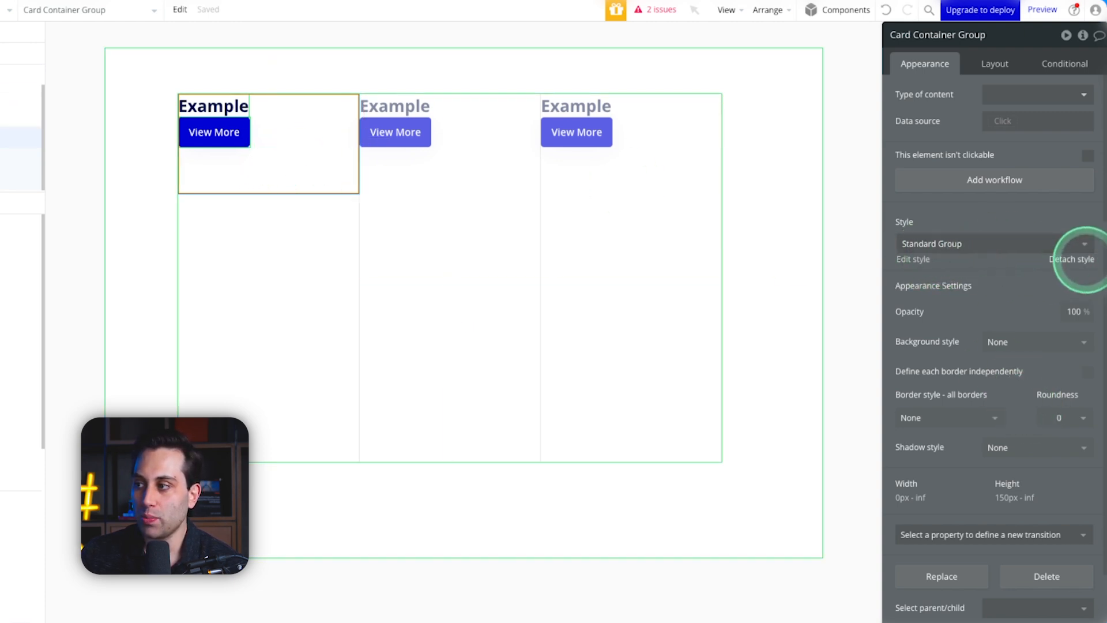
{"action": "left_click", "coordinate": [1069, 259]}
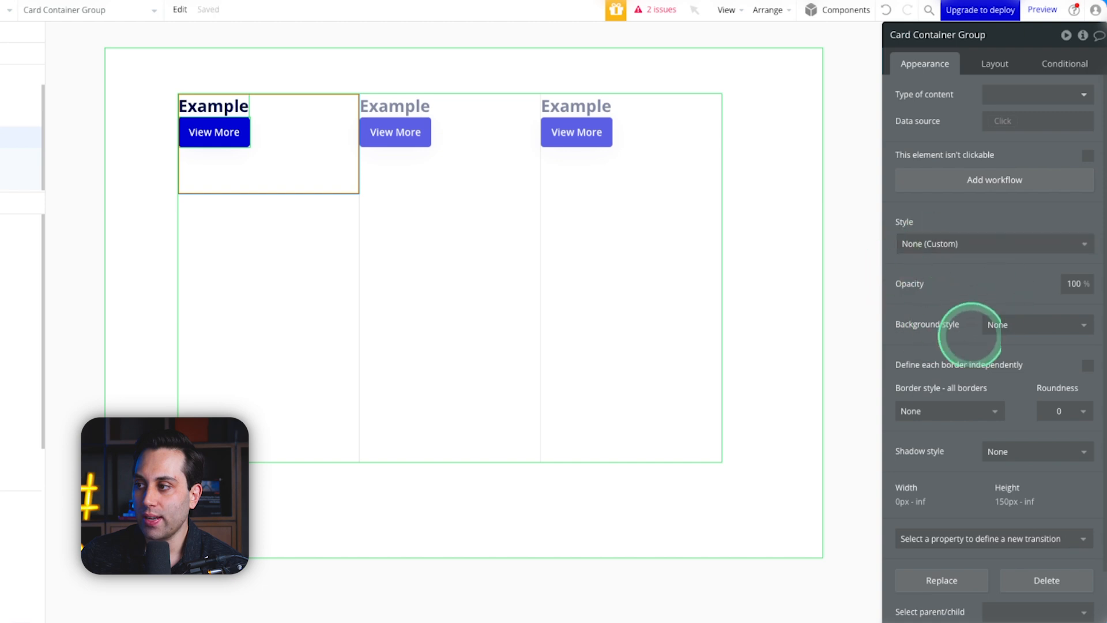
{"action": "scroll", "coordinate": [957, 295], "scroll_direction": "down", "scroll_amount": 2}
{"action": "left_click", "coordinate": [1013, 266]}
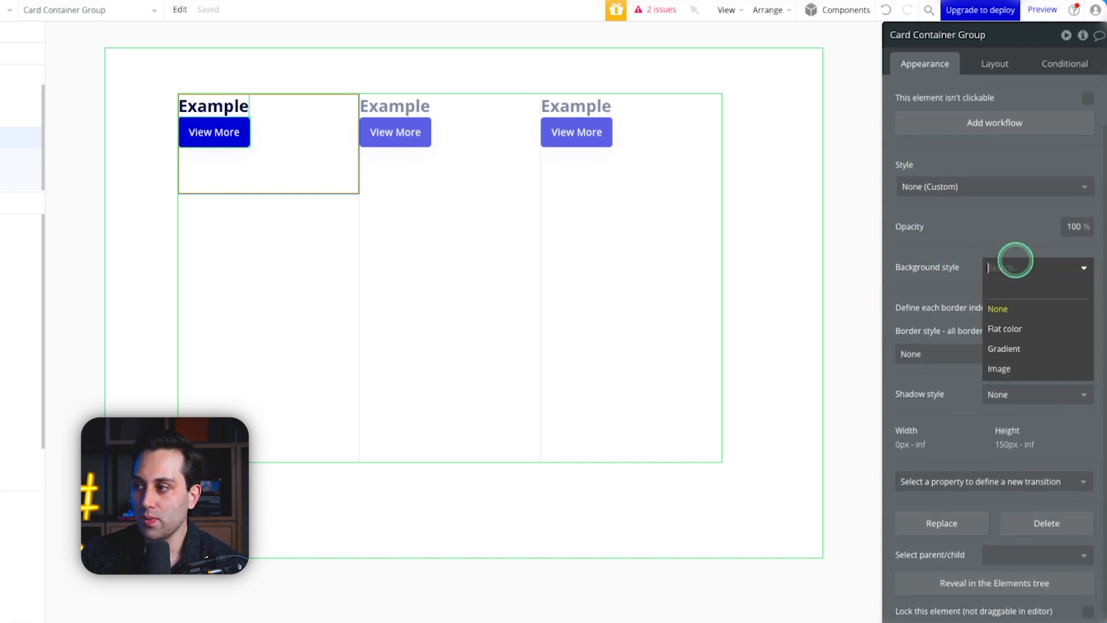
{"action": "left_click", "coordinate": [1012, 326]}
Step: Set the Card Container Group's corner roundness to 5 and its shadow style to Outset
{"action": "scroll", "coordinate": [1006, 287], "scroll_direction": "down", "scroll_amount": 1}
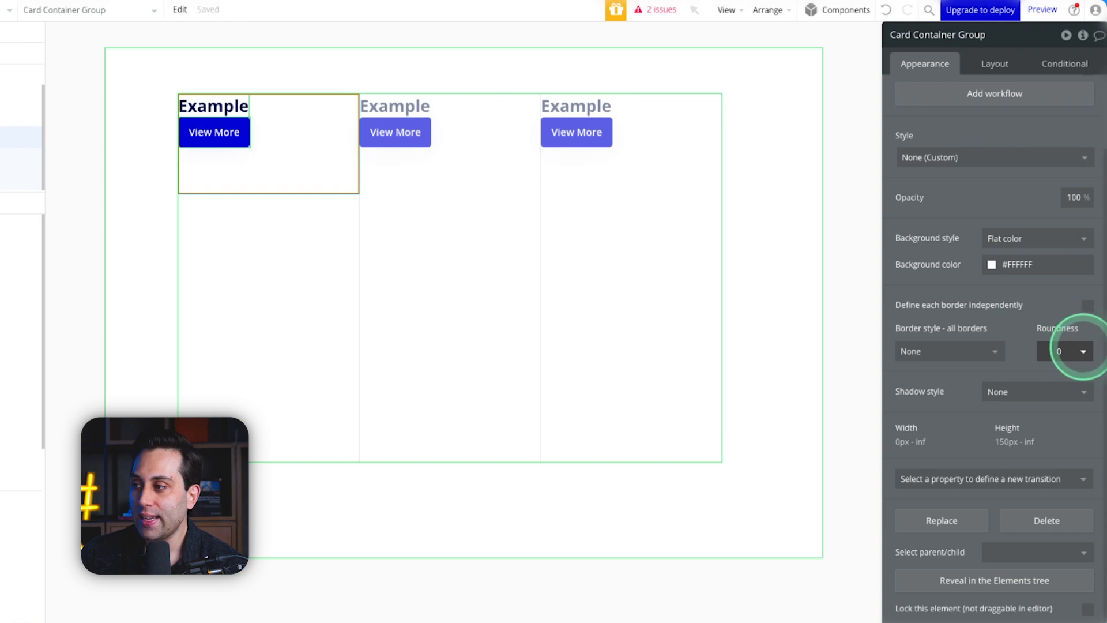
{"action": "left_click", "coordinate": [1081, 350]}
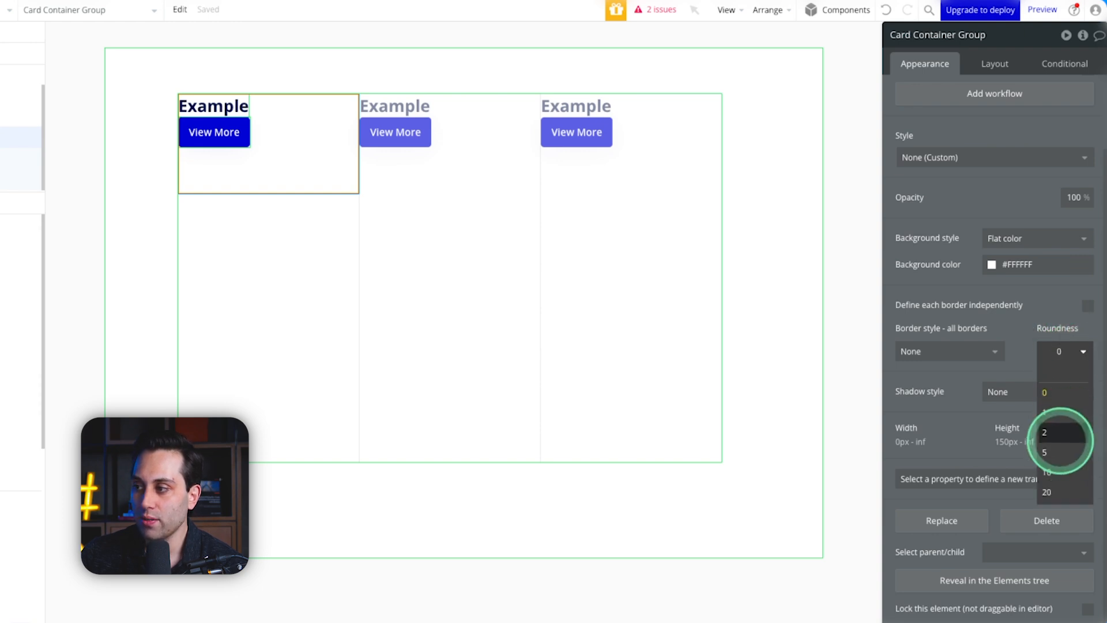
{"action": "left_click", "coordinate": [1058, 449]}
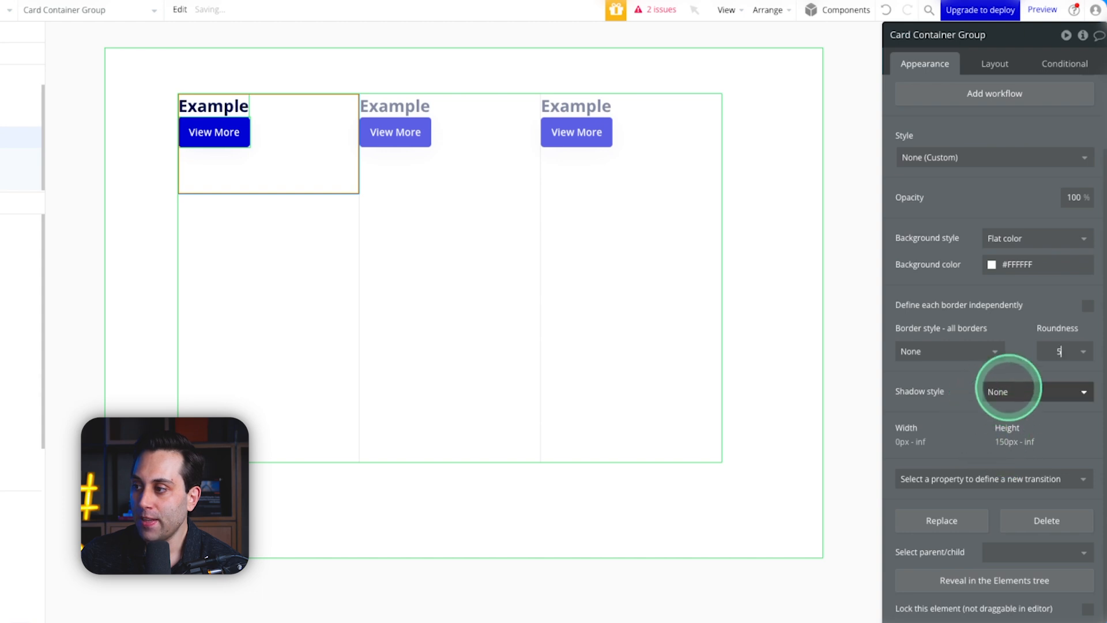
{"action": "left_click", "coordinate": [1009, 391]}
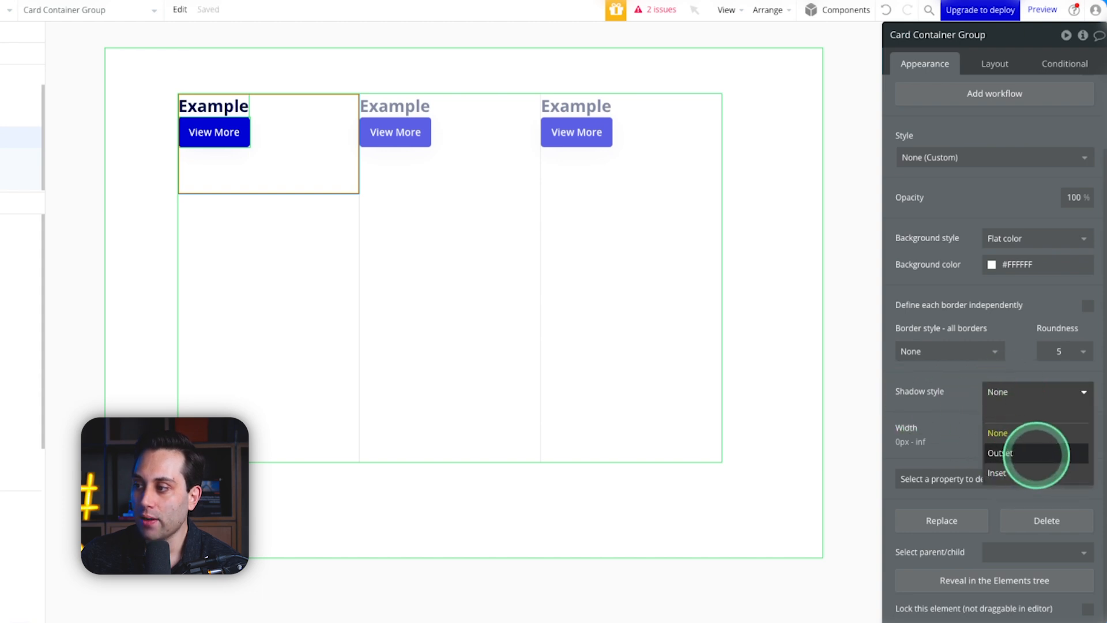
{"action": "left_click", "coordinate": [1034, 453]}
Step: Set the card shadow's horizontal and vertical offsets to 0
{"action": "left_click", "coordinate": [1010, 419]}
{"action": "key", "text": "BackSpace"}
{"action": "type", "text": "0"}
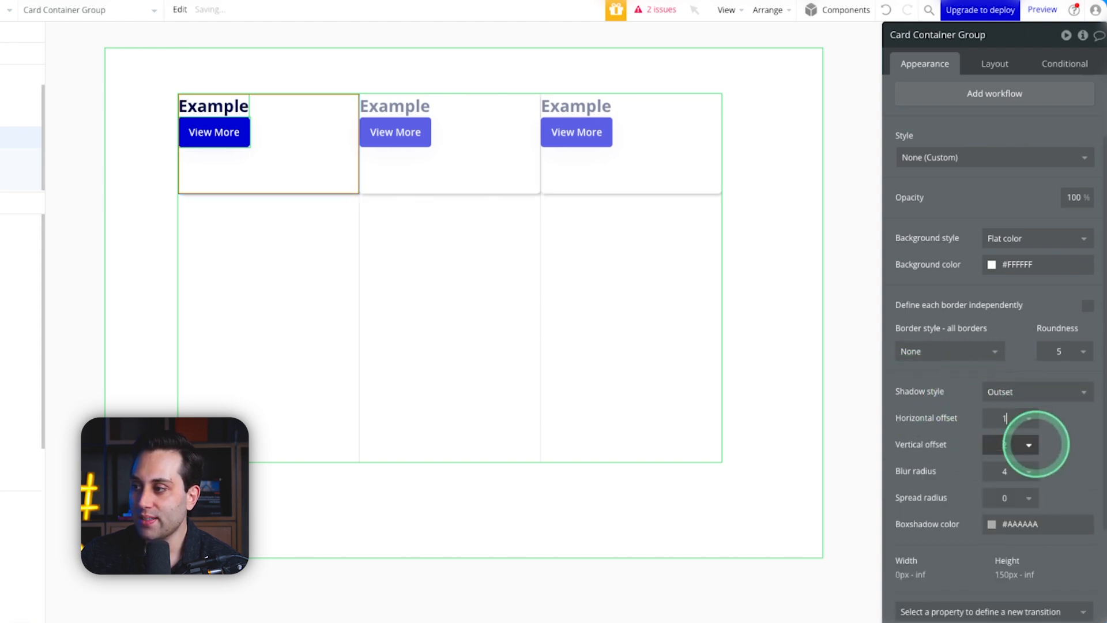
{"action": "left_click", "coordinate": [1011, 444]}
{"action": "type", "text": "0"}
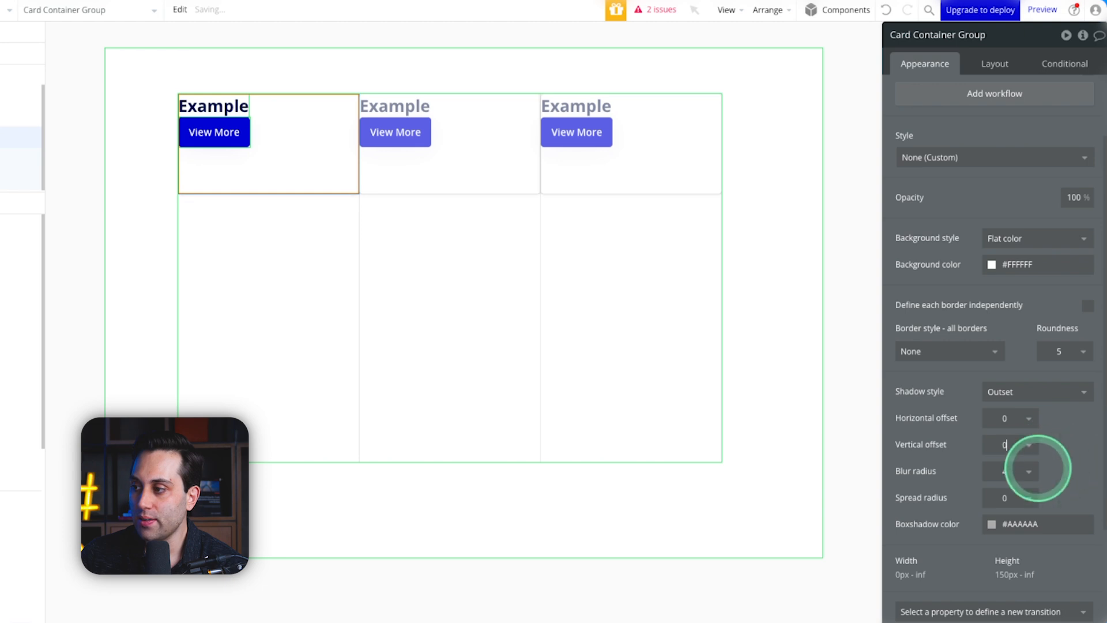
Step: Set the card shadow's blur radius to 10 and its color to light gray #B3B3B3, then deselect the card
{"action": "left_click", "coordinate": [1003, 473]}
{"action": "type", "text": "8"}
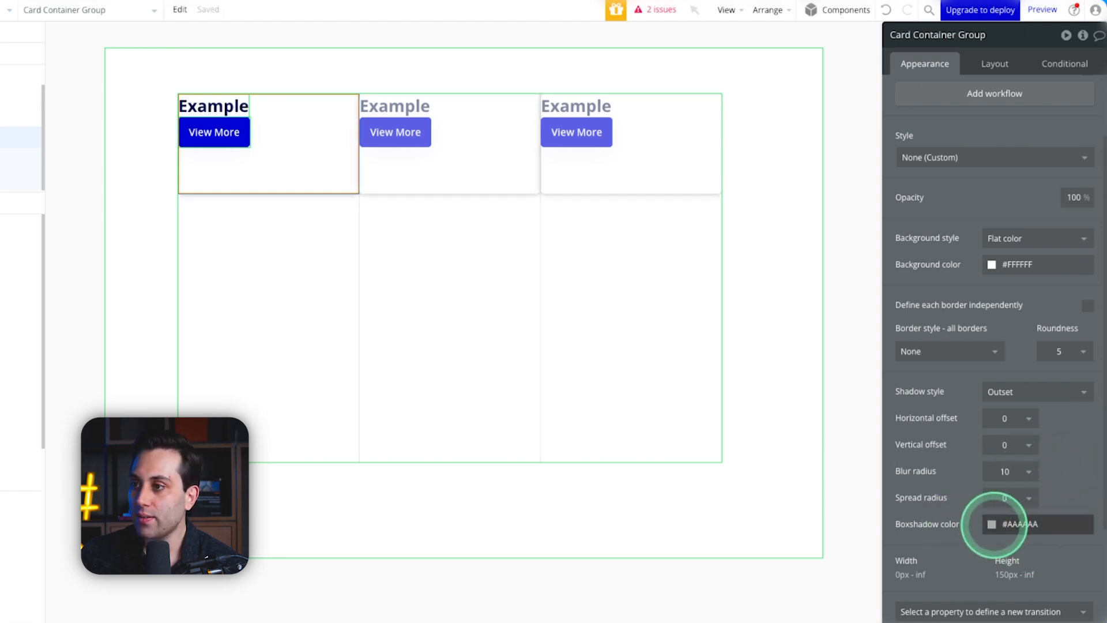
{"action": "left_click", "coordinate": [993, 525]}
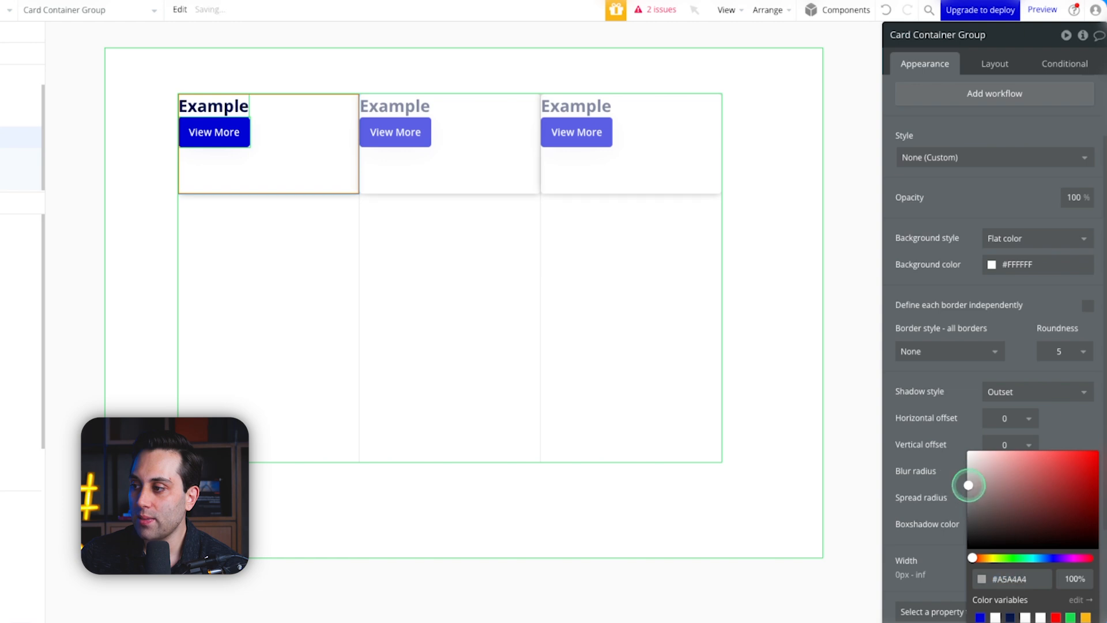
{"action": "left_click", "coordinate": [771, 309]}
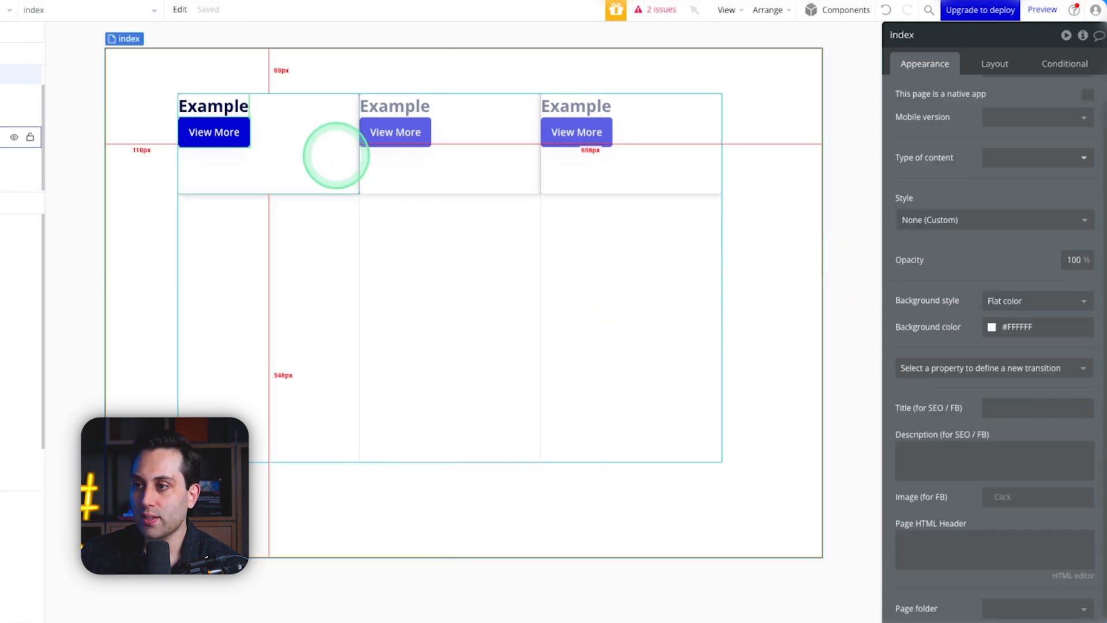
Step: Set the Card Container Group's top, bottom, left and right margins to 10 px, then deselect the card
{"action": "left_click", "coordinate": [310, 159]}
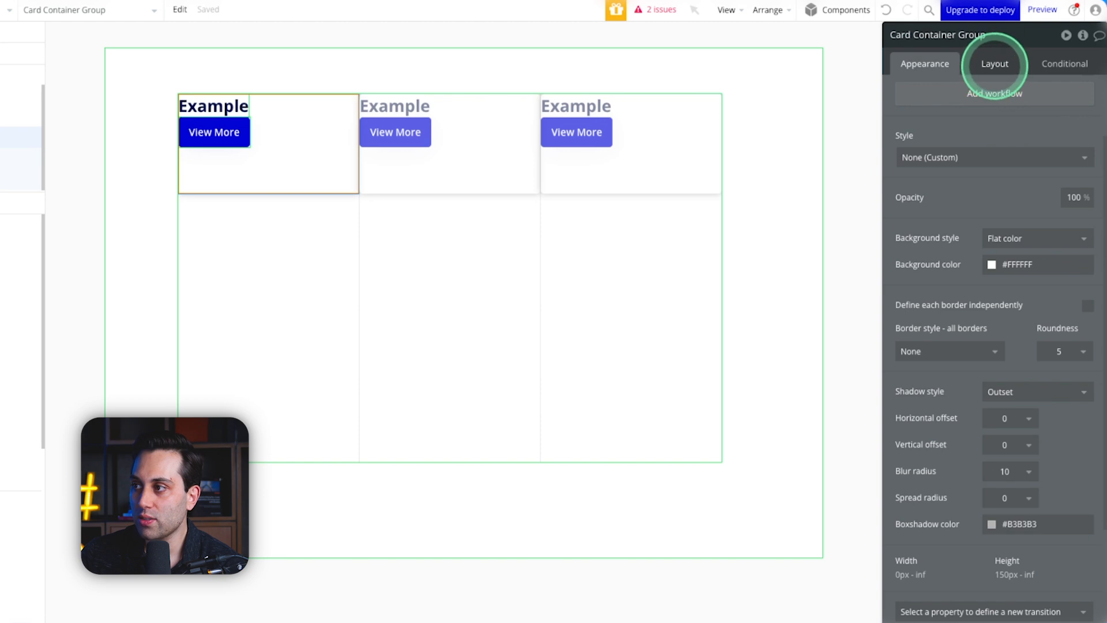
{"action": "left_click", "coordinate": [994, 63]}
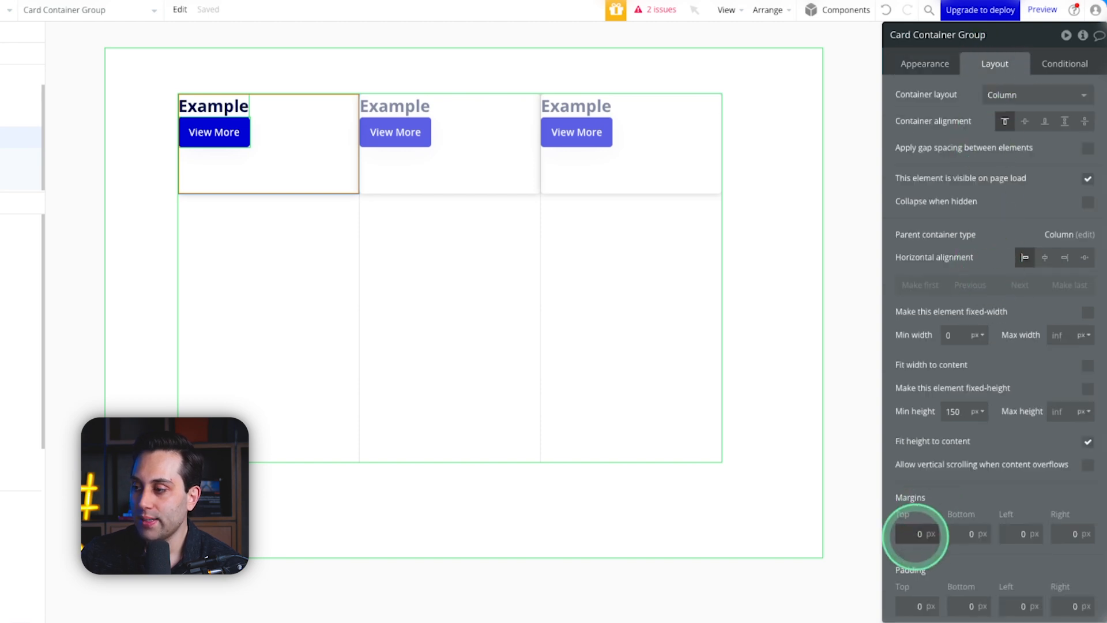
{"action": "left_click", "coordinate": [917, 534]}
{"action": "type", "text": "1"}
{"action": "key", "text": "Tab"}
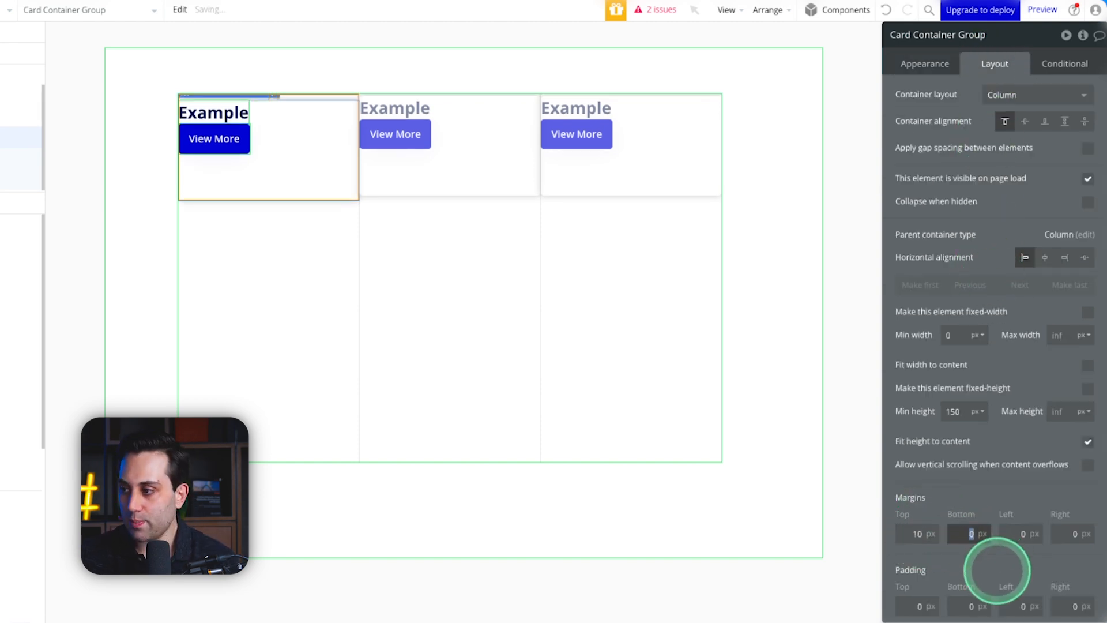
{"action": "type", "text": "1010"}
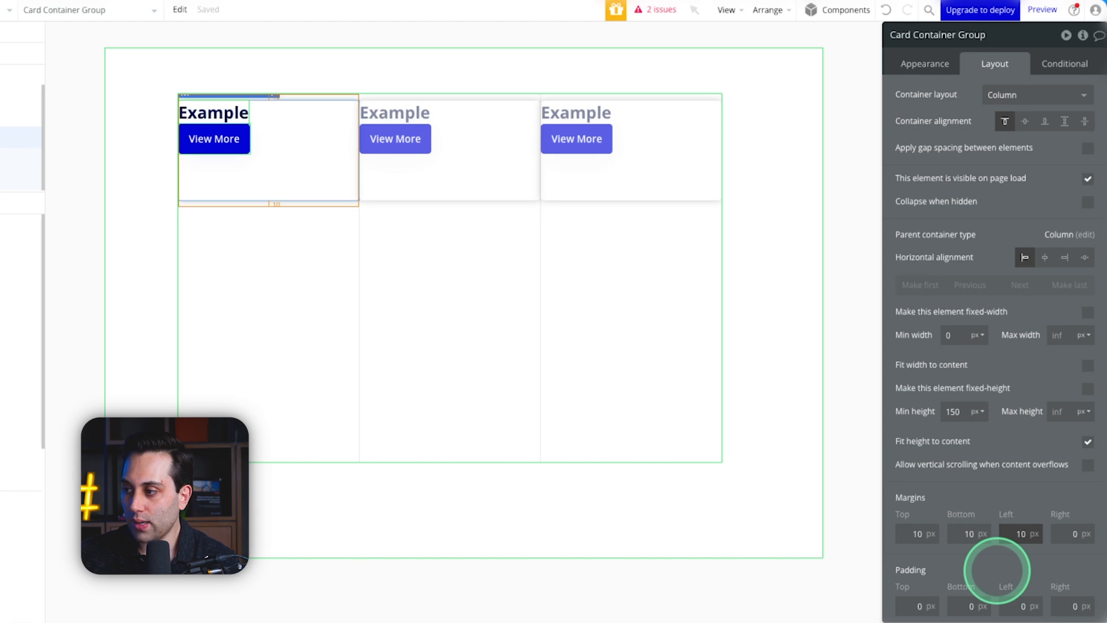
{"action": "key", "text": "Tab"}
{"action": "type", "text": "1"}
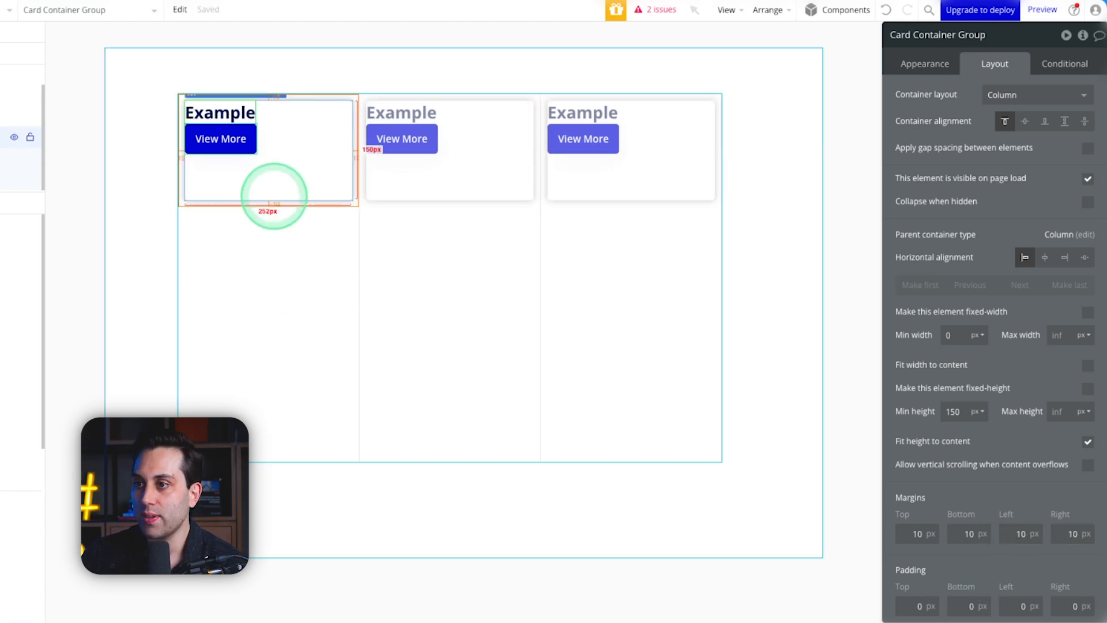
{"action": "left_click", "coordinate": [138, 264]}
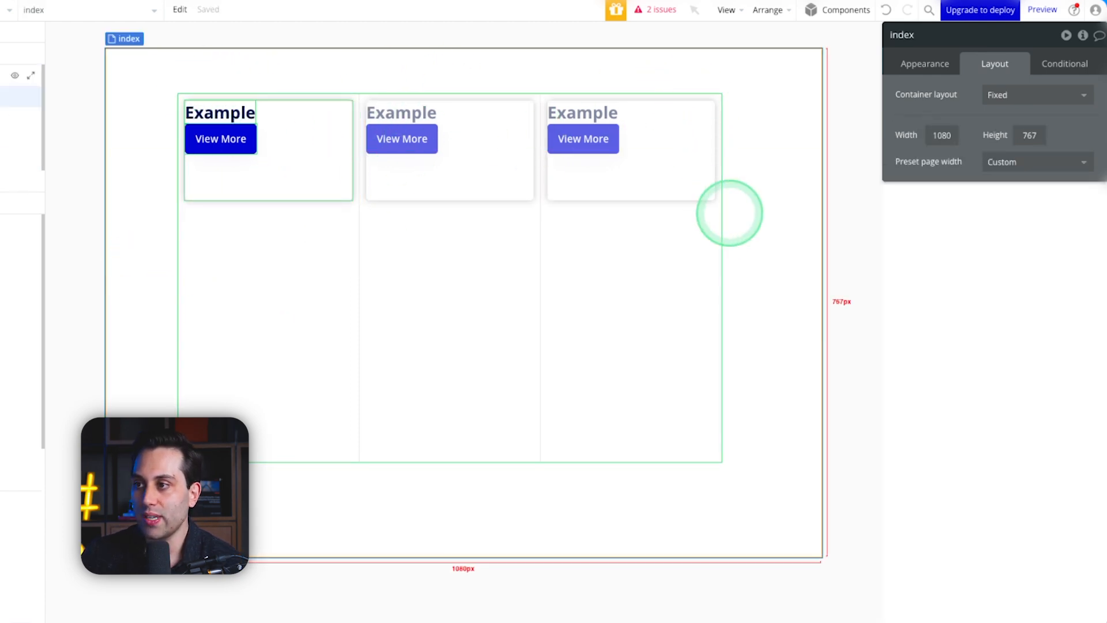
Step: Center the Card Container Group's contents vertically and set the group's horizontal alignment to stretch
{"action": "left_click", "coordinate": [264, 154]}
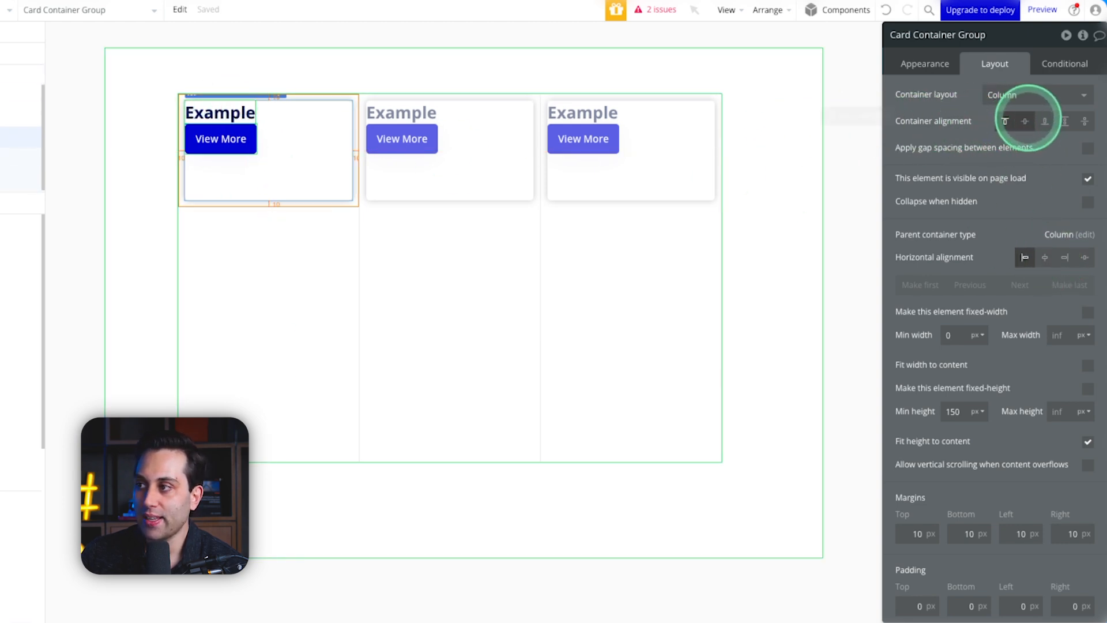
{"action": "left_click", "coordinate": [1024, 121]}
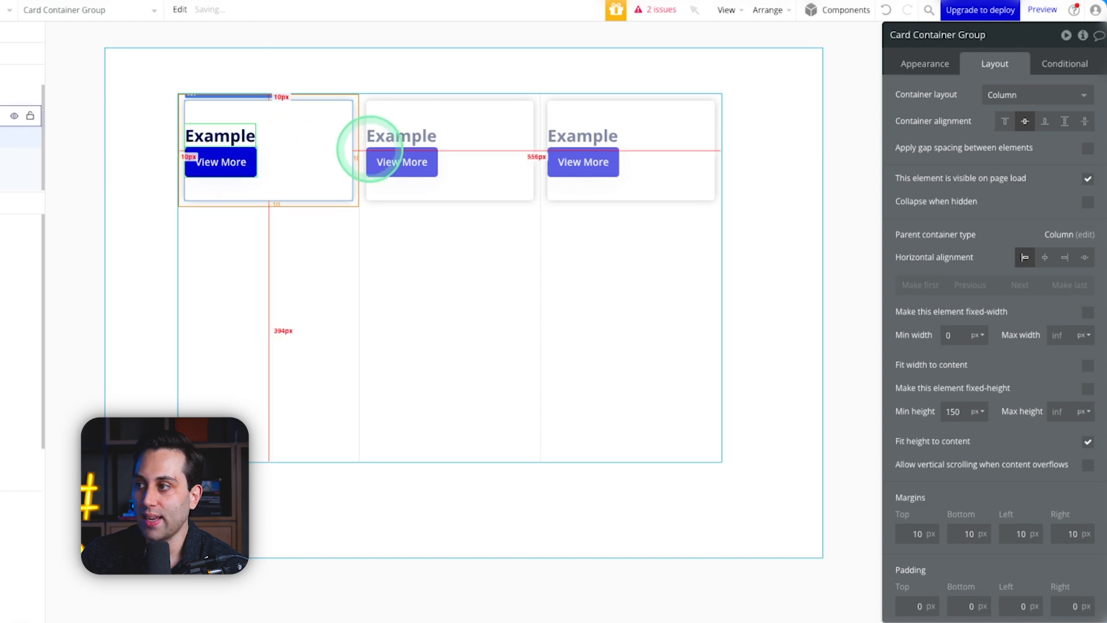
{"action": "left_click", "coordinate": [1084, 257]}
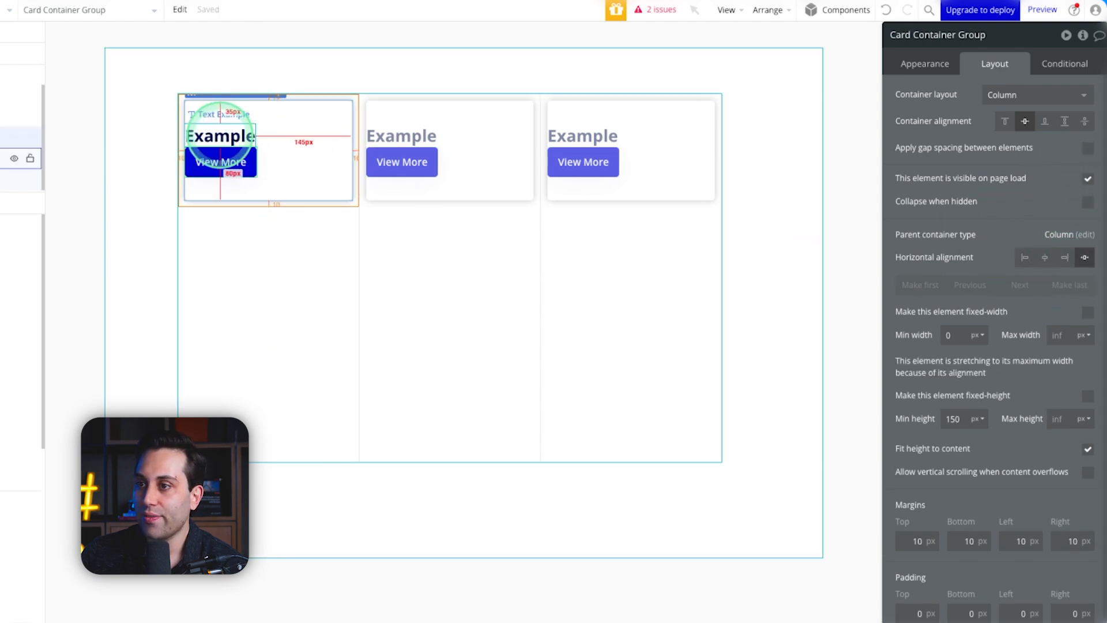
Step: Try center, right and left horizontal alignment on the Example text, ending with the stretch alignment
{"action": "left_click", "coordinate": [220, 134]}
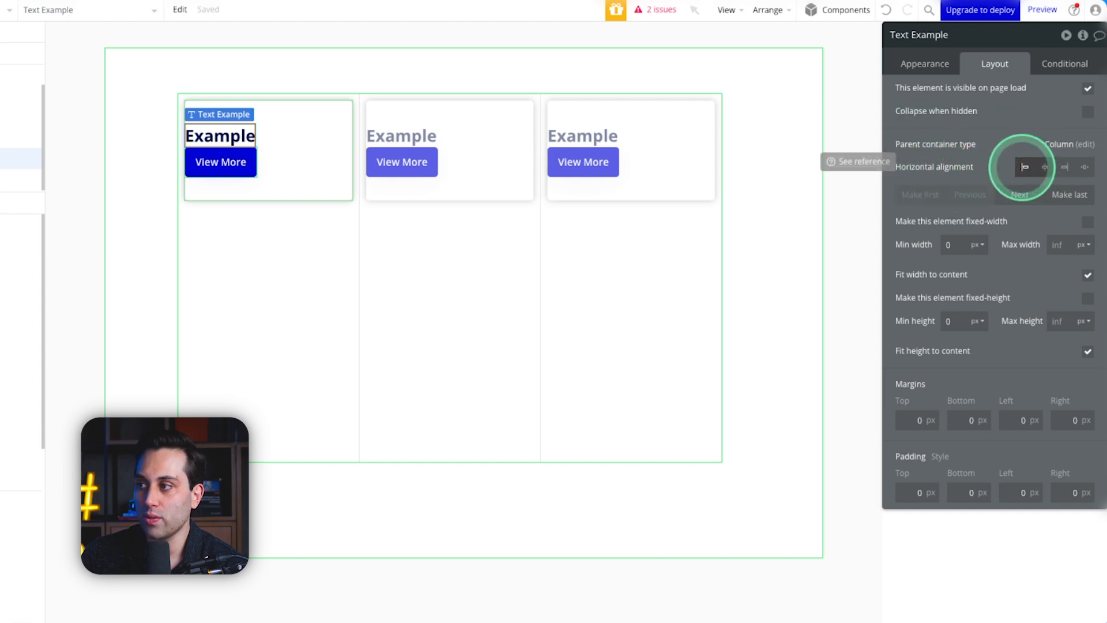
{"action": "left_click", "coordinate": [1045, 167]}
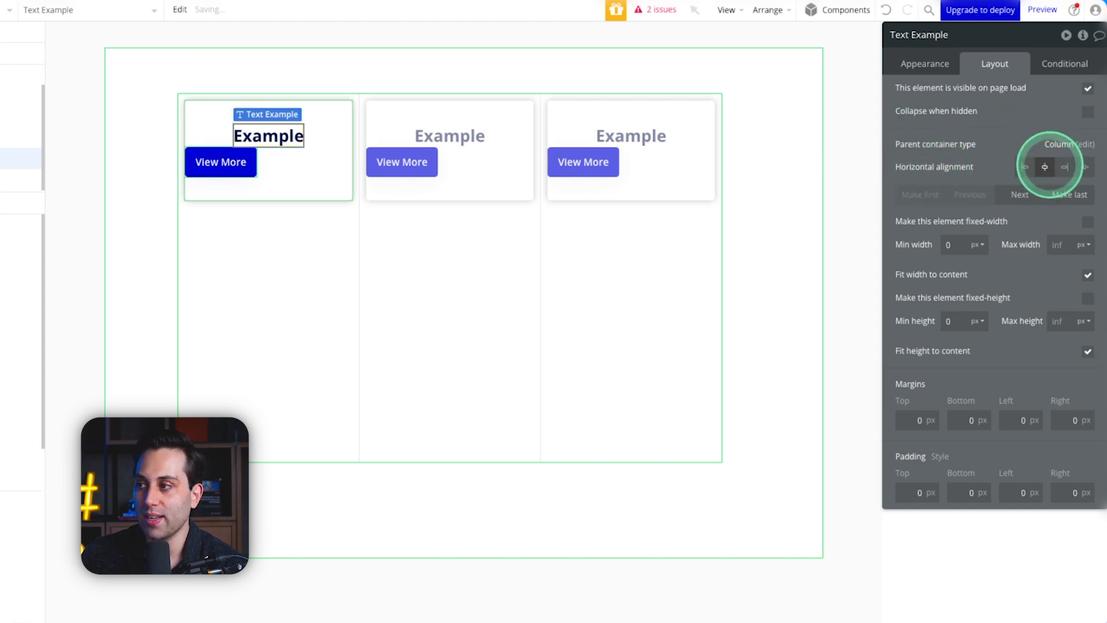
{"action": "left_click", "coordinate": [1065, 166]}
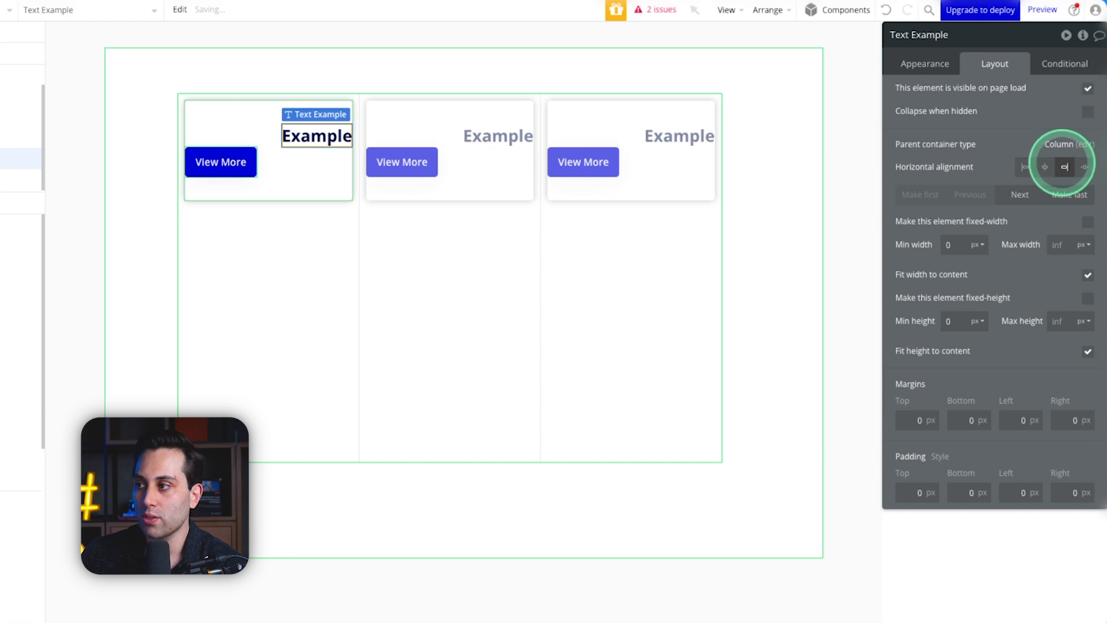
{"action": "left_click", "coordinate": [1025, 166]}
{"action": "left_click", "coordinate": [1085, 167]}
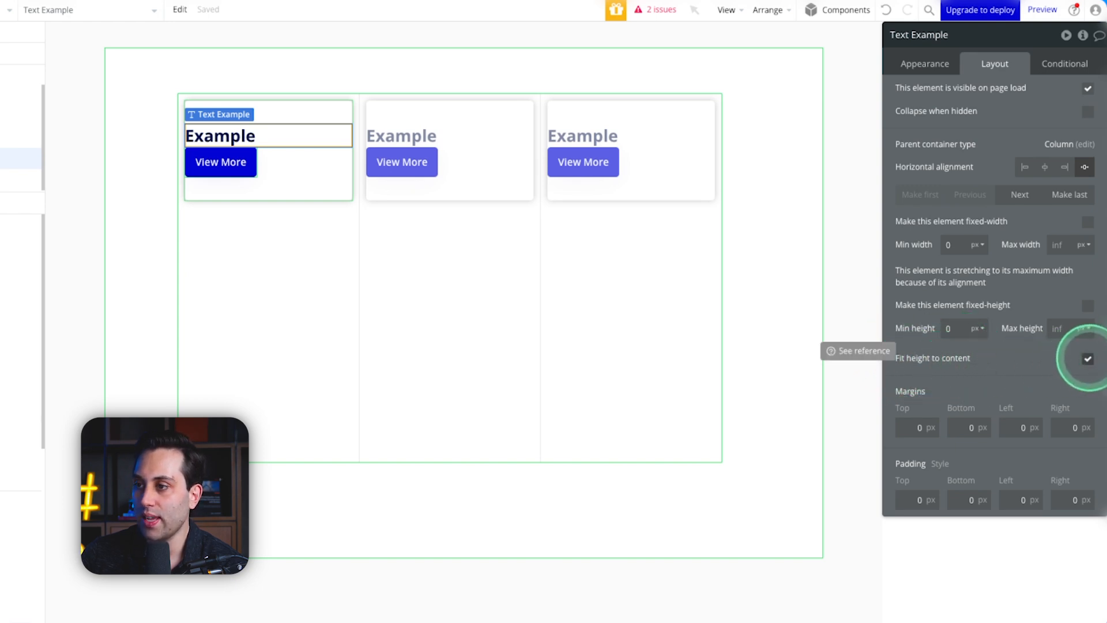
Step: Try center, right and stretch horizontal alignment on the View More button, ending with left alignment
{"action": "left_click", "coordinate": [221, 163]}
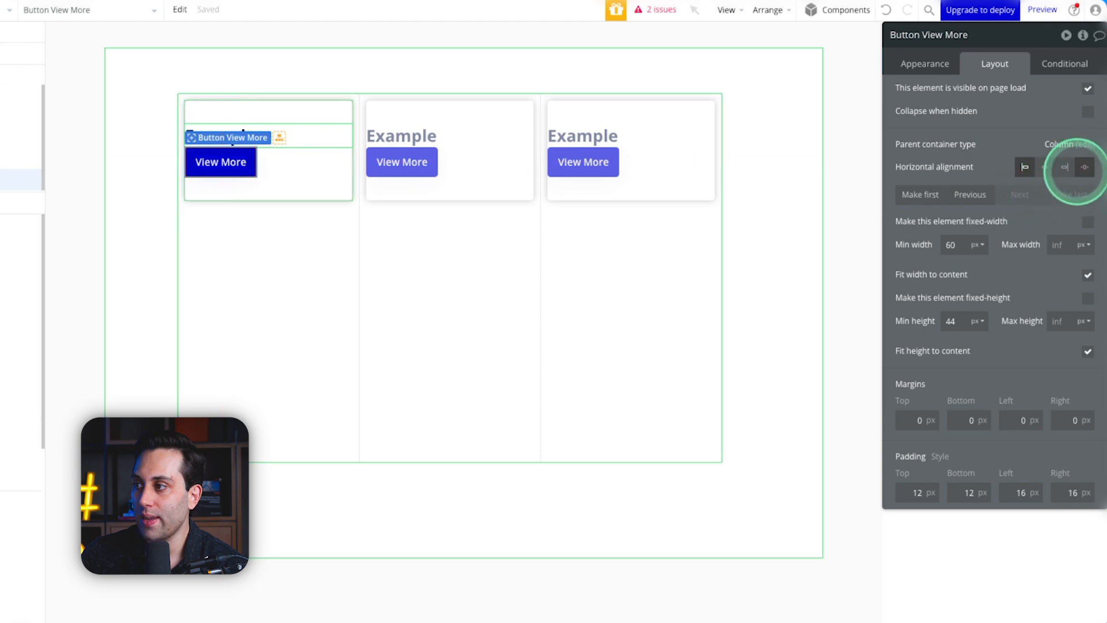
{"action": "left_click", "coordinate": [1045, 167]}
{"action": "left_click", "coordinate": [1064, 166]}
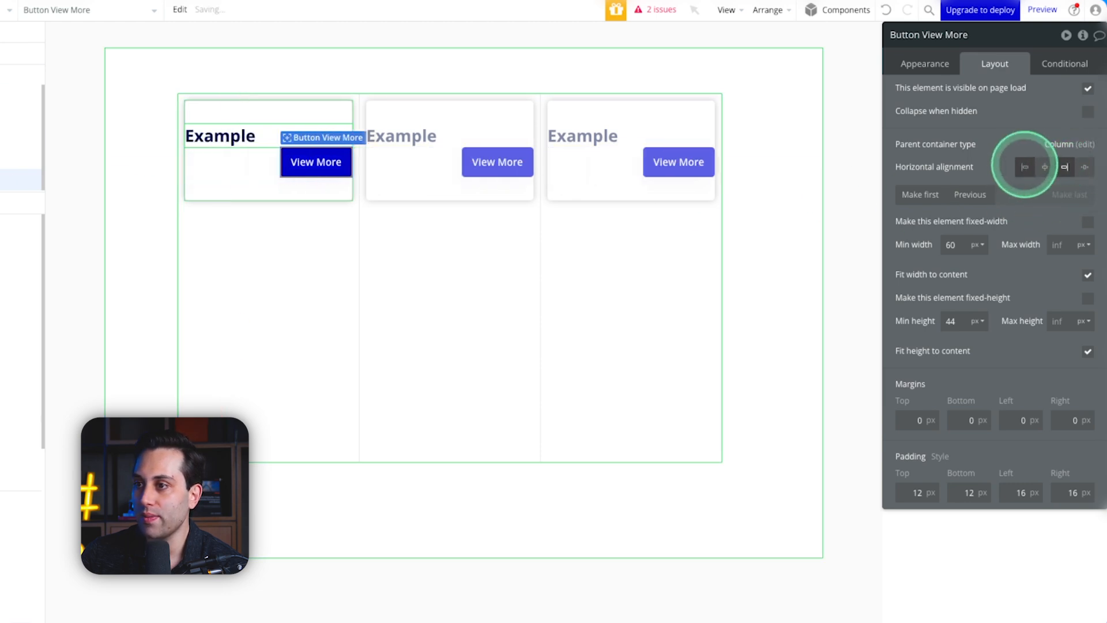
{"action": "left_click", "coordinate": [1025, 166]}
{"action": "left_click", "coordinate": [1084, 167]}
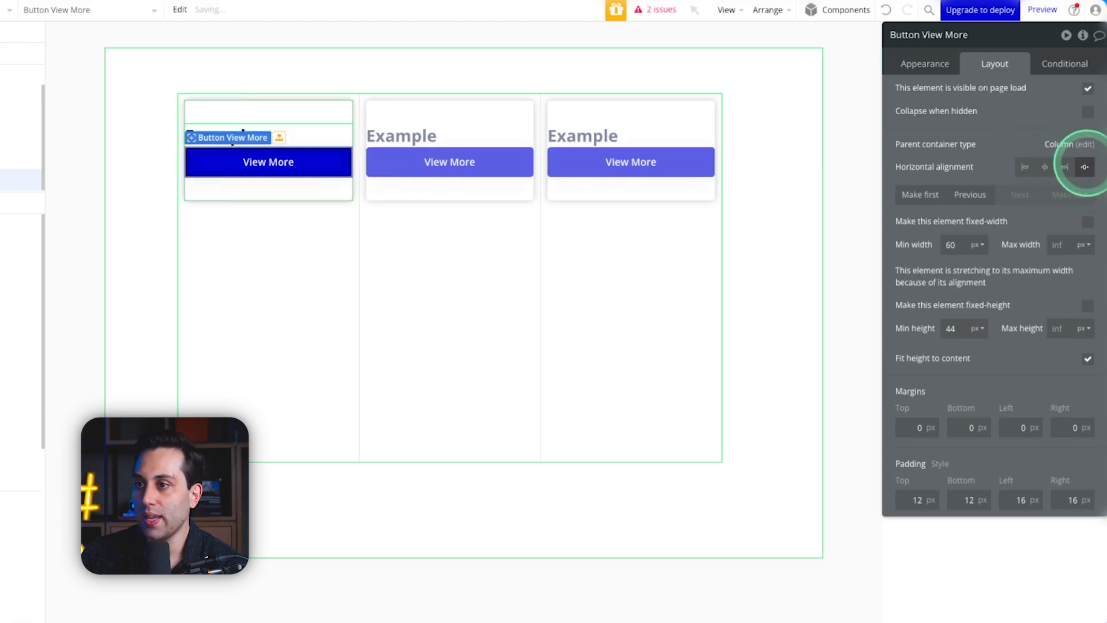
{"action": "left_click", "coordinate": [1031, 167]}
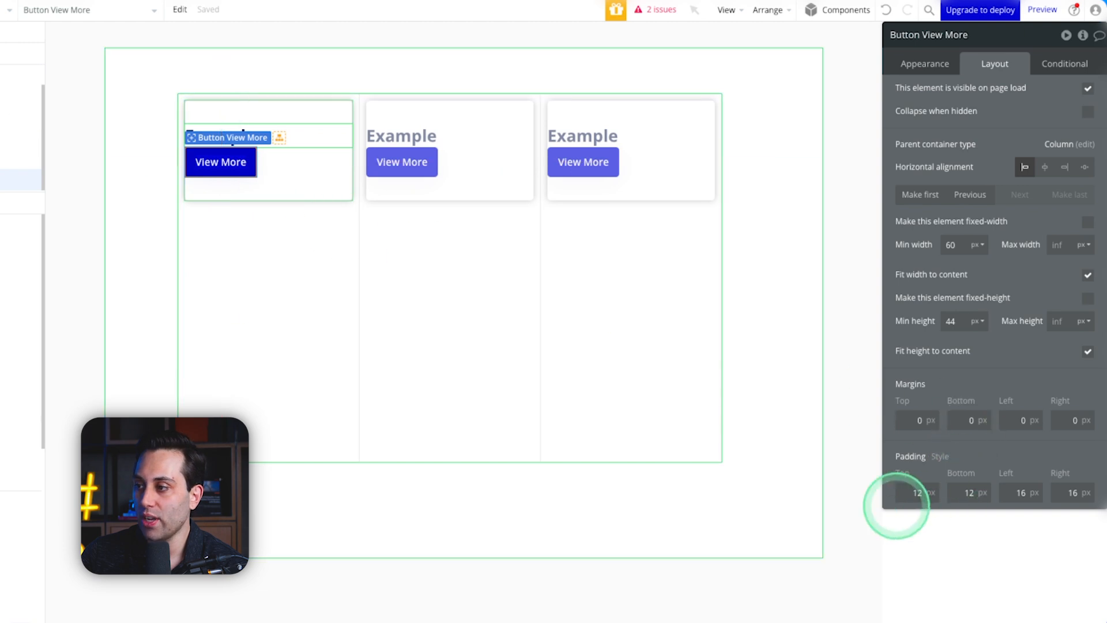
Step: Try the bottom, top, center and space-around container alignments on the Card Container Group, settling on space between
{"action": "left_click", "coordinate": [255, 196]}
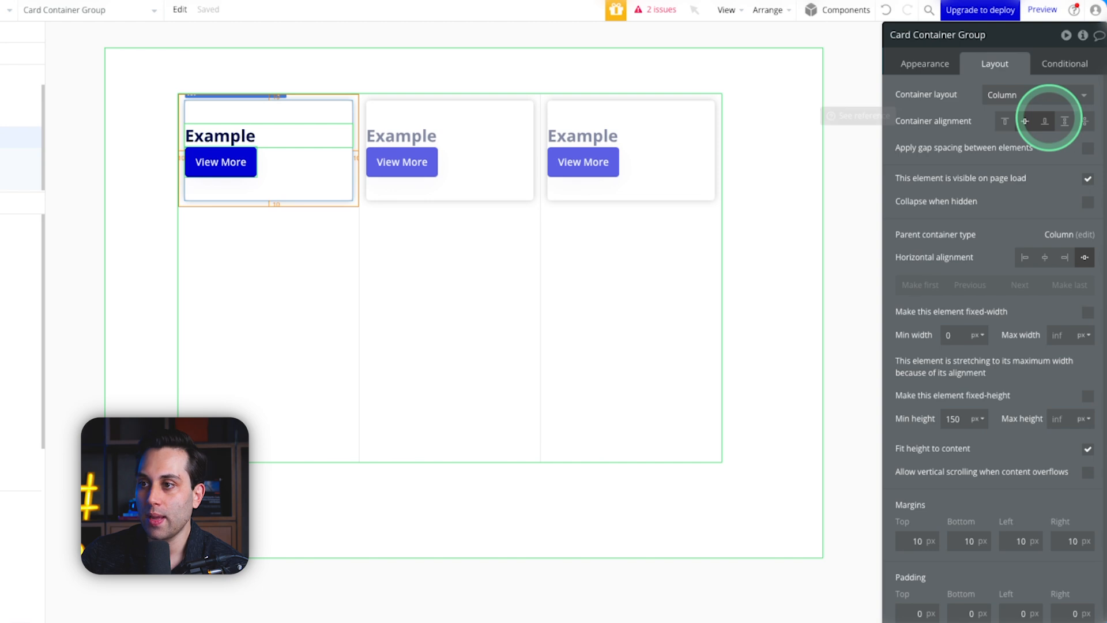
{"action": "left_click", "coordinate": [1045, 121]}
{"action": "left_click", "coordinate": [1005, 121]}
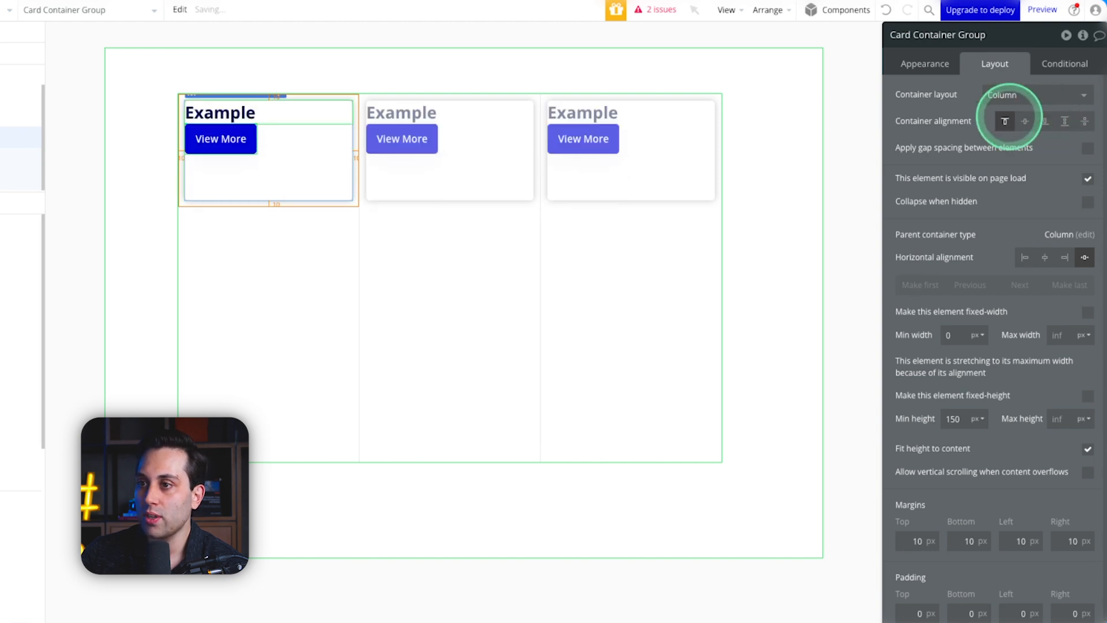
{"action": "left_click", "coordinate": [1025, 121]}
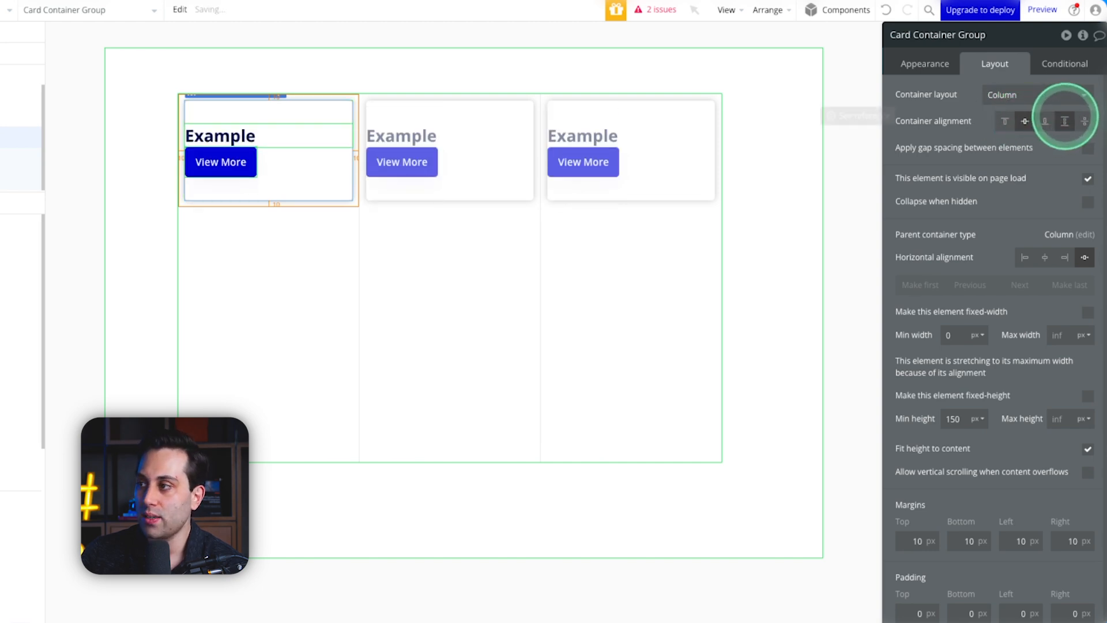
{"action": "left_click", "coordinate": [1065, 121]}
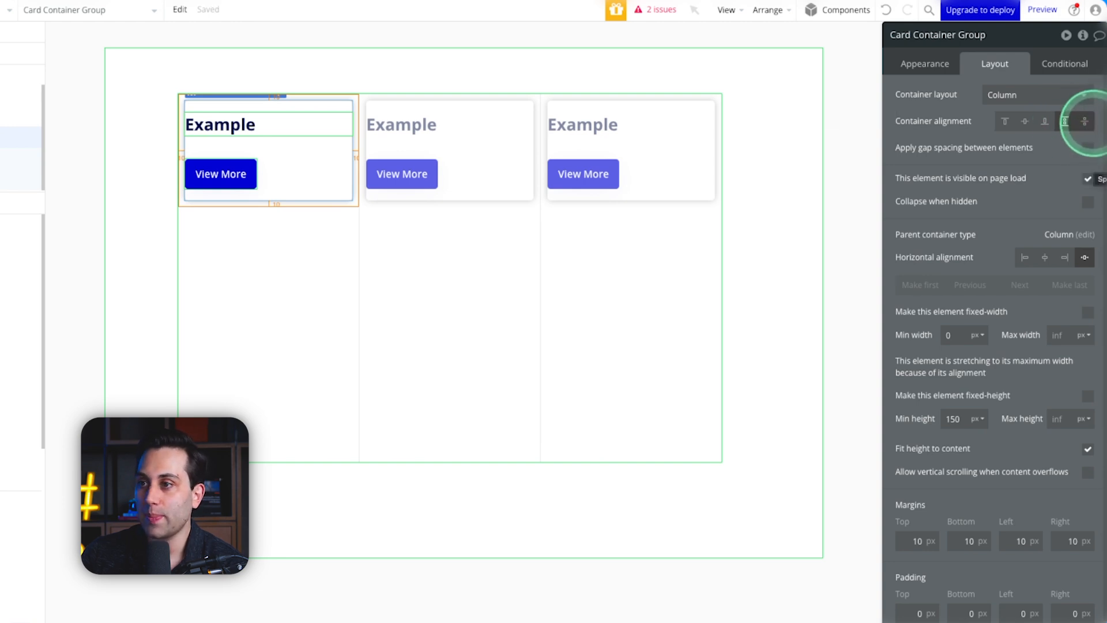
{"action": "left_click", "coordinate": [1084, 121]}
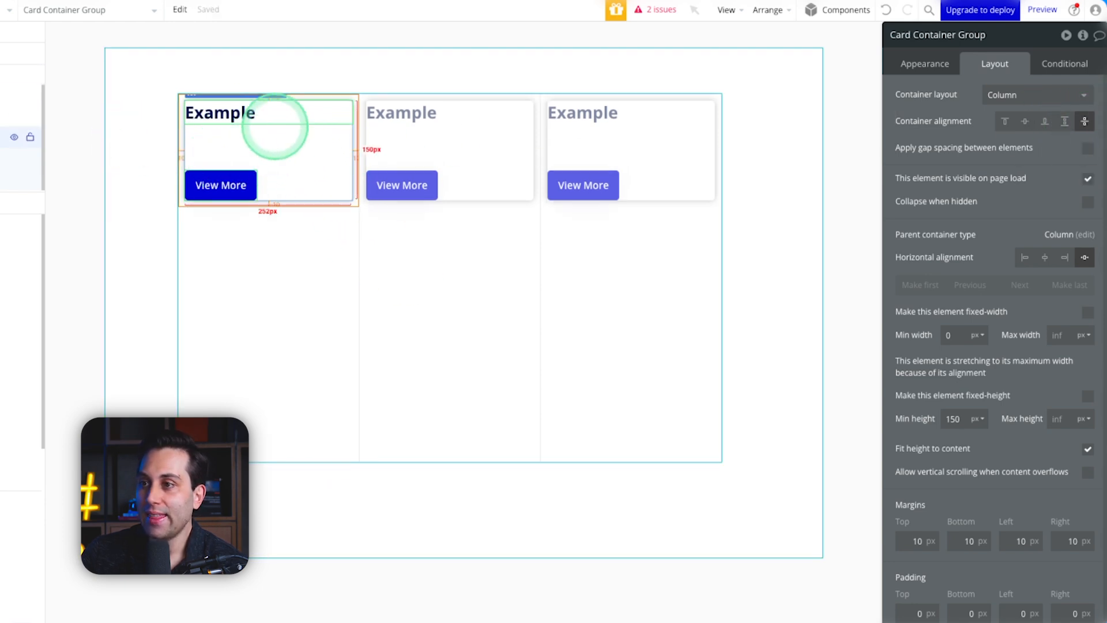
{"action": "left_click", "coordinate": [115, 182]}
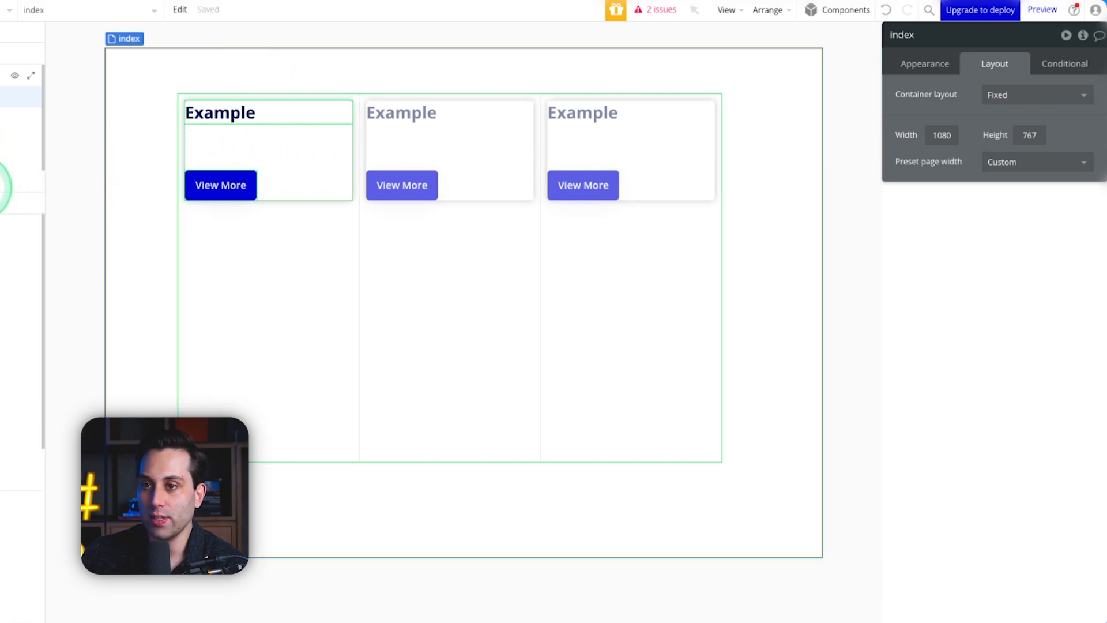
Step: Set the Card Container Group's padding to 10 px on all four sides and deselect the card
{"action": "left_click", "coordinate": [3, 160]}
{"action": "scroll", "coordinate": [927, 527], "scroll_direction": "down", "scroll_amount": 1}
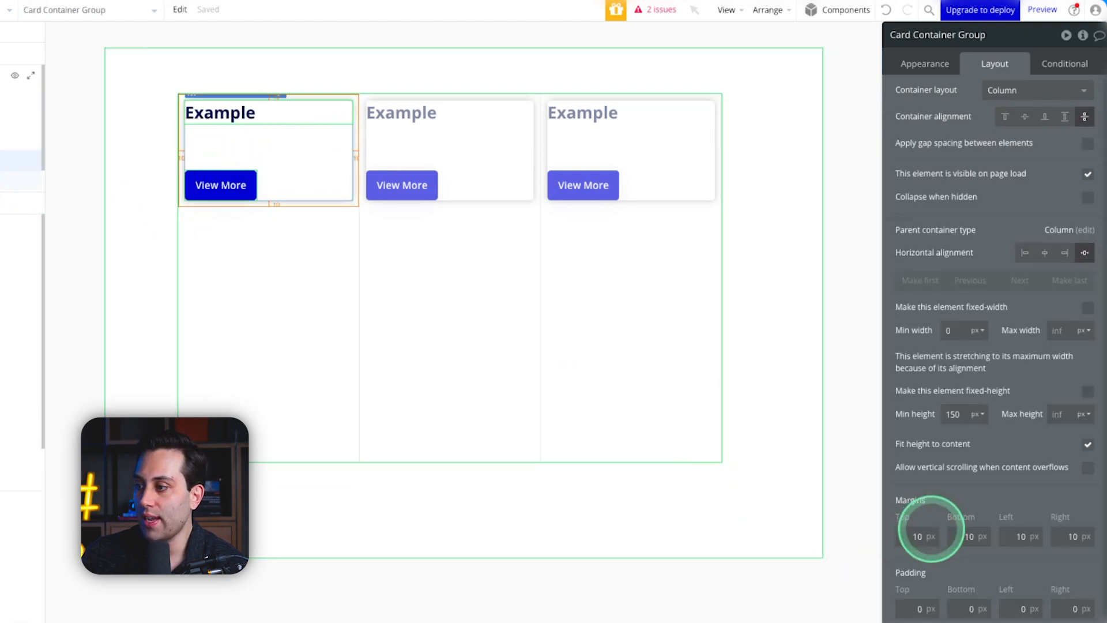
{"action": "left_click", "coordinate": [941, 608]}
{"action": "type", "text": "10"}
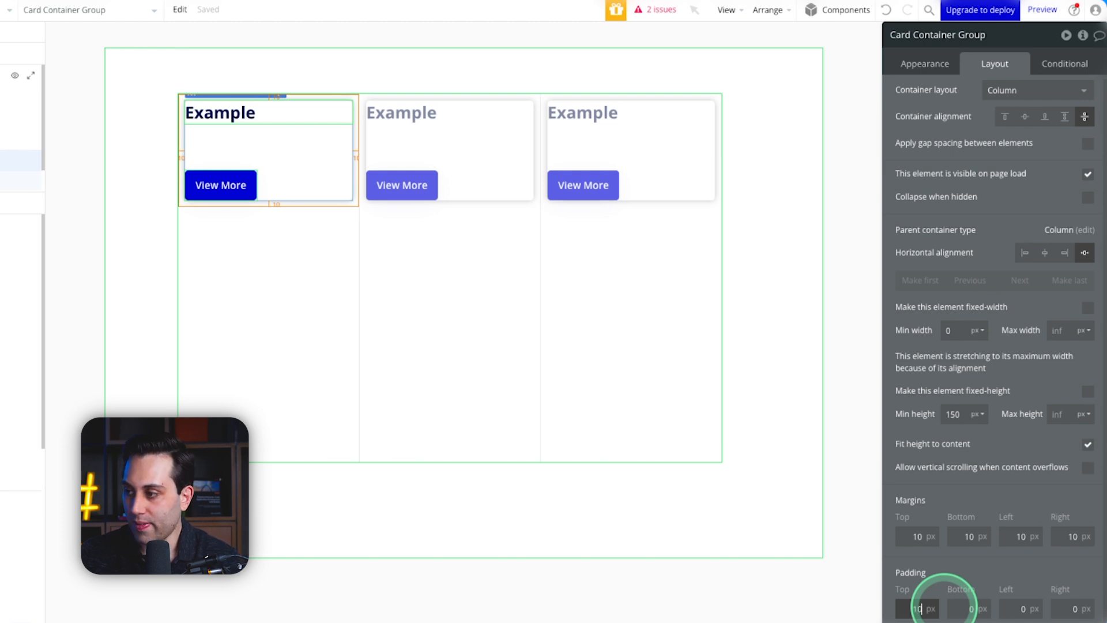
{"action": "key", "text": "Tab"}
{"action": "type", "text": "10"}
{"action": "key", "text": "Tab"}
{"action": "type", "text": "10"}
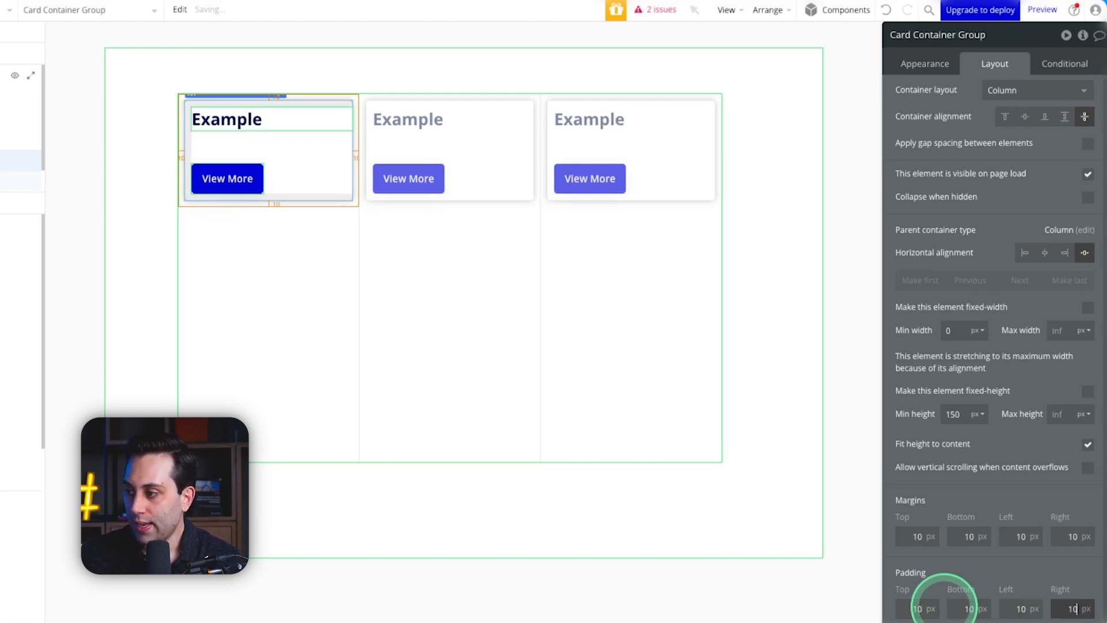
{"action": "left_click", "coordinate": [124, 275]}
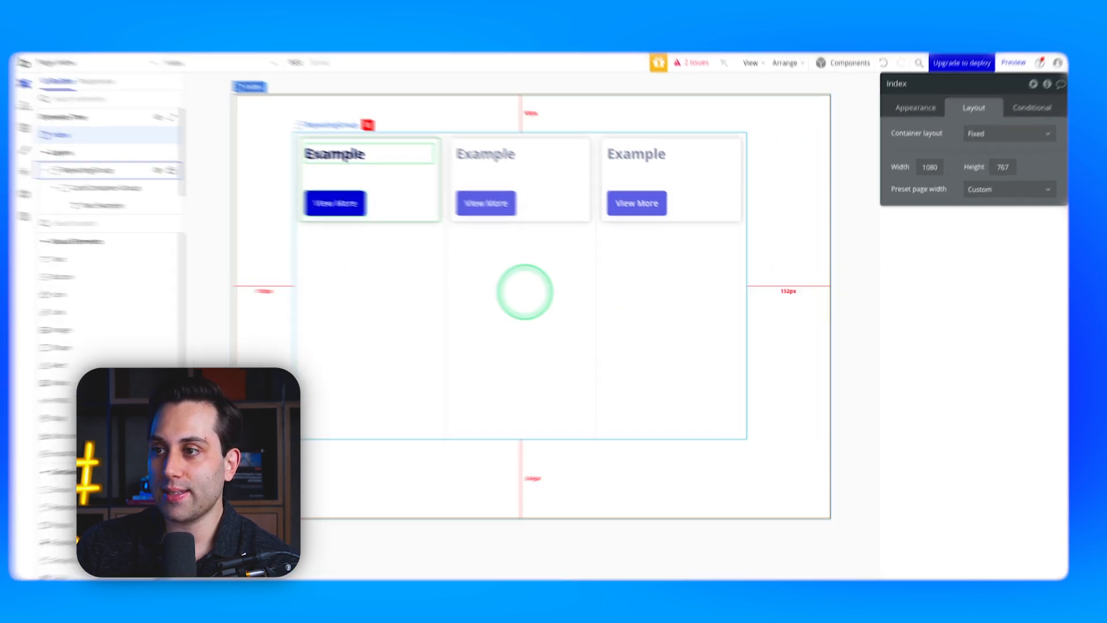
Step: Enlarge the repeating group vertically to about 50 px from the page's top edge and 21 px from its bottom edge
{"action": "left_click", "coordinate": [512, 272]}
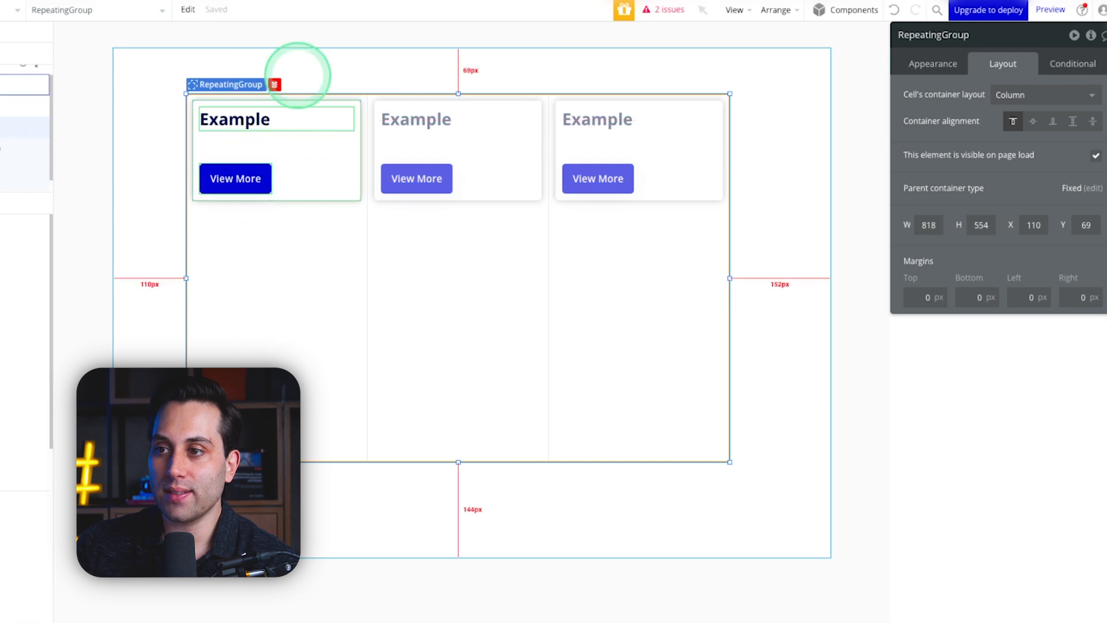
{"action": "left_click", "coordinate": [800, 281]}
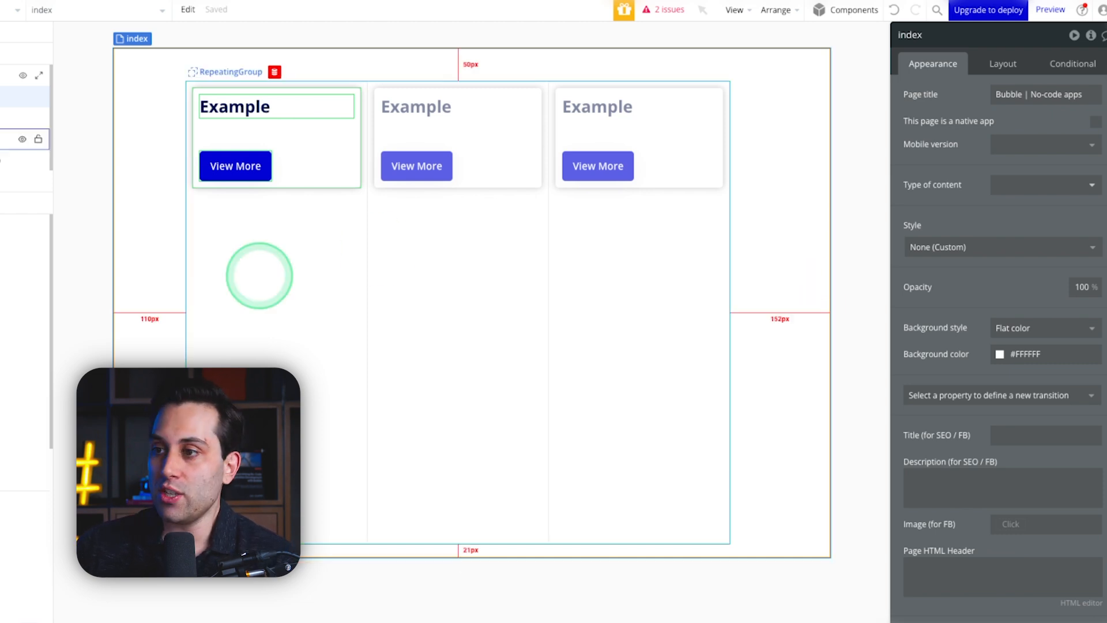
Step: Set the repeating group to 1 column and 4 rows, then deselect it
{"action": "left_click", "coordinate": [436, 253]}
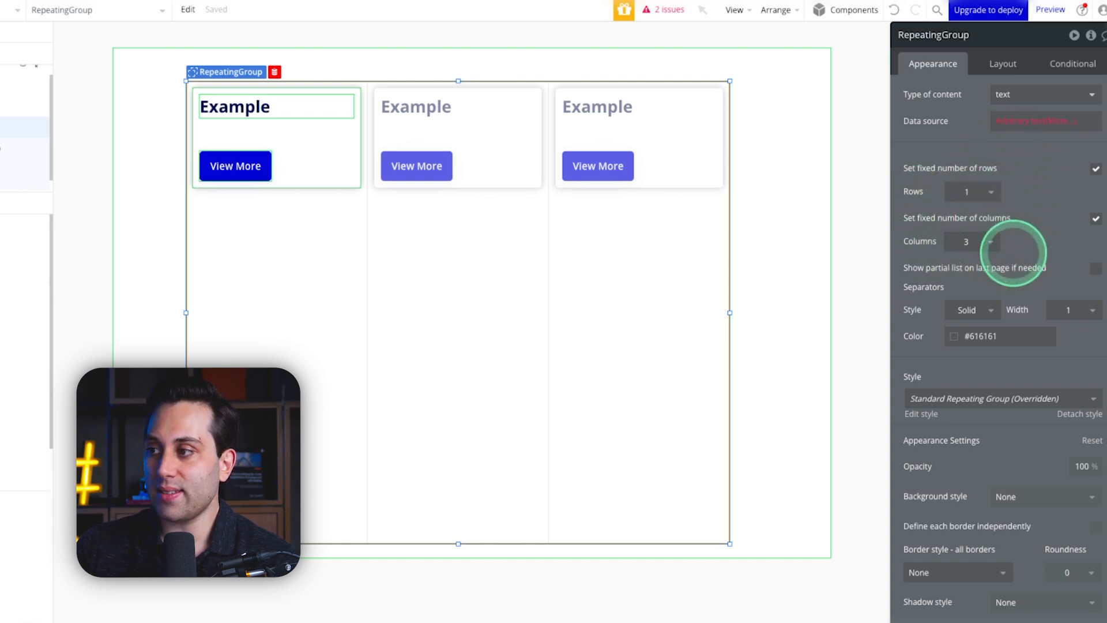
{"action": "left_click", "coordinate": [991, 242]}
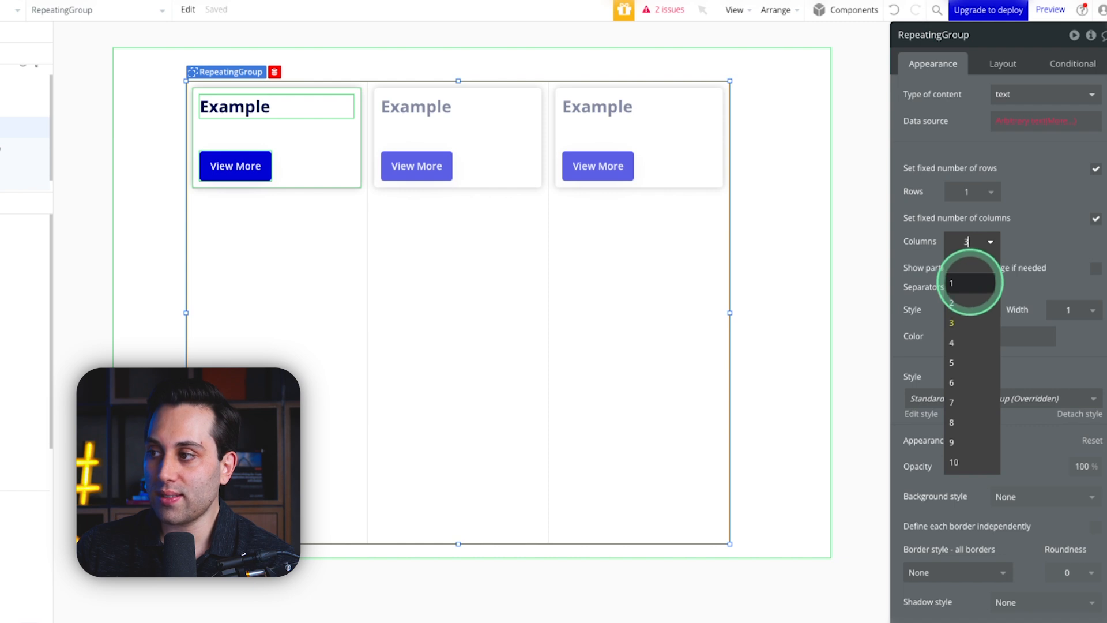
{"action": "left_click", "coordinate": [969, 283]}
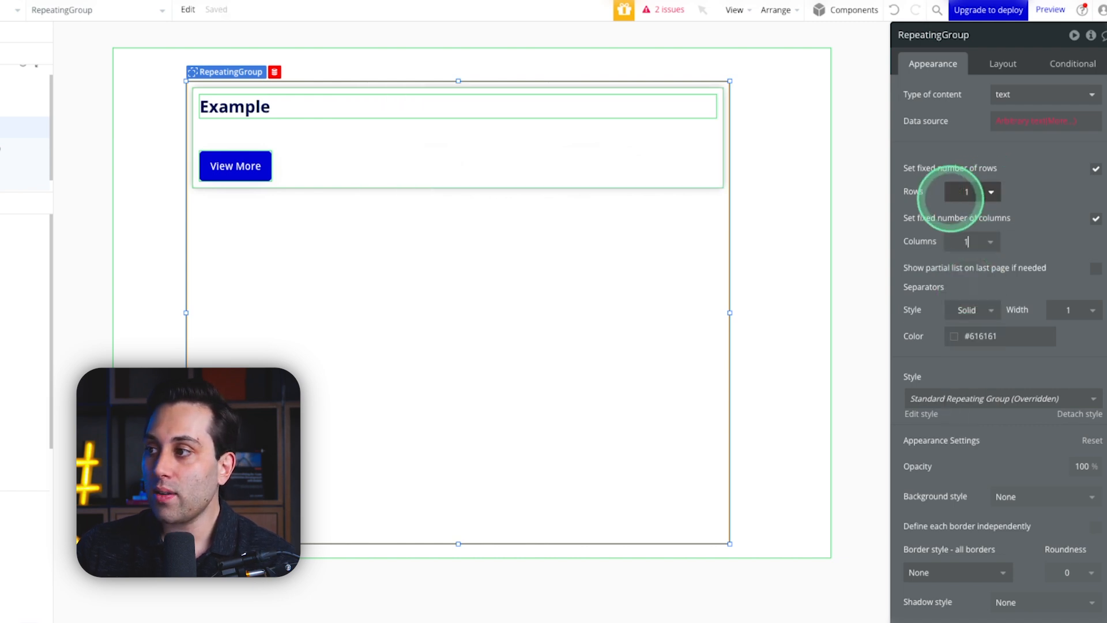
{"action": "left_click", "coordinate": [990, 191]}
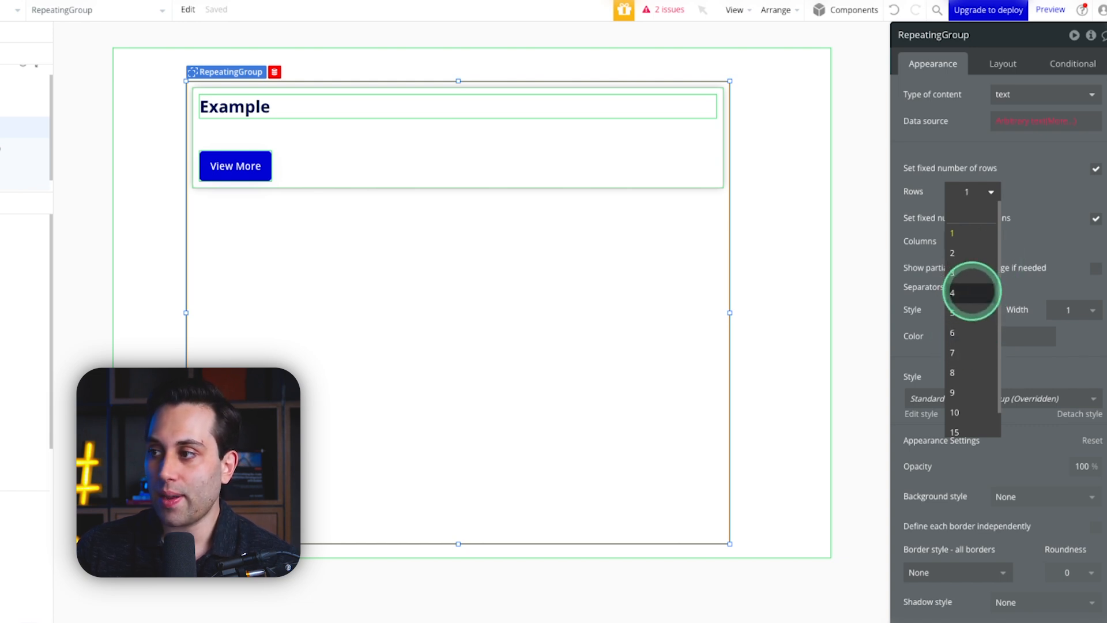
{"action": "left_click", "coordinate": [972, 292]}
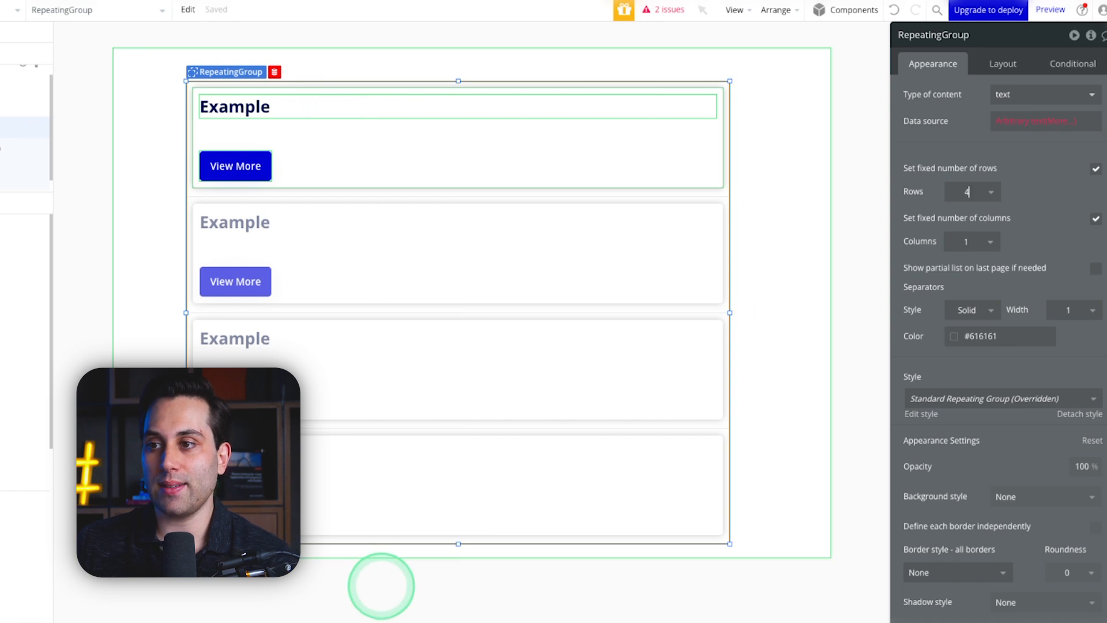
{"action": "left_click", "coordinate": [792, 179]}
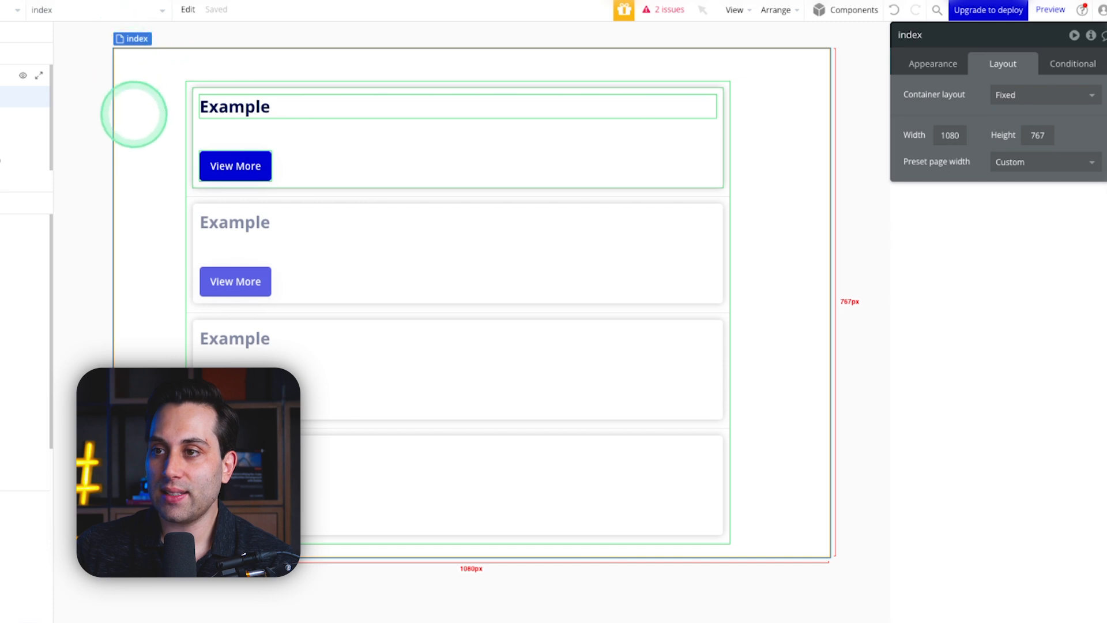
Step: Set the index page's container layout to Column and center the repeating group horizontally on the page
{"action": "left_click", "coordinate": [1013, 95]}
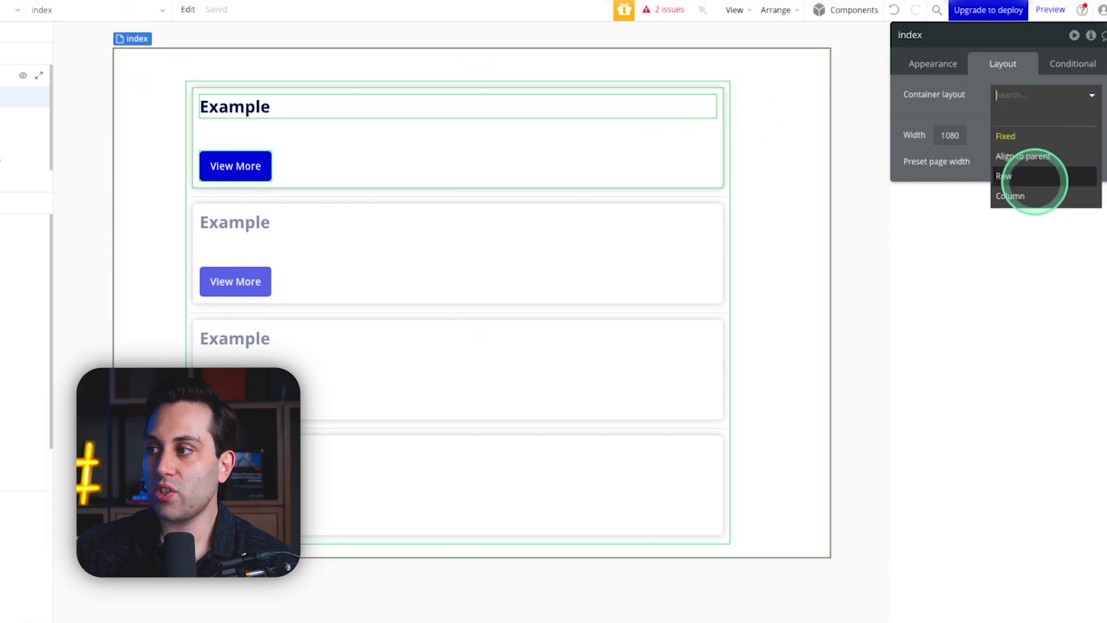
{"action": "left_click", "coordinate": [1019, 194]}
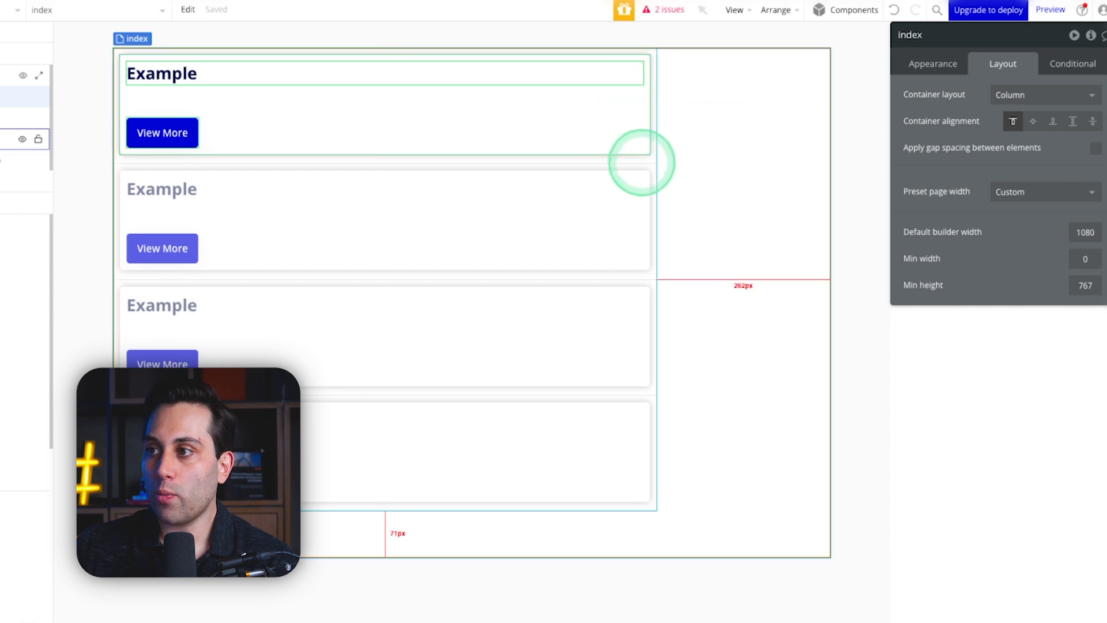
{"action": "left_click", "coordinate": [634, 166]}
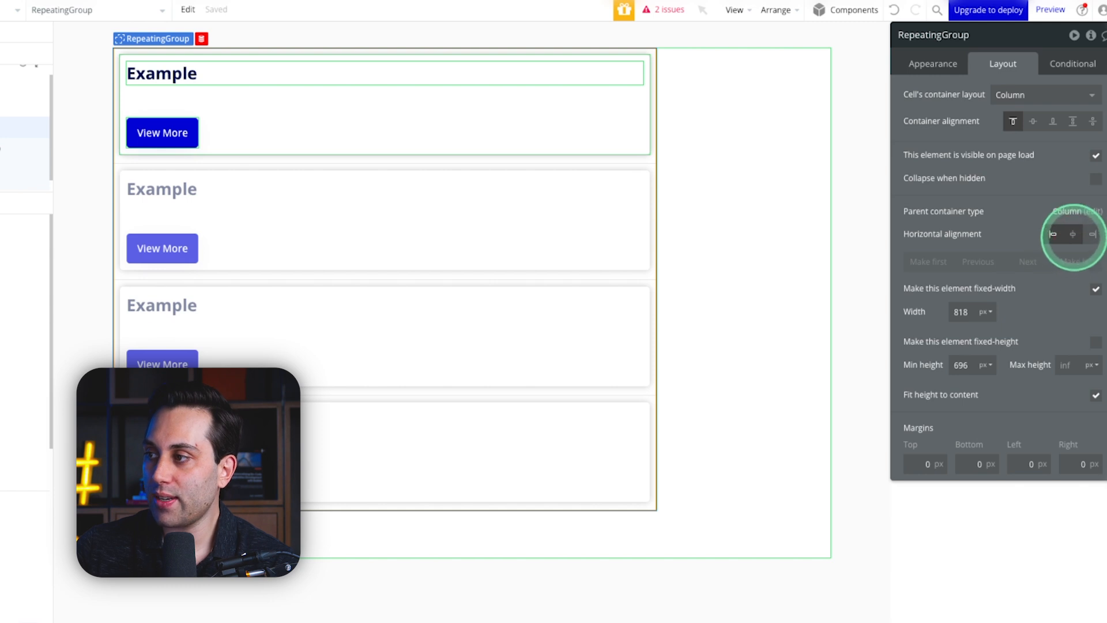
{"action": "left_click", "coordinate": [1072, 233]}
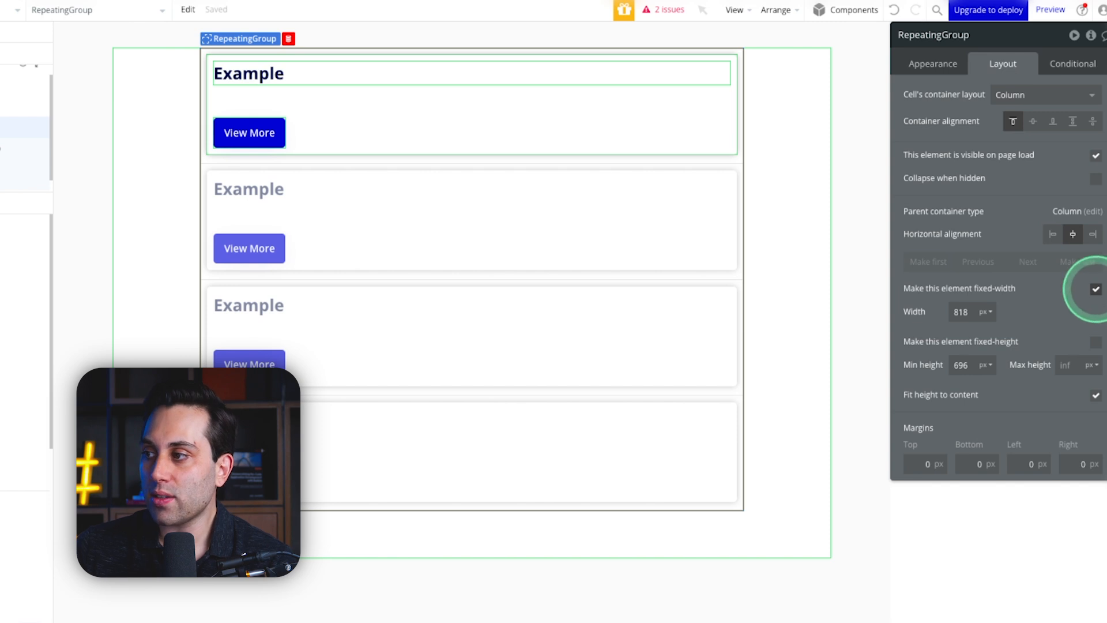
Step: Turn off fixed width, fit width to content and fit height to content for the repeating group, and deselect it
{"action": "left_click", "coordinate": [1095, 289]}
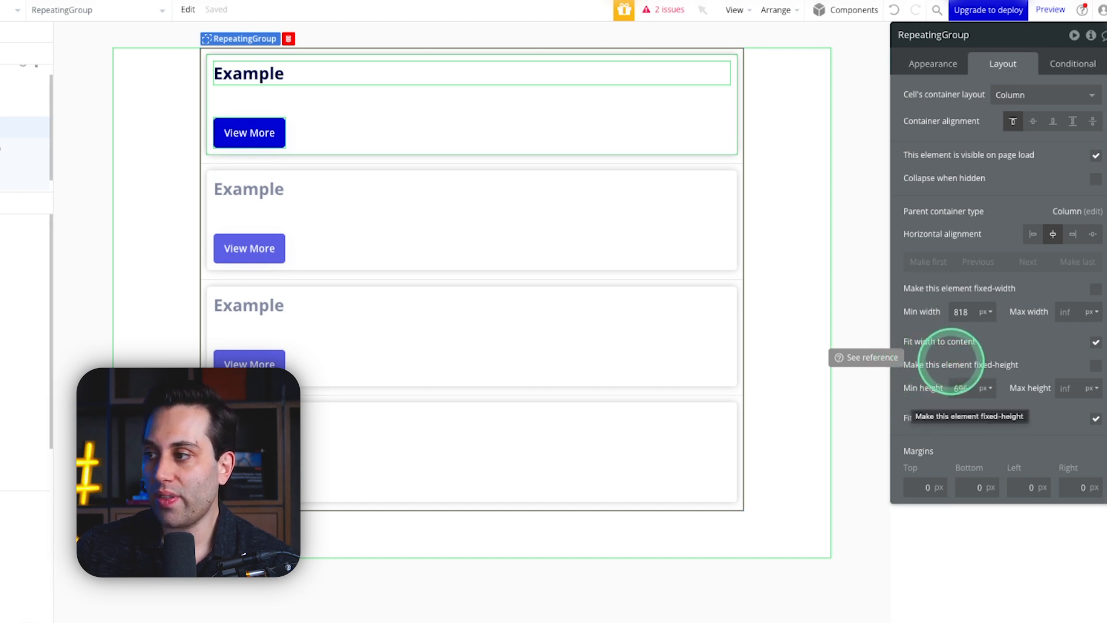
{"action": "left_click", "coordinate": [1095, 342]}
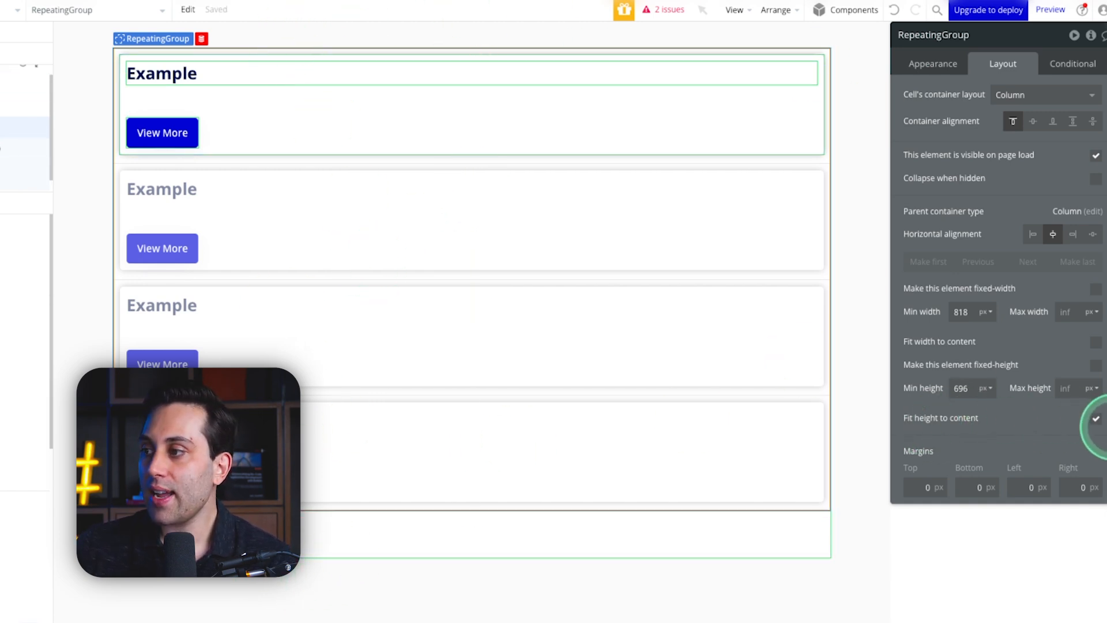
{"action": "left_click", "coordinate": [1095, 418]}
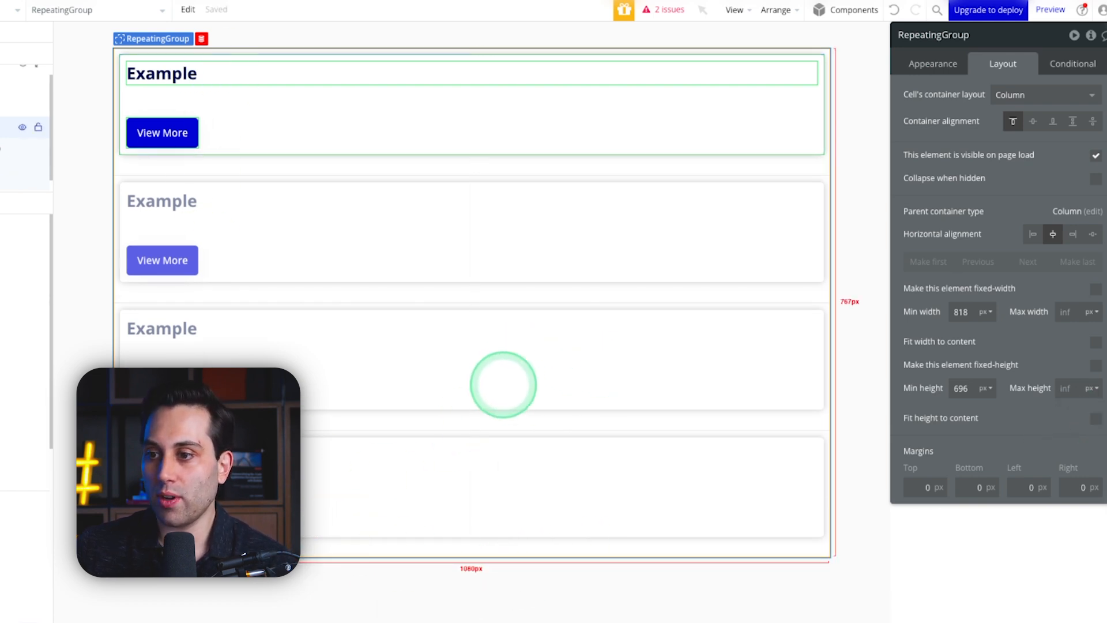
{"action": "left_click", "coordinate": [851, 248]}
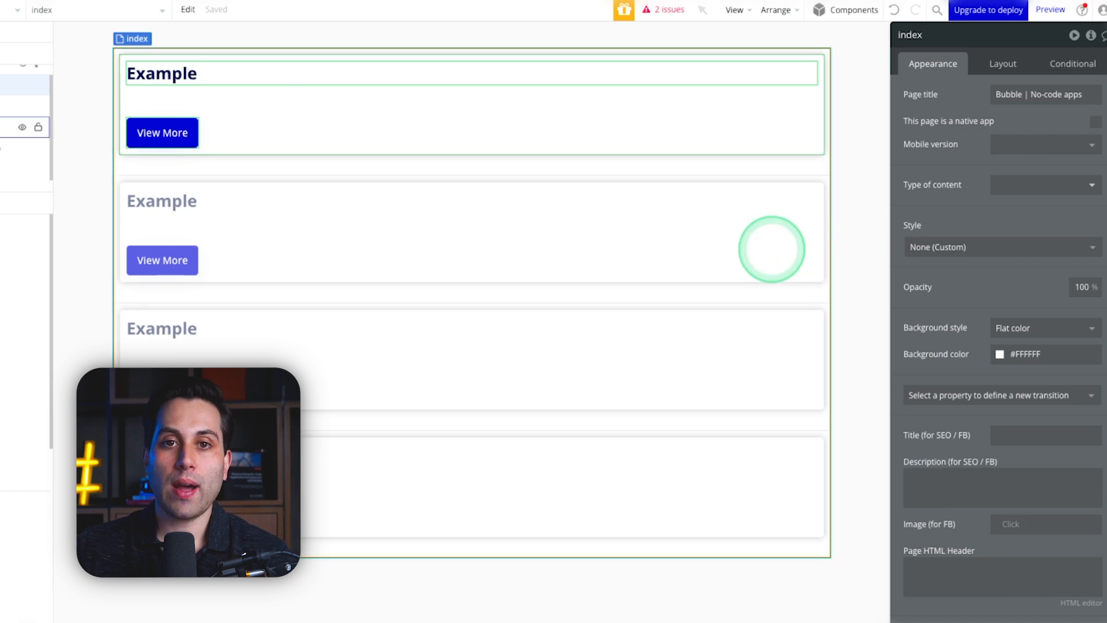
Step: Set the repeating group's min height to 400 px in its layout settings
{"action": "left_click", "coordinate": [431, 267]}
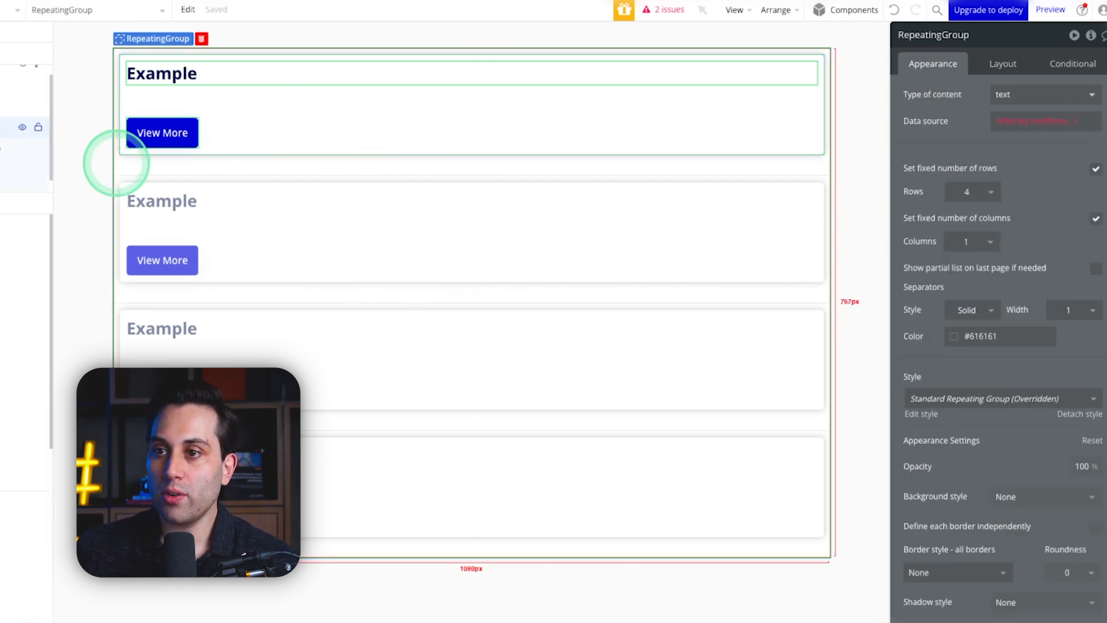
{"action": "left_click", "coordinate": [5, 149]}
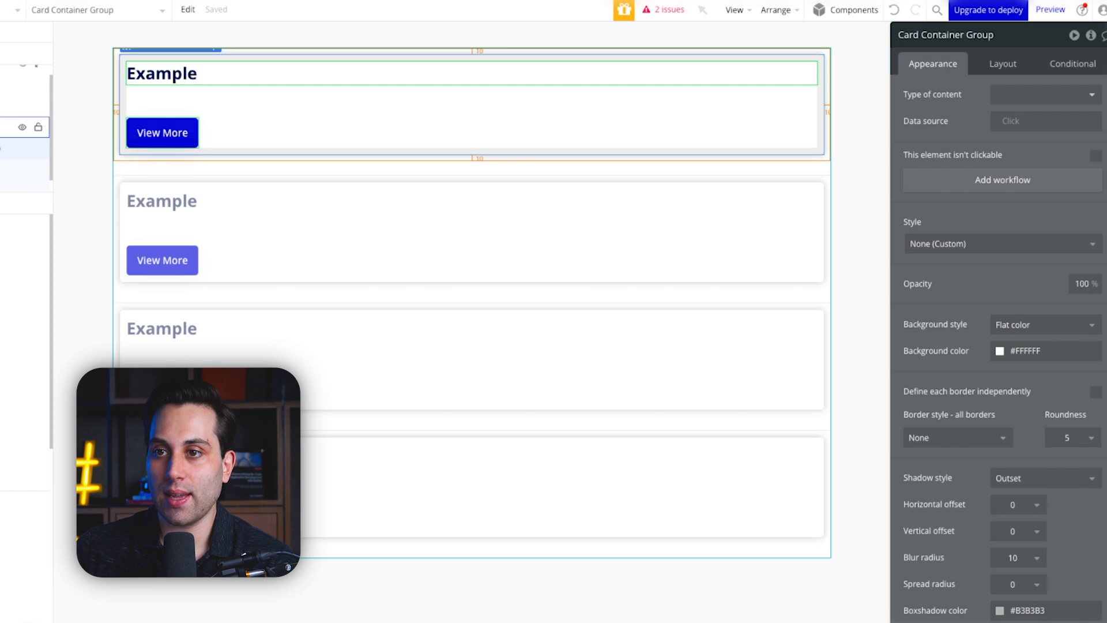
{"action": "left_click", "coordinate": [5, 127]}
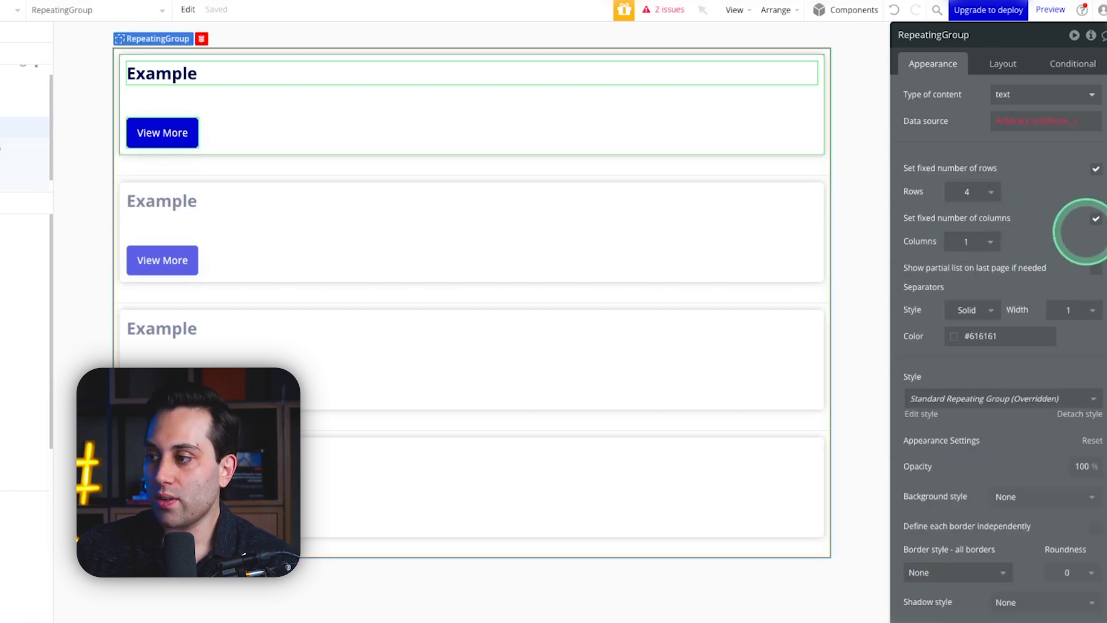
{"action": "left_click", "coordinate": [1003, 61]}
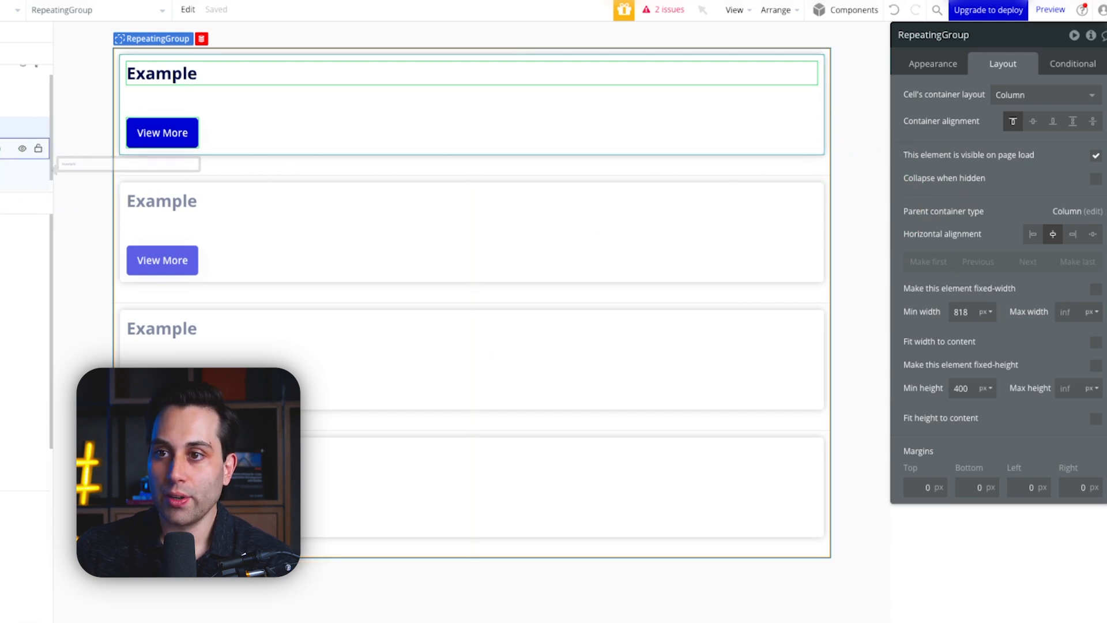
Step: Turn off fit height to content for the Card Container Group and deselect it
{"action": "left_click", "coordinate": [29, 148]}
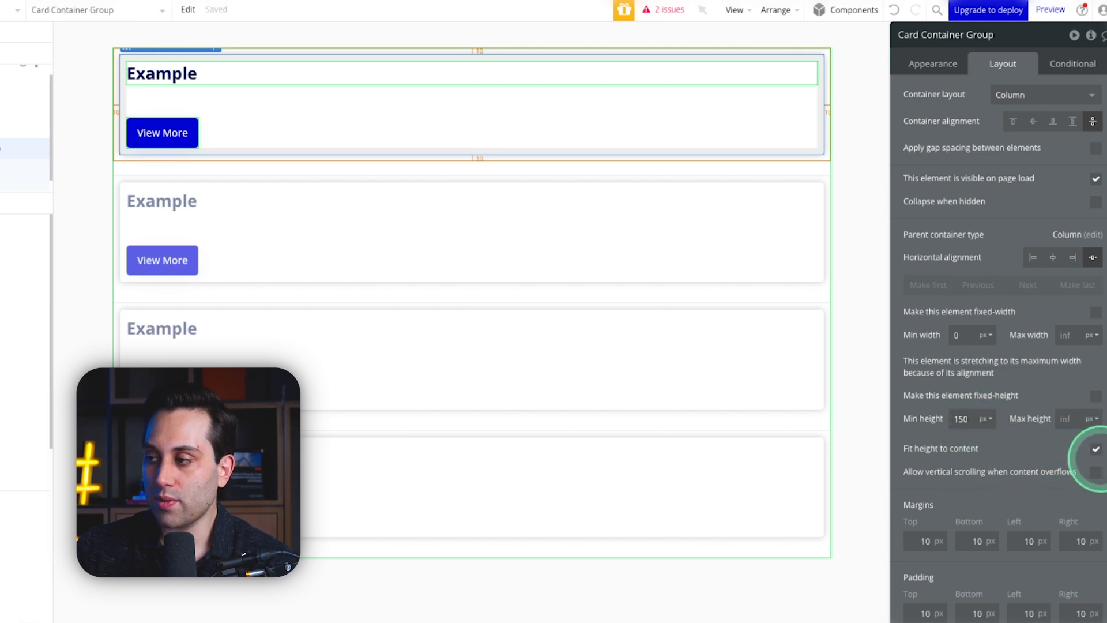
{"action": "left_click", "coordinate": [1095, 449]}
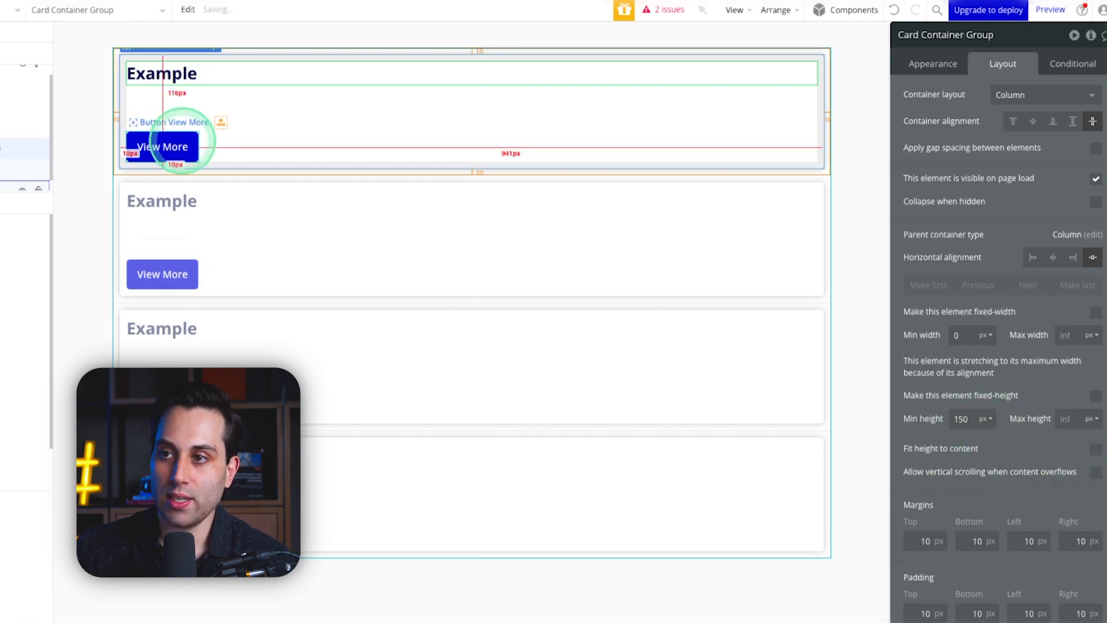
{"action": "left_click", "coordinate": [845, 172]}
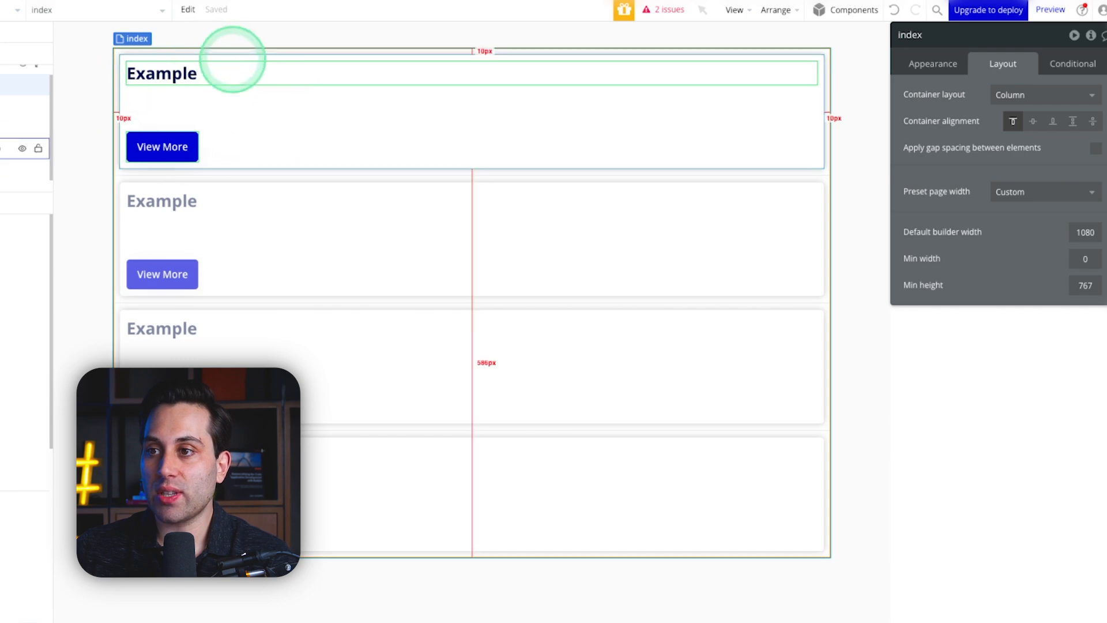
Step: Align the View More button horizontally to the right side of the card
{"action": "left_click", "coordinate": [304, 129]}
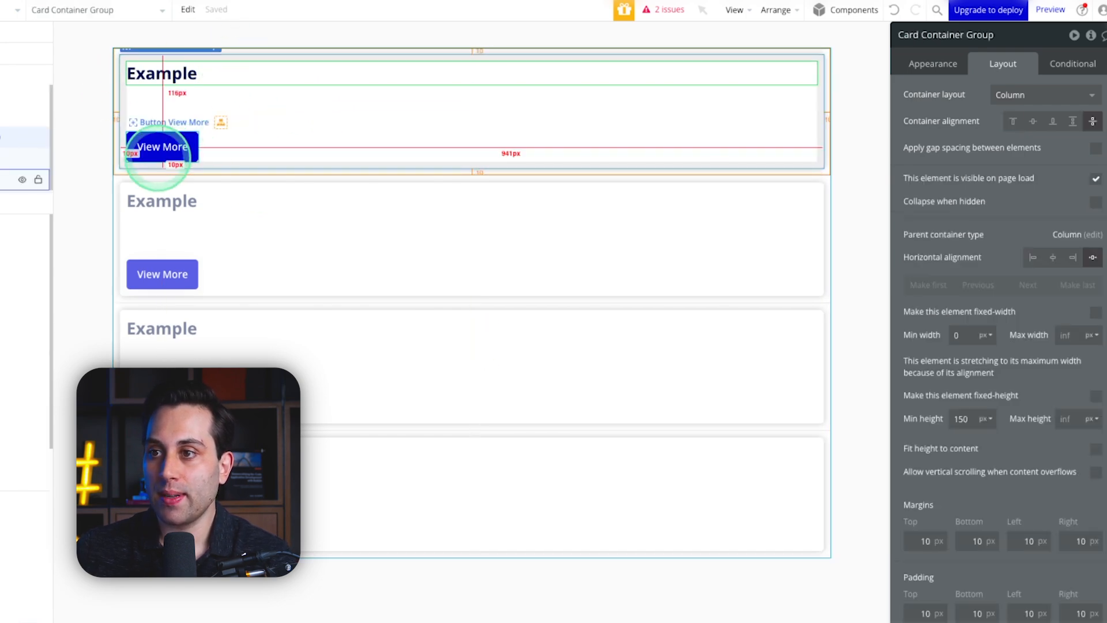
{"action": "left_click", "coordinate": [161, 148]}
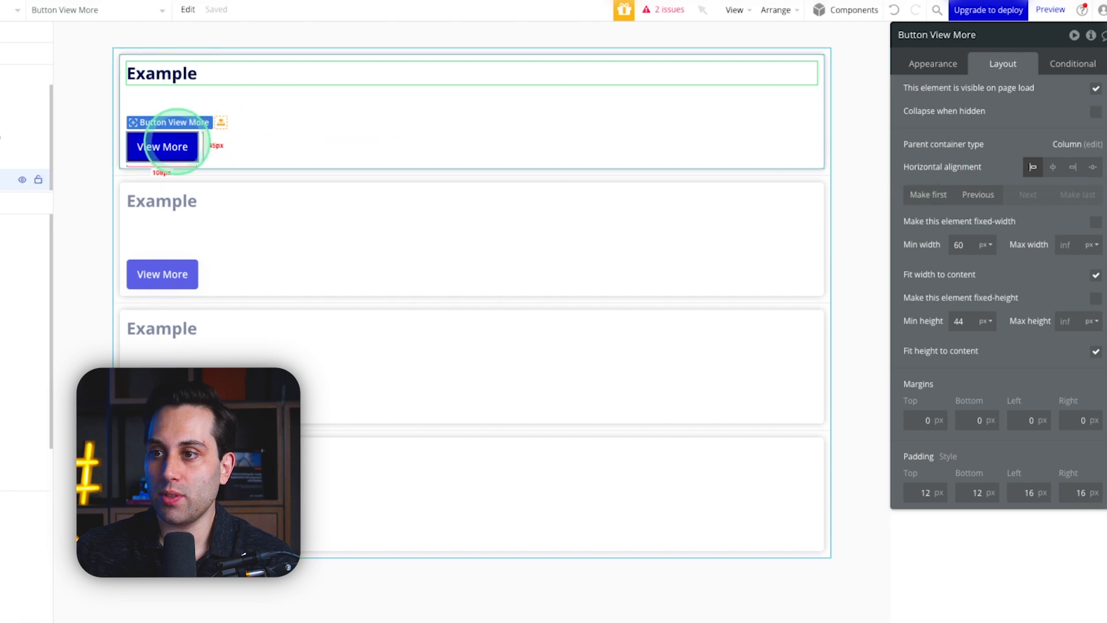
{"action": "left_click", "coordinate": [1073, 167]}
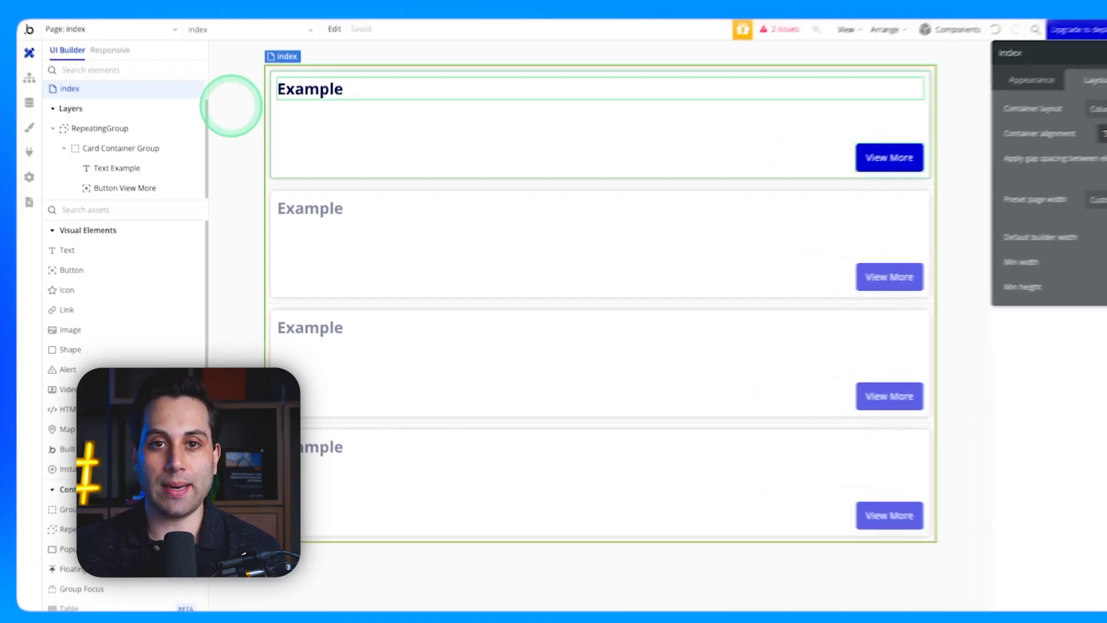
Step: Create a data type named Example in the database and add a text field named Title to it
{"action": "left_click", "coordinate": [14, 87]}
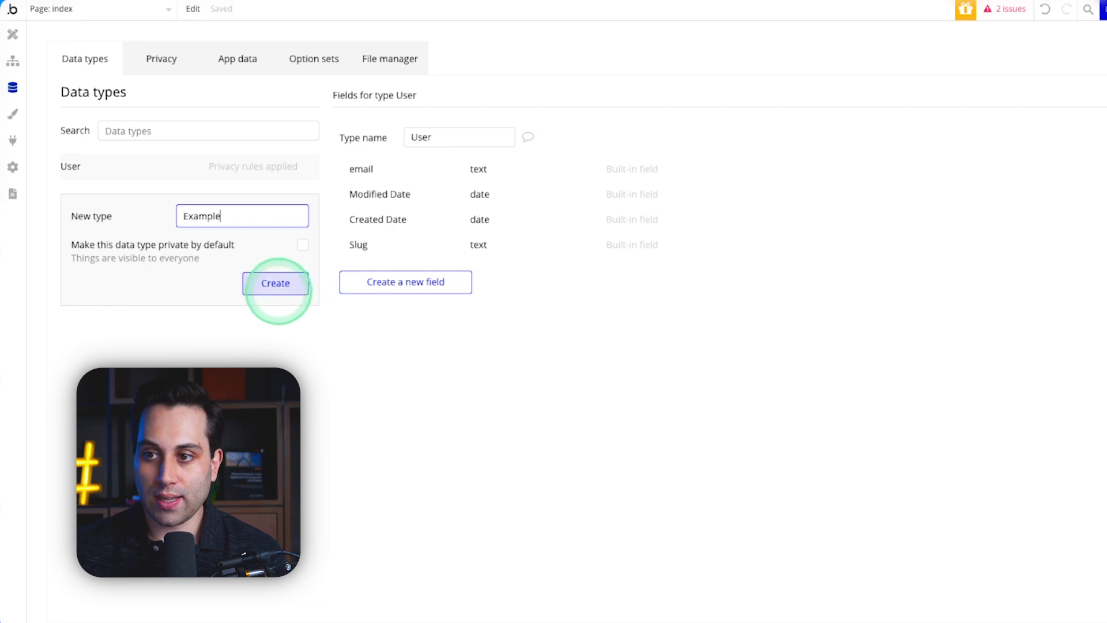
{"action": "left_click", "coordinate": [276, 283]}
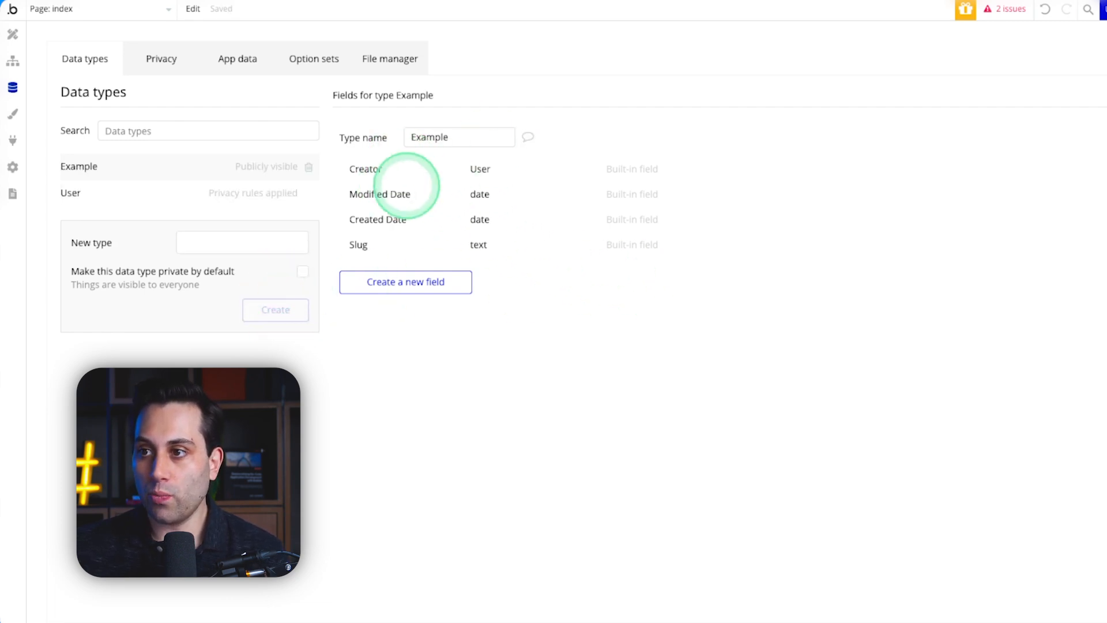
{"action": "left_click", "coordinate": [372, 280]}
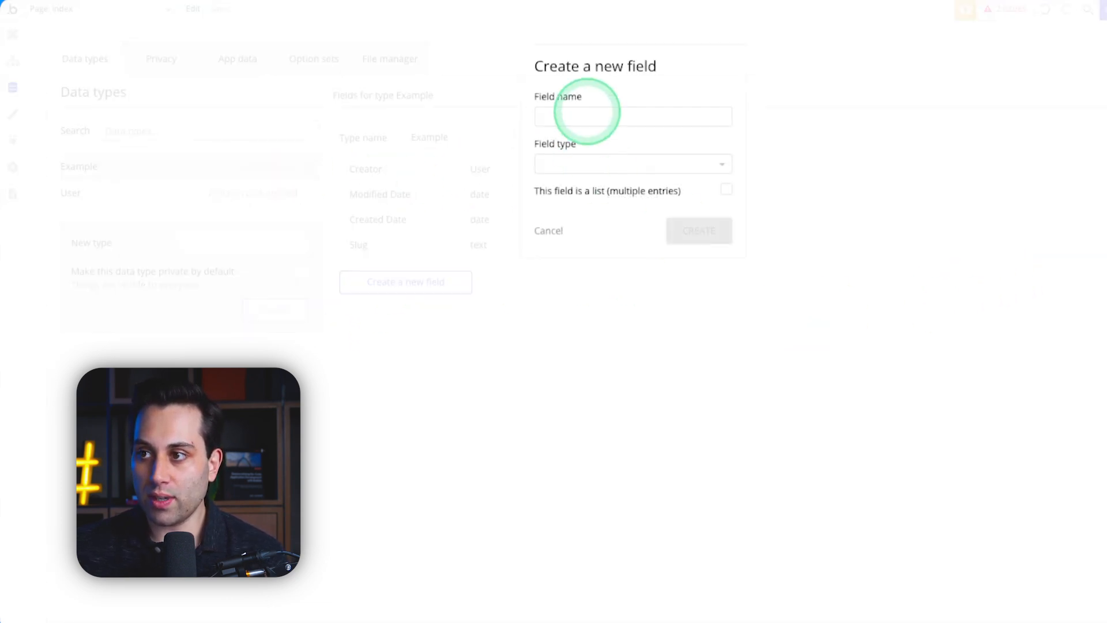
{"action": "left_click", "coordinate": [582, 120]}
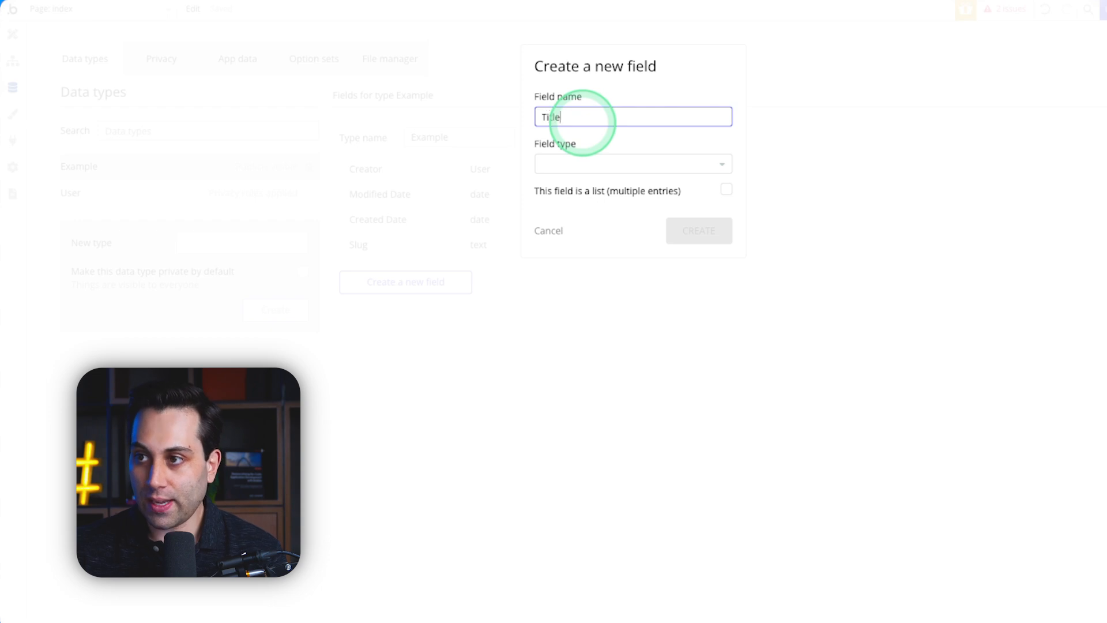
{"action": "left_click", "coordinate": [632, 164]}
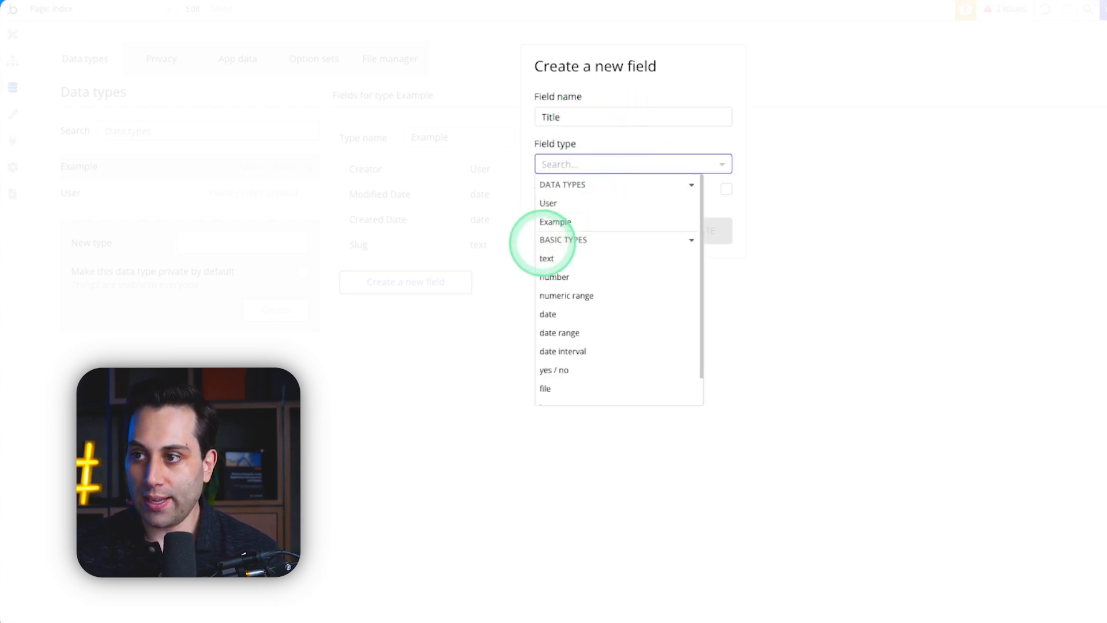
{"action": "left_click", "coordinate": [563, 258]}
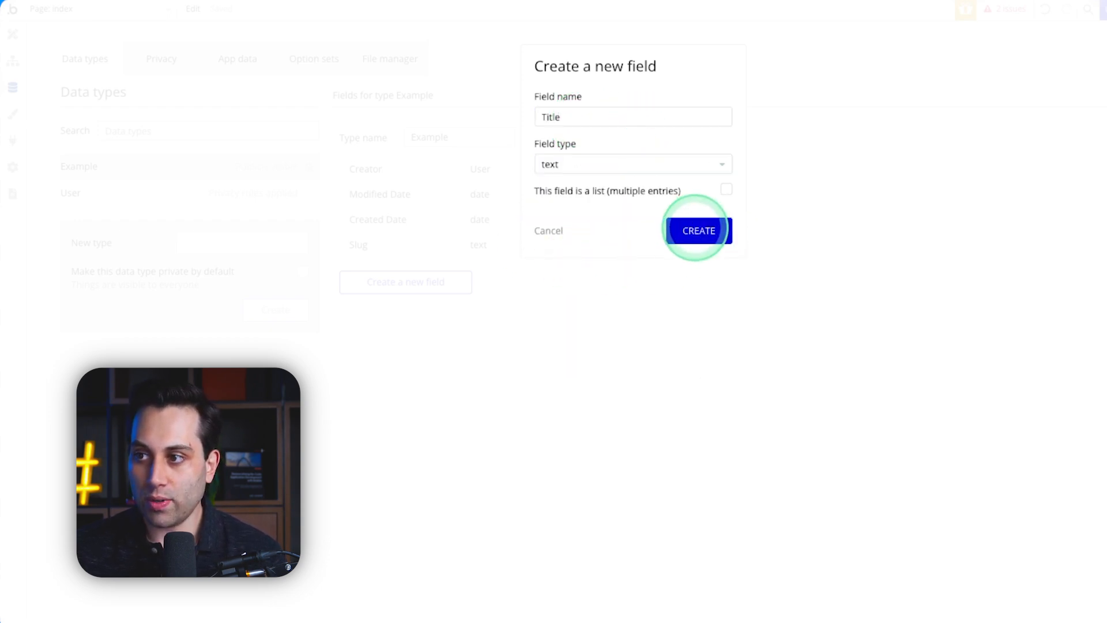
{"action": "left_click", "coordinate": [695, 230]}
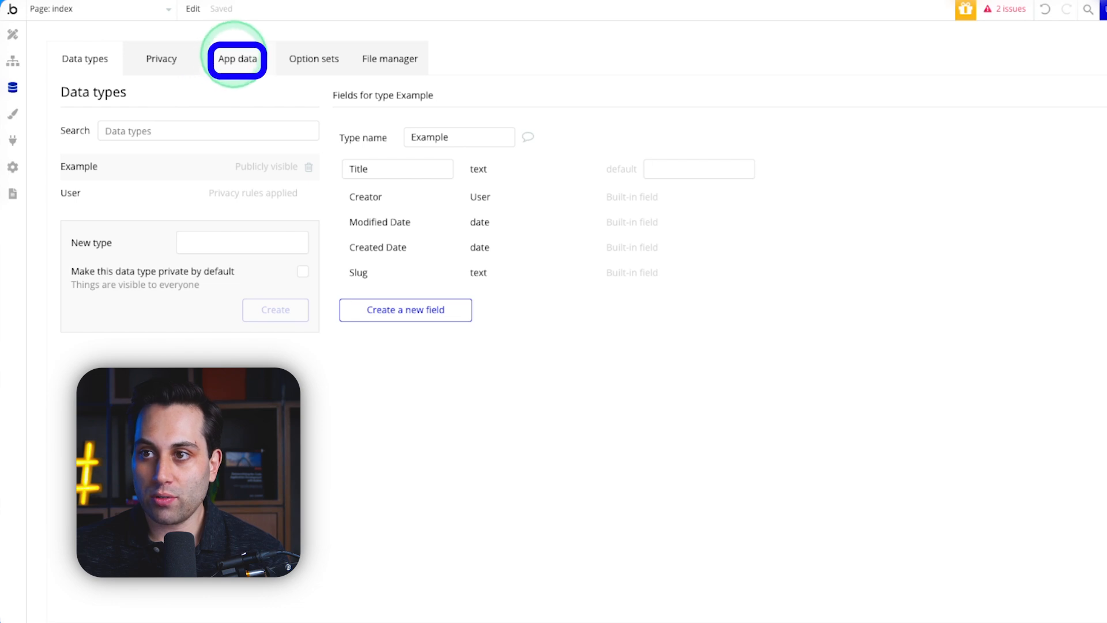
Step: Create Example database entries titled Title 1, Title example 2, Title 3 Example, Title Example 4, Title Example 5, Title Example 6 and Title 7
{"action": "left_click", "coordinate": [235, 57]}
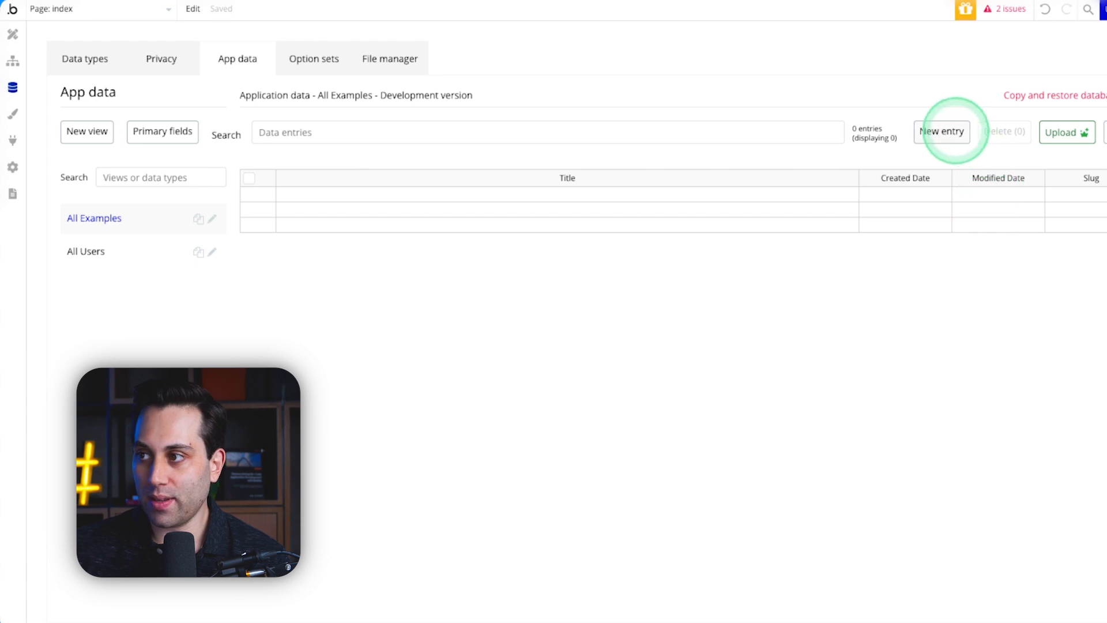
{"action": "left_click", "coordinate": [940, 130]}
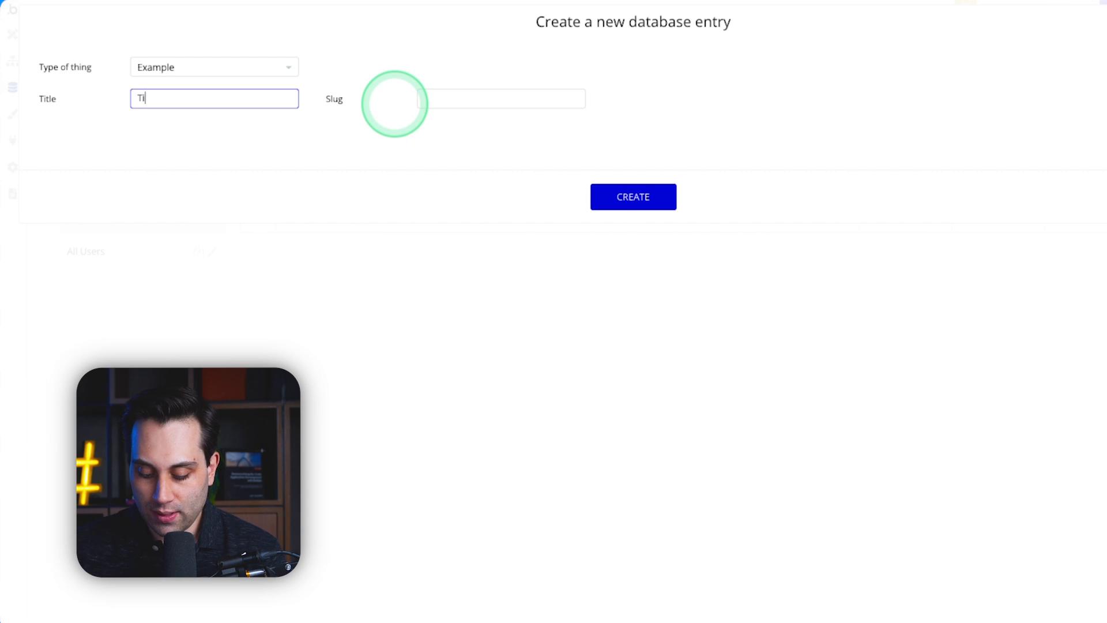
{"action": "type", "text": "Title 1"}
{"action": "left_click", "coordinate": [633, 195]}
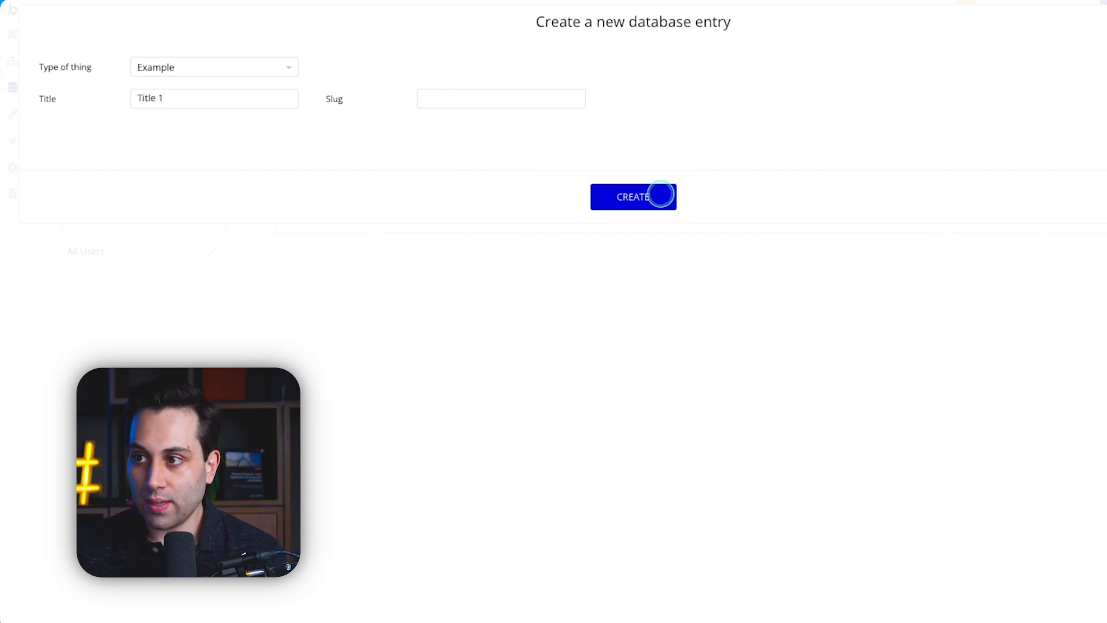
{"action": "left_click", "coordinate": [954, 137]}
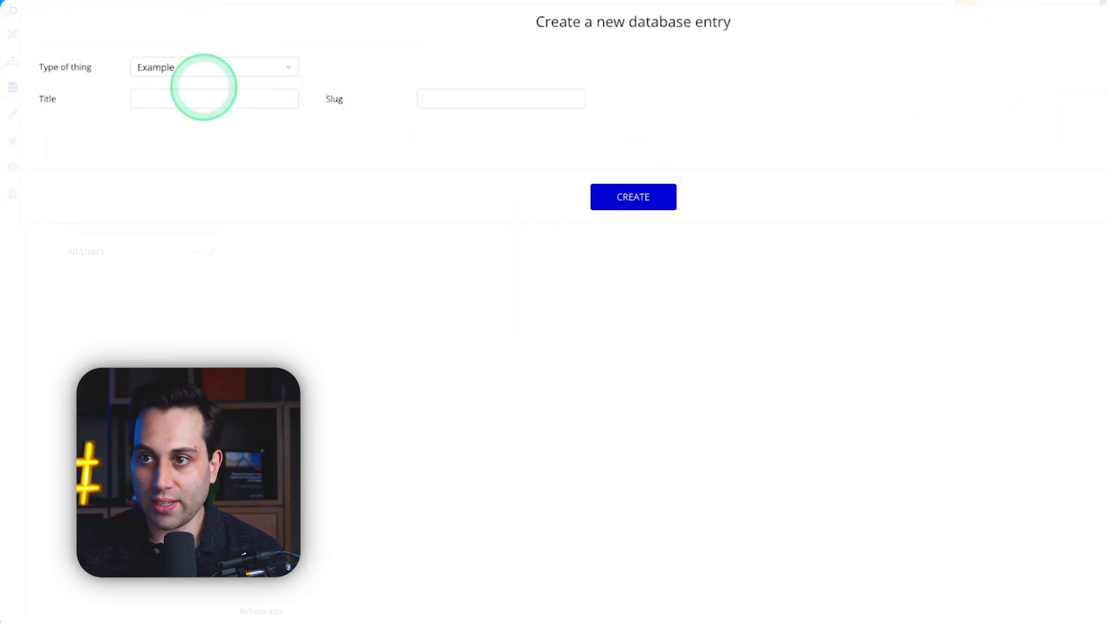
{"action": "left_click", "coordinate": [207, 98]}
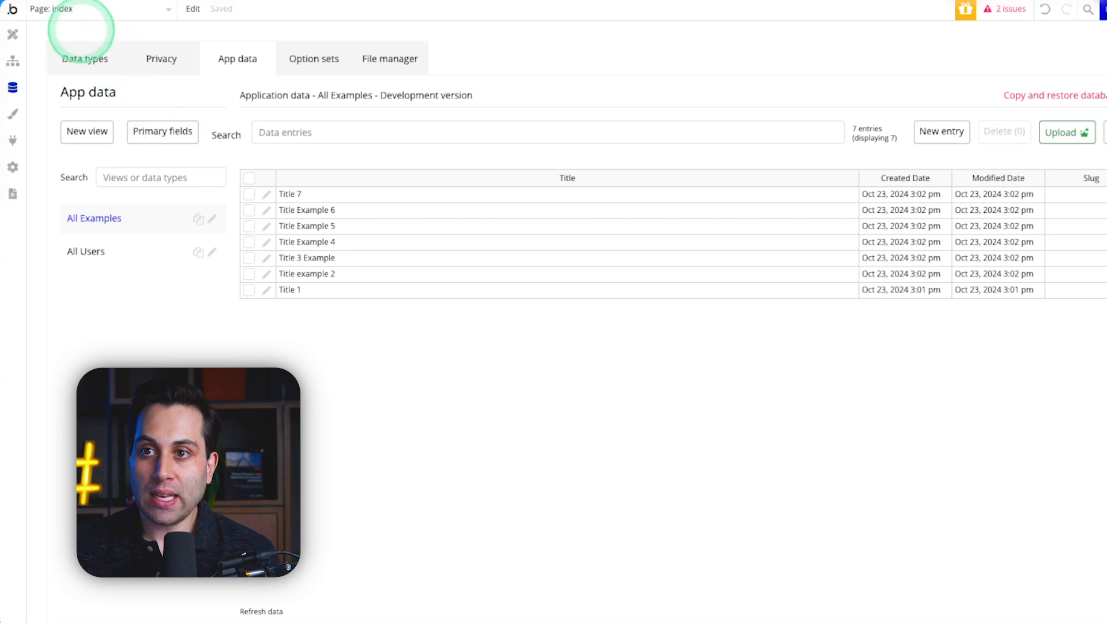
Step: Return to the index page design and set the repeating group's type of content to Example
{"action": "left_click", "coordinate": [12, 34]}
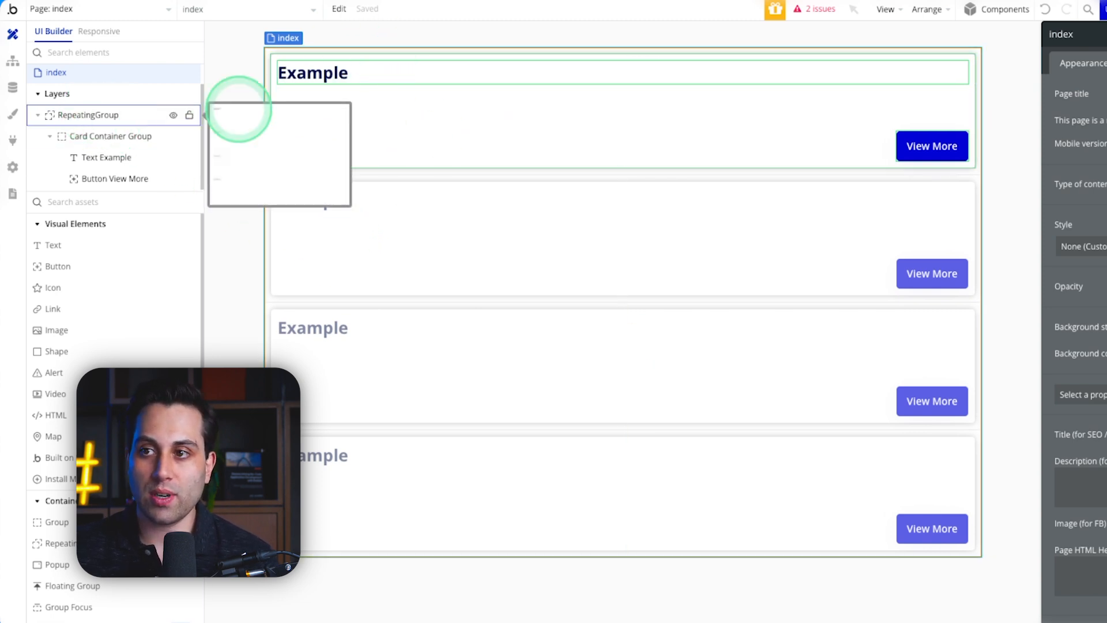
{"action": "left_click", "coordinate": [498, 108]}
{"action": "left_click", "coordinate": [402, 209]}
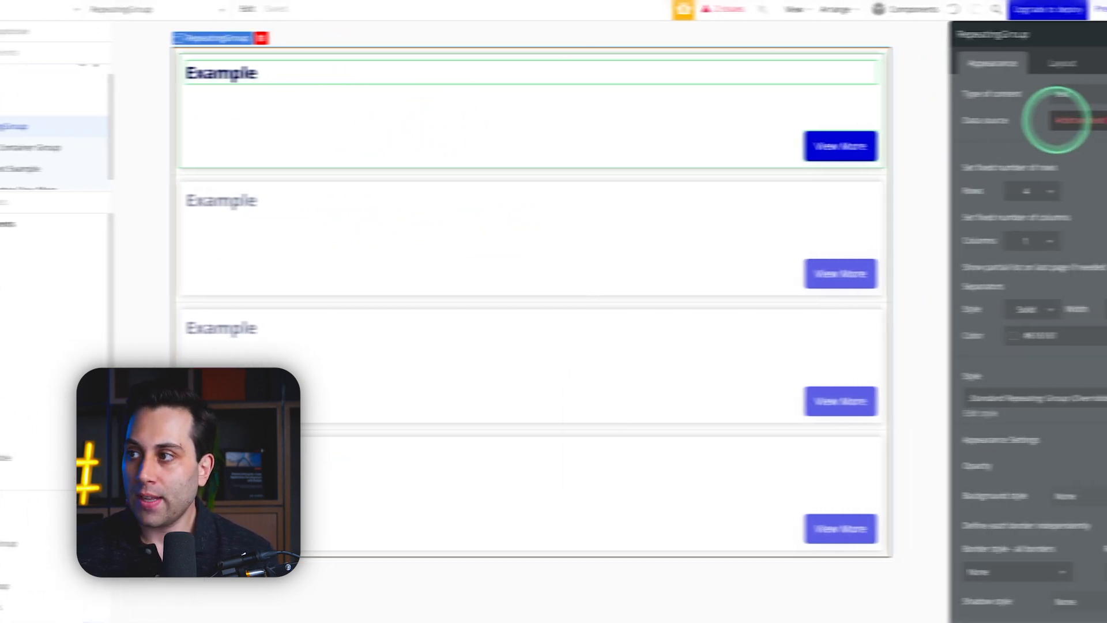
{"action": "left_click", "coordinate": [1064, 93]}
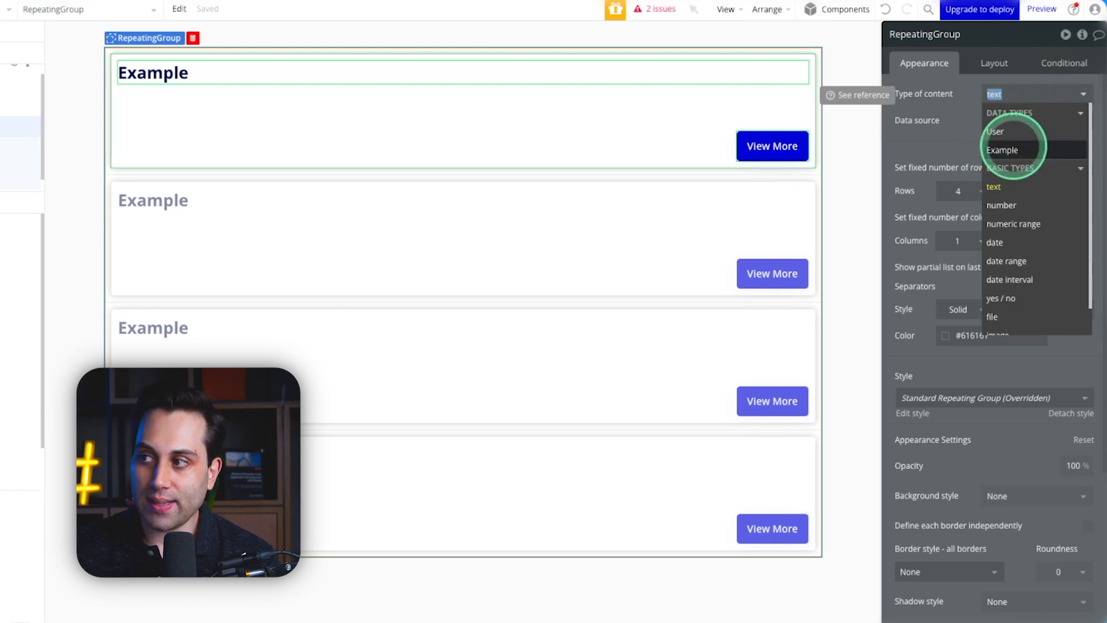
{"action": "left_click", "coordinate": [1009, 149]}
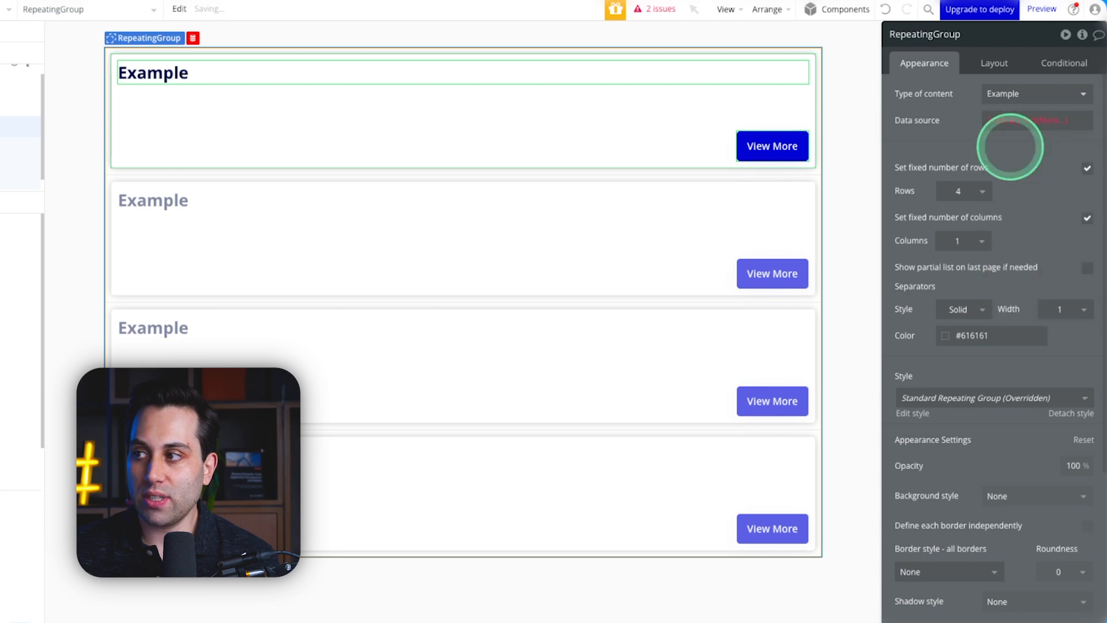
Step: Set the repeating group's data source to Do a search for, with type Example
{"action": "left_click", "coordinate": [1021, 120]}
{"action": "left_click", "coordinate": [1078, 121]}
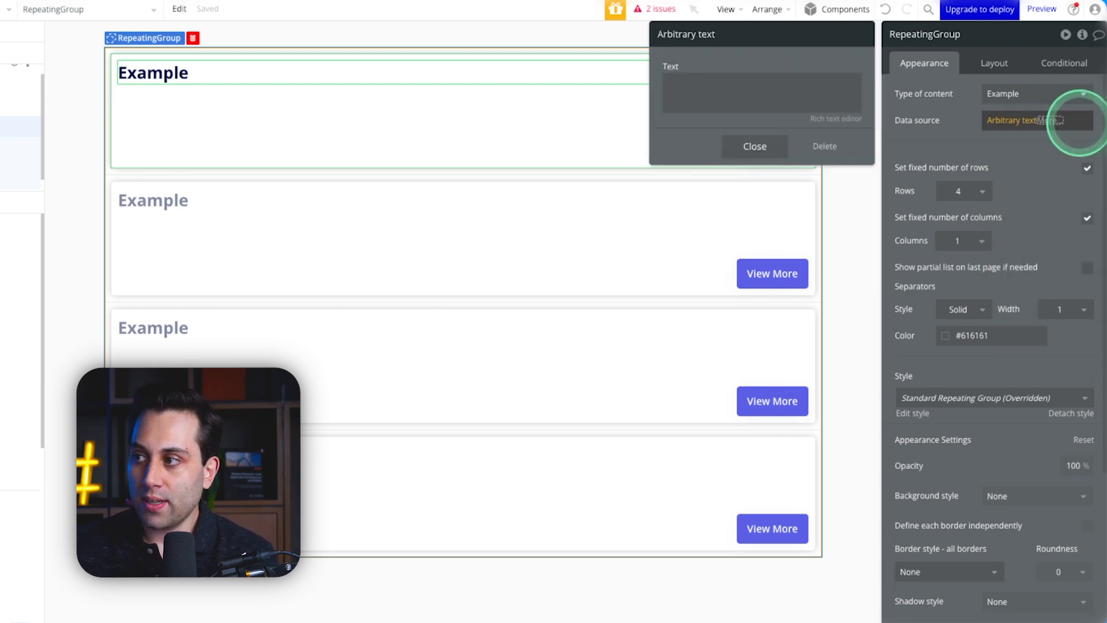
{"action": "left_click", "coordinate": [1064, 119]}
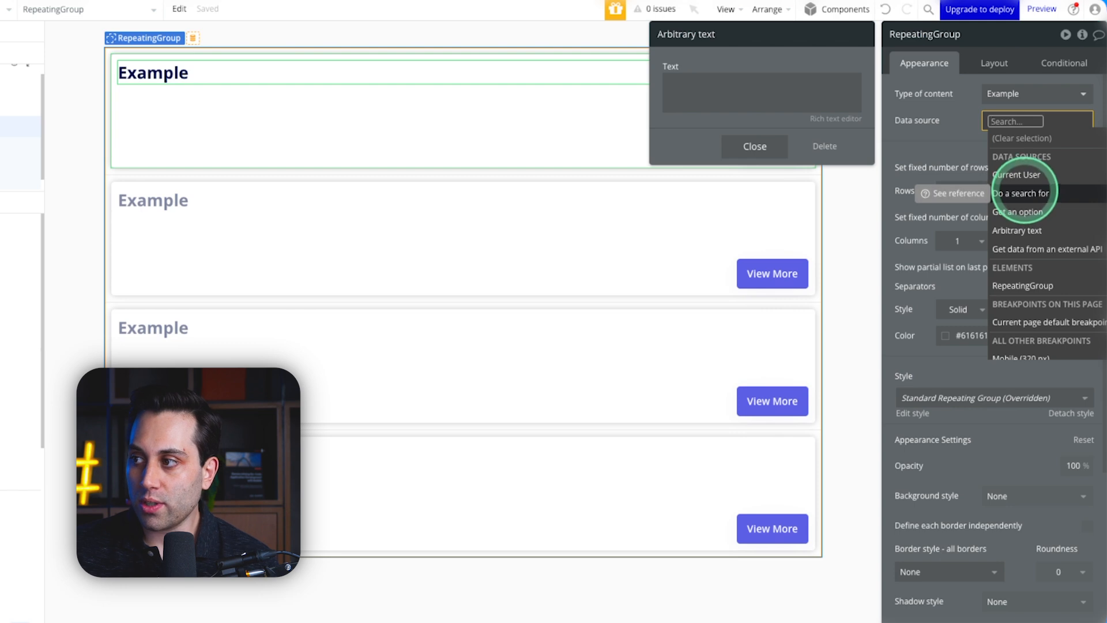
{"action": "left_click", "coordinate": [1023, 194]}
{"action": "left_click", "coordinate": [825, 65]}
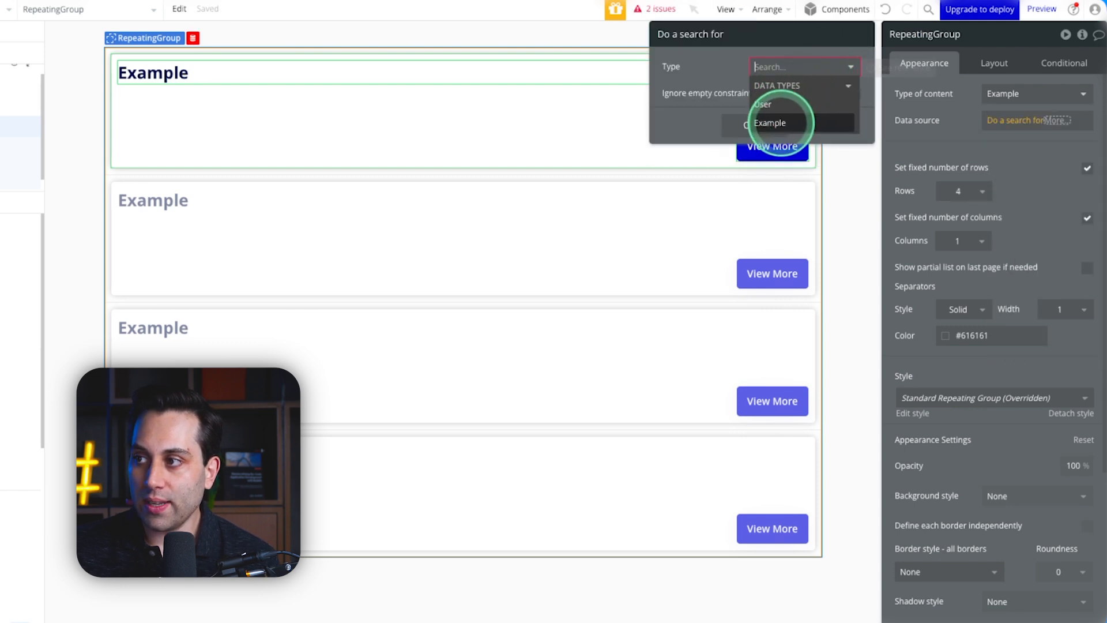
{"action": "left_click", "coordinate": [781, 123]}
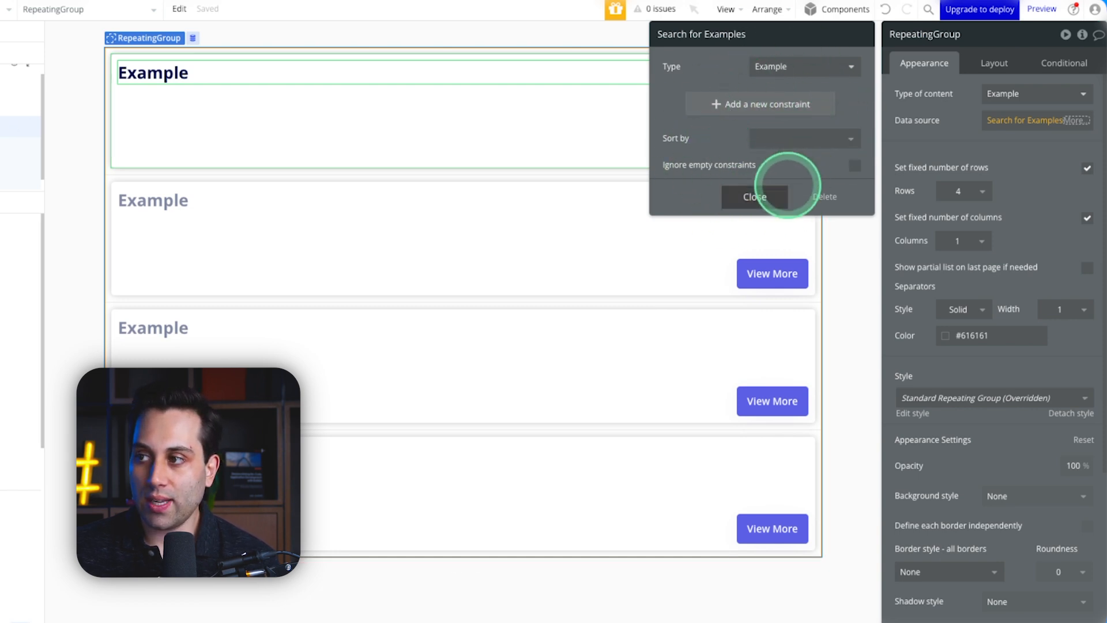
{"action": "left_click", "coordinate": [775, 229]}
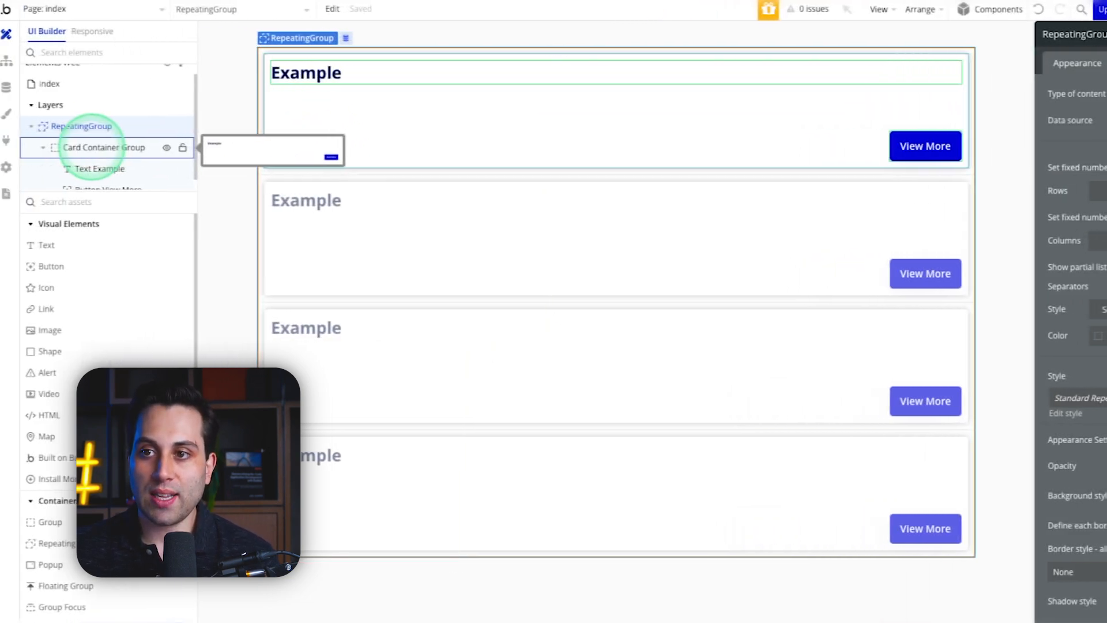
Step: Set the Card Container Group's type of content to Example and its data source to Current cell's Example
{"action": "left_click", "coordinate": [110, 146]}
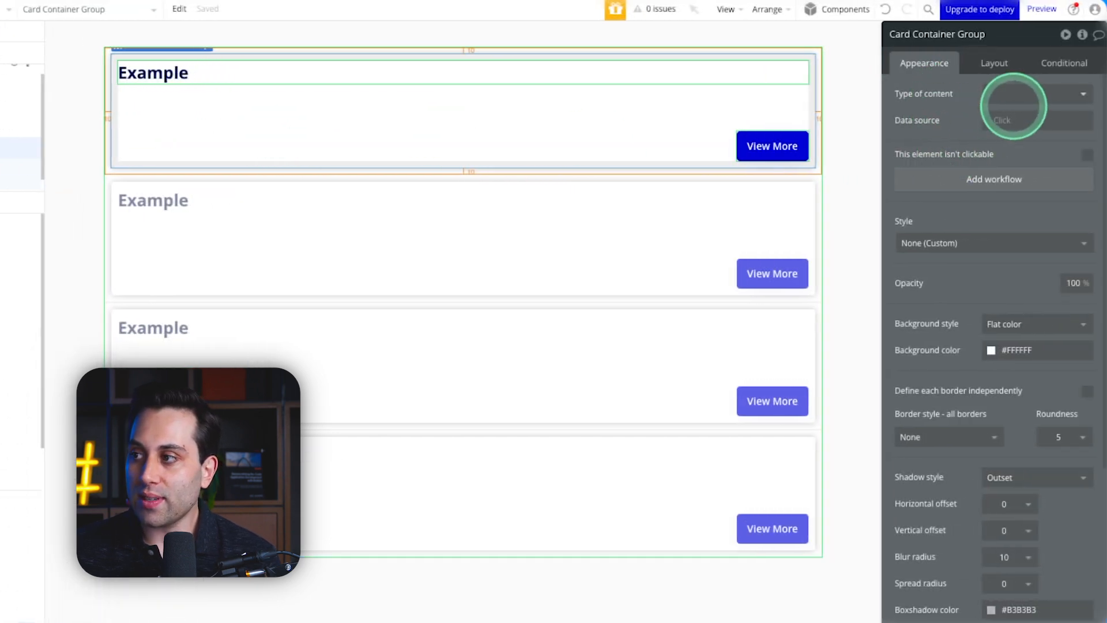
{"action": "left_click", "coordinate": [1083, 94]}
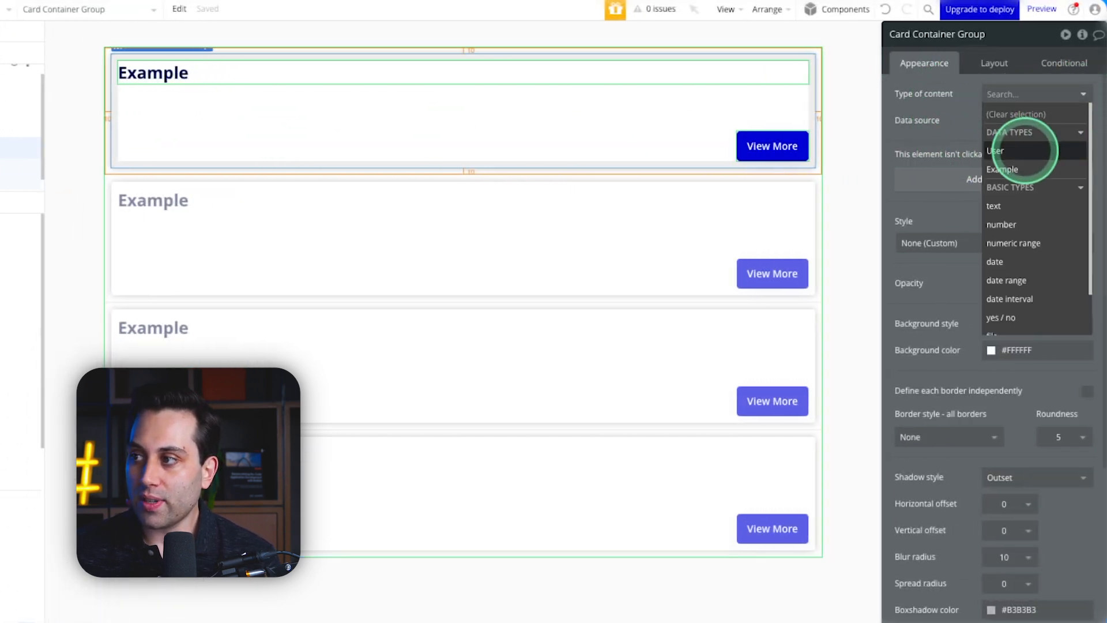
{"action": "left_click", "coordinate": [1019, 164]}
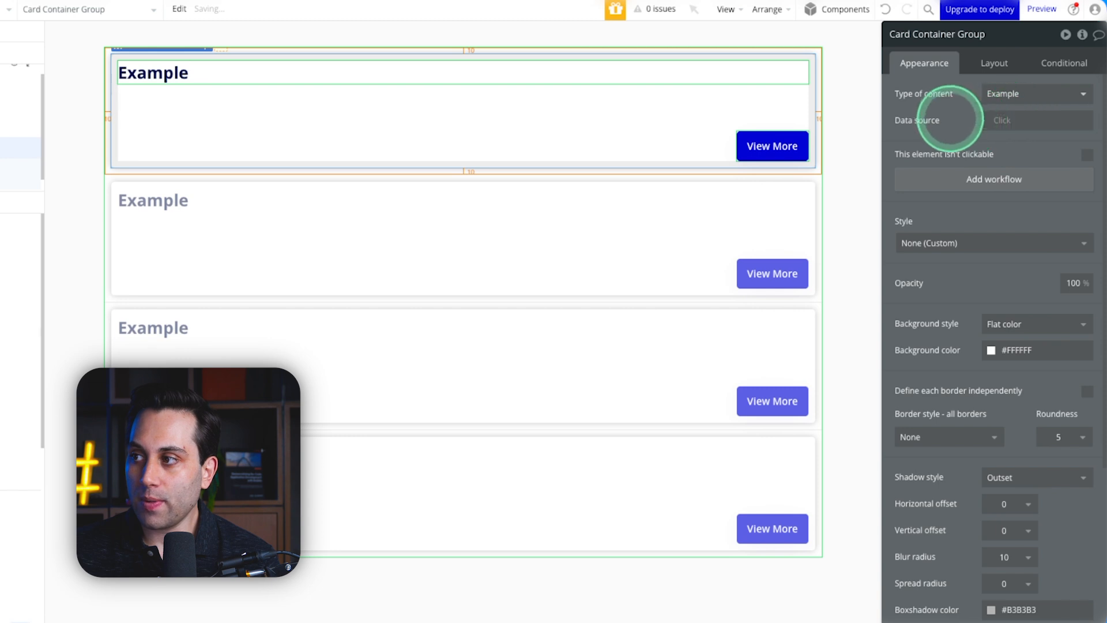
{"action": "left_click", "coordinate": [1001, 121]}
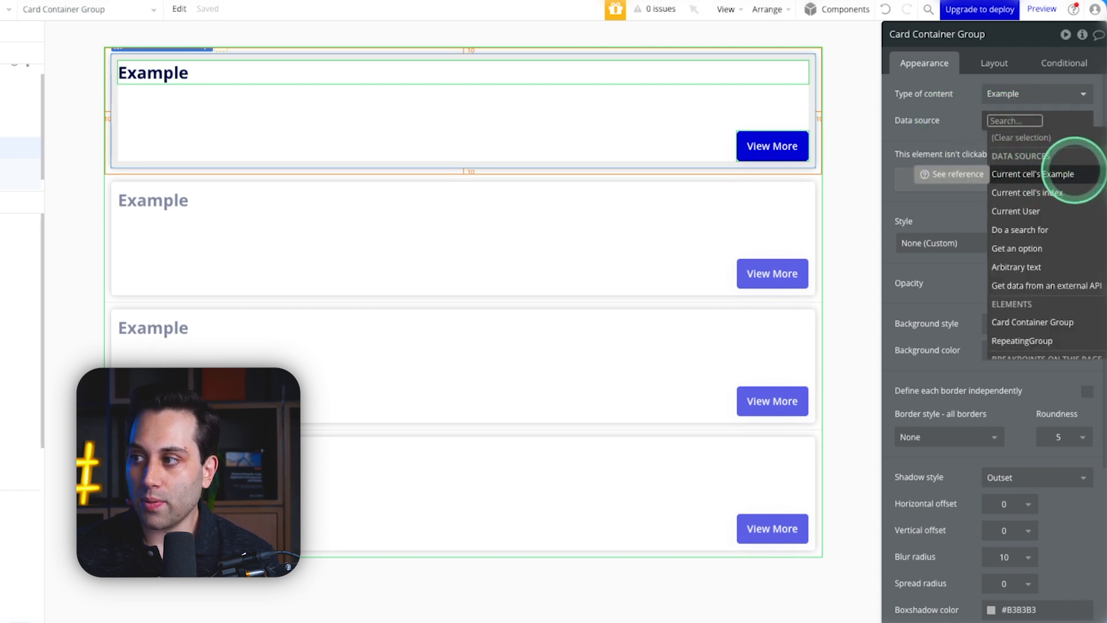
{"action": "left_click", "coordinate": [1067, 174]}
{"action": "left_click", "coordinate": [959, 136]}
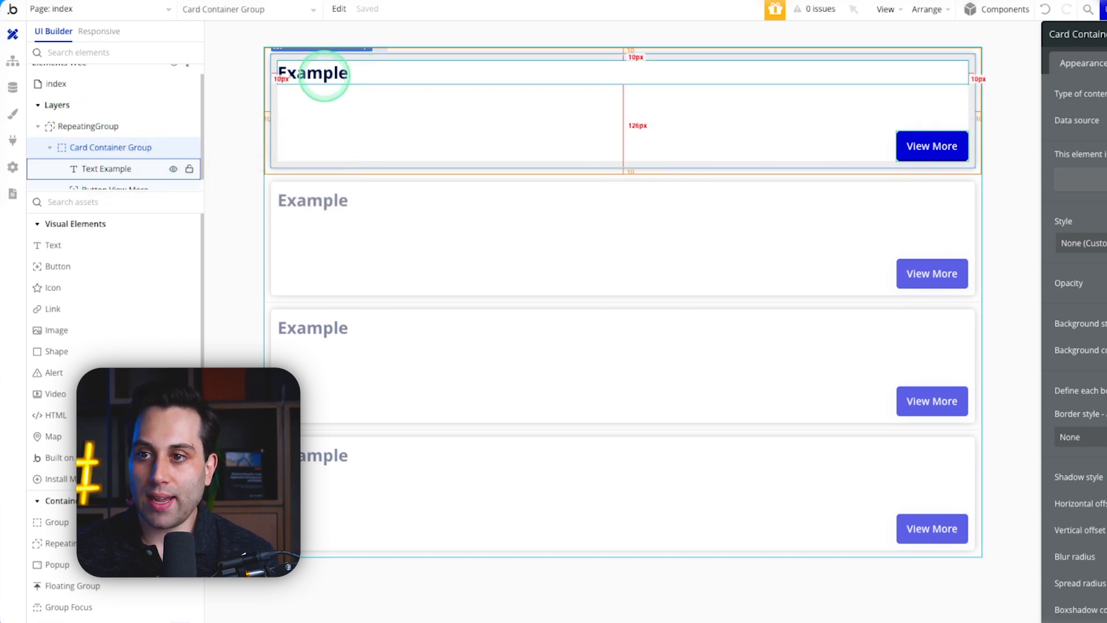
Step: Replace the card's Example text with the dynamic value Parent group's Example's Title and preview the page
{"action": "left_click", "coordinate": [324, 75]}
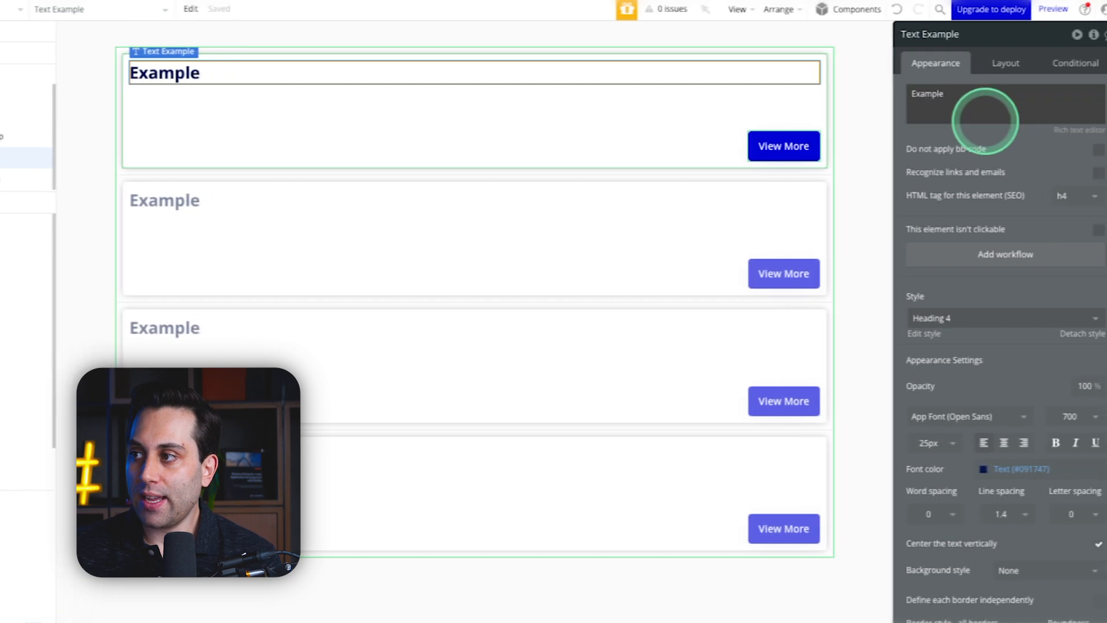
{"action": "double_click", "coordinate": [982, 101]}
{"action": "key", "text": "BackSpace"}
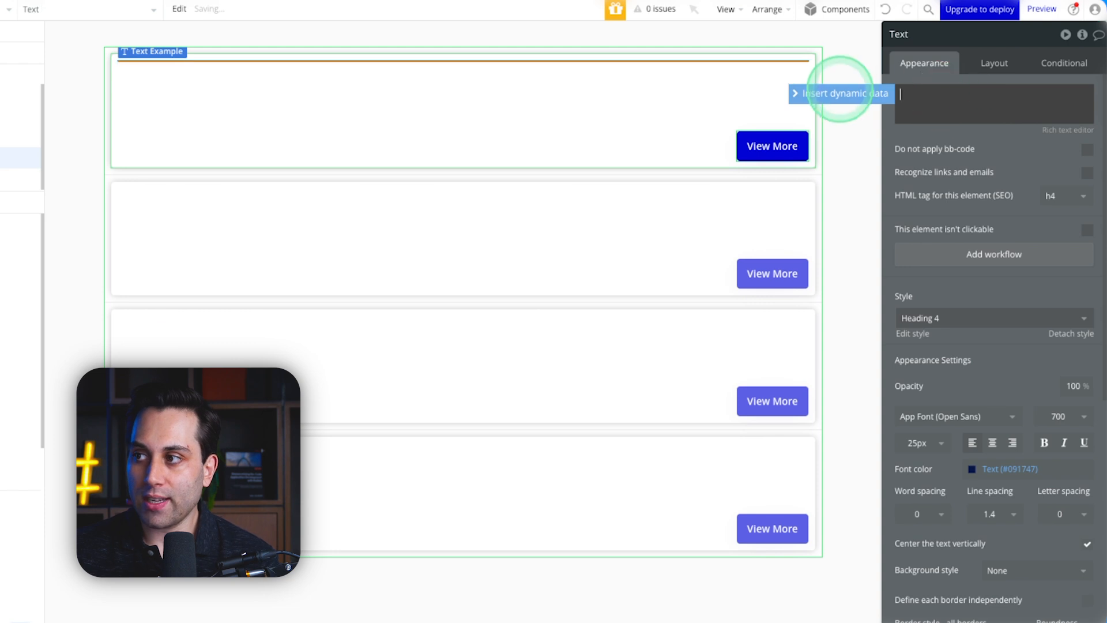
{"action": "left_click", "coordinate": [861, 93]}
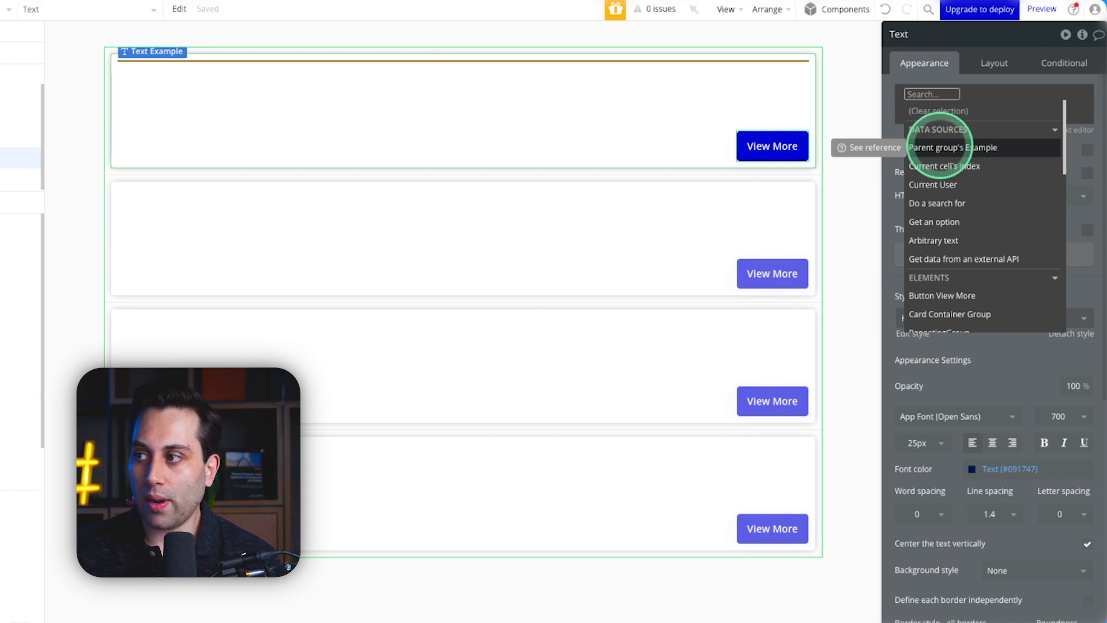
{"action": "left_click", "coordinate": [940, 147]}
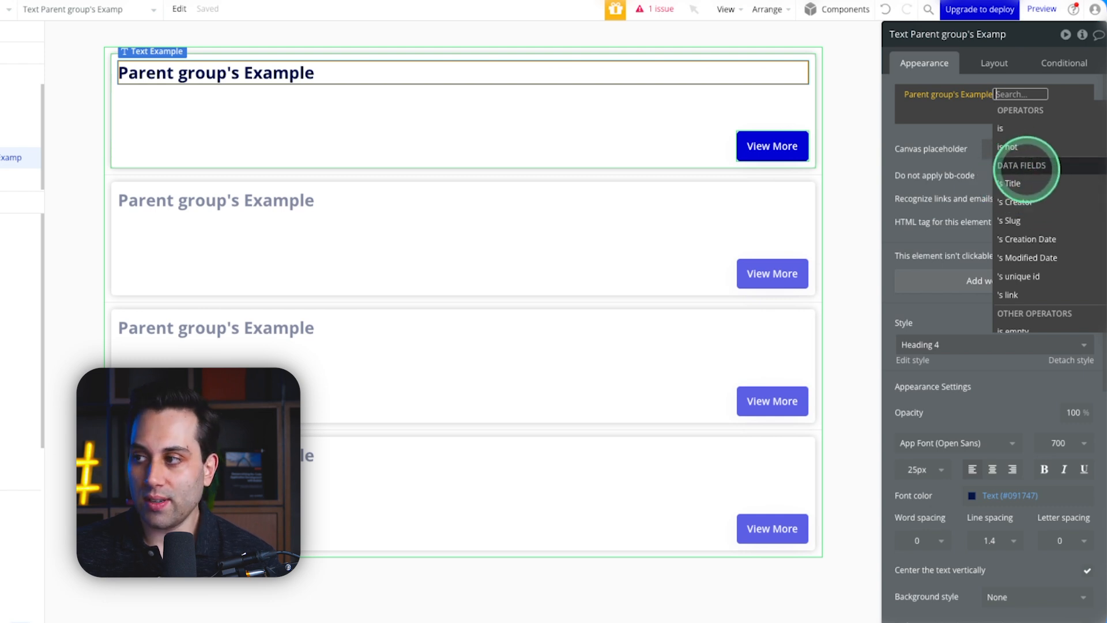
{"action": "left_click", "coordinate": [1017, 184]}
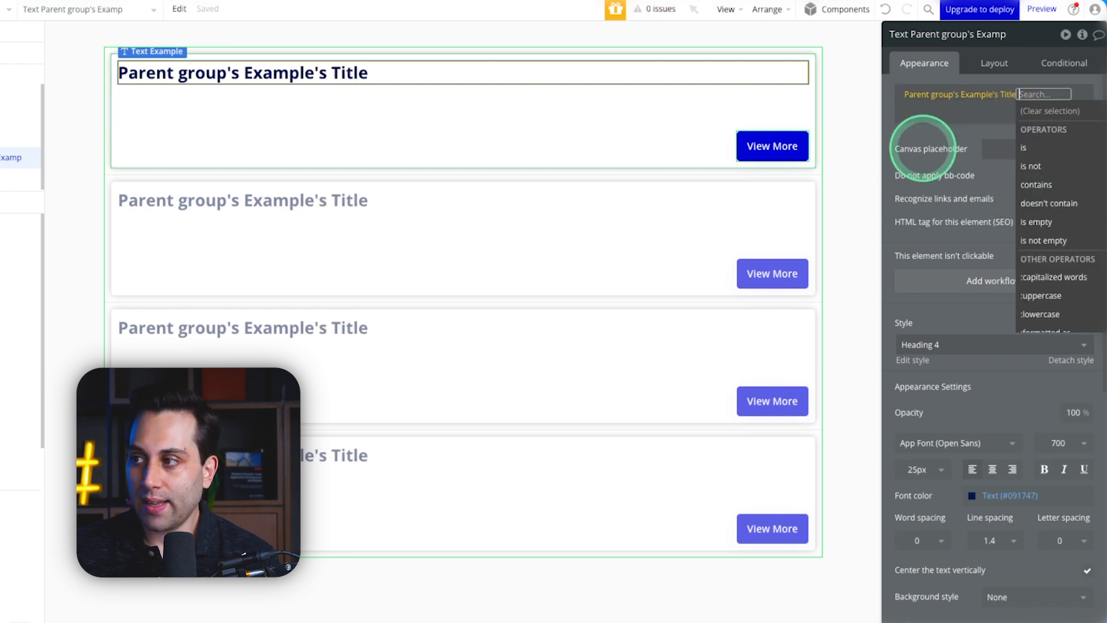
{"action": "left_click", "coordinate": [921, 135]}
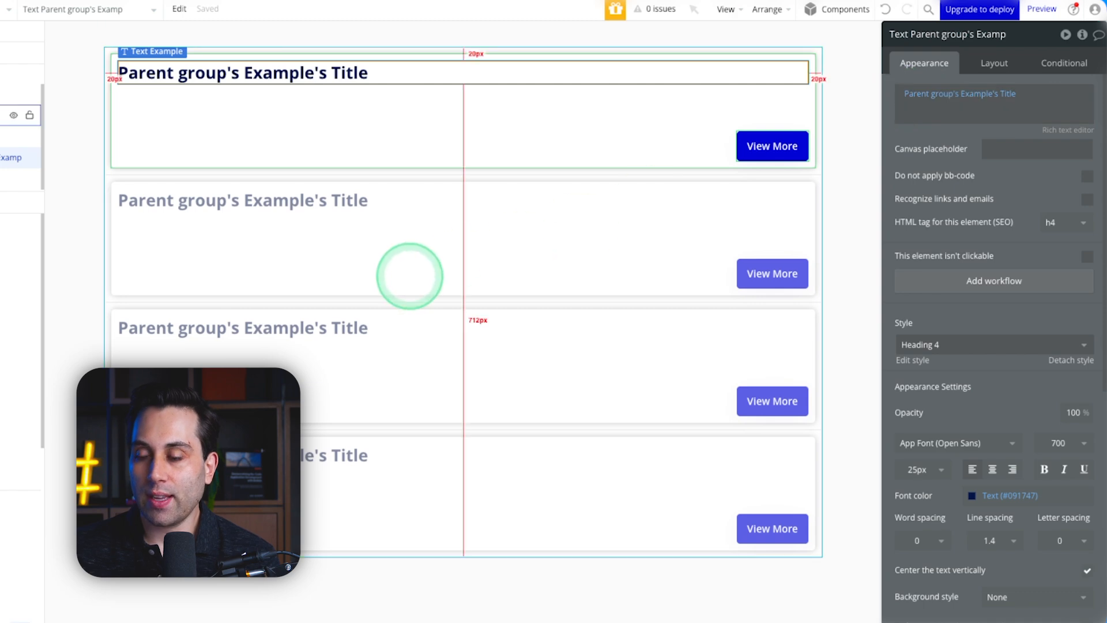
{"action": "left_click", "coordinate": [858, 104]}
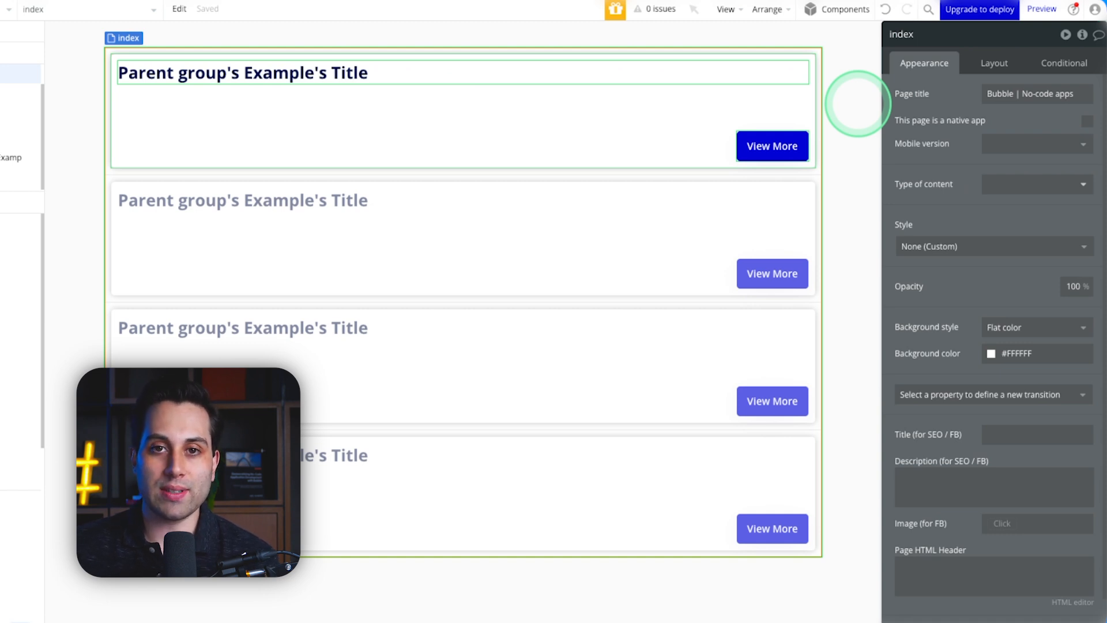
{"action": "left_click", "coordinate": [1041, 9]}
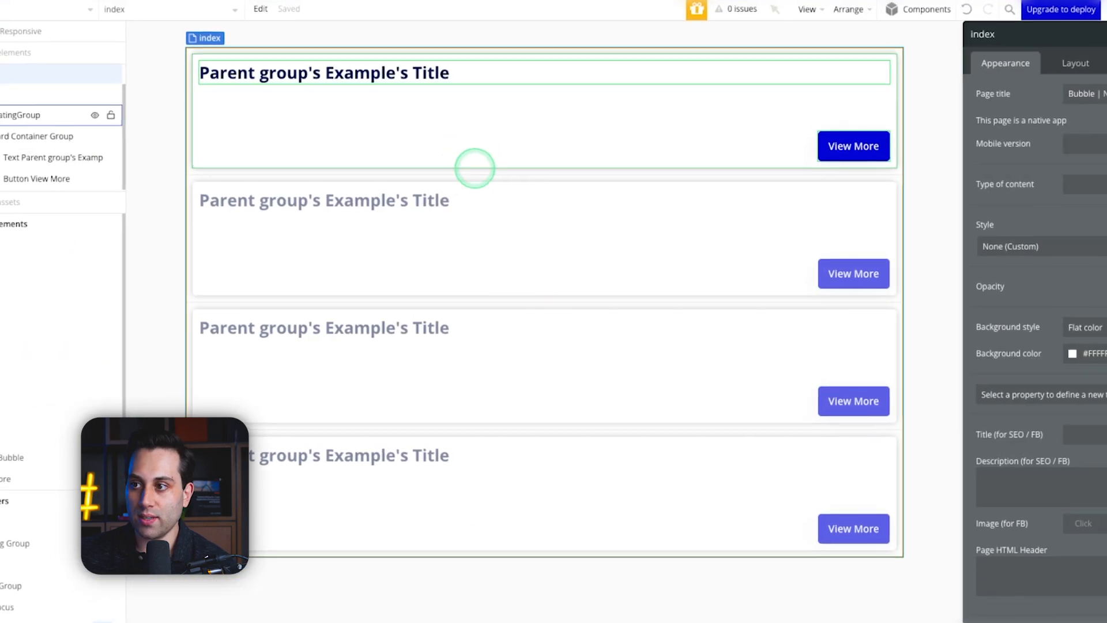
Step: Set the repeating group's separator style to None and refresh the page preview
{"action": "left_click", "coordinate": [474, 168]}
{"action": "left_click", "coordinate": [1060, 309]}
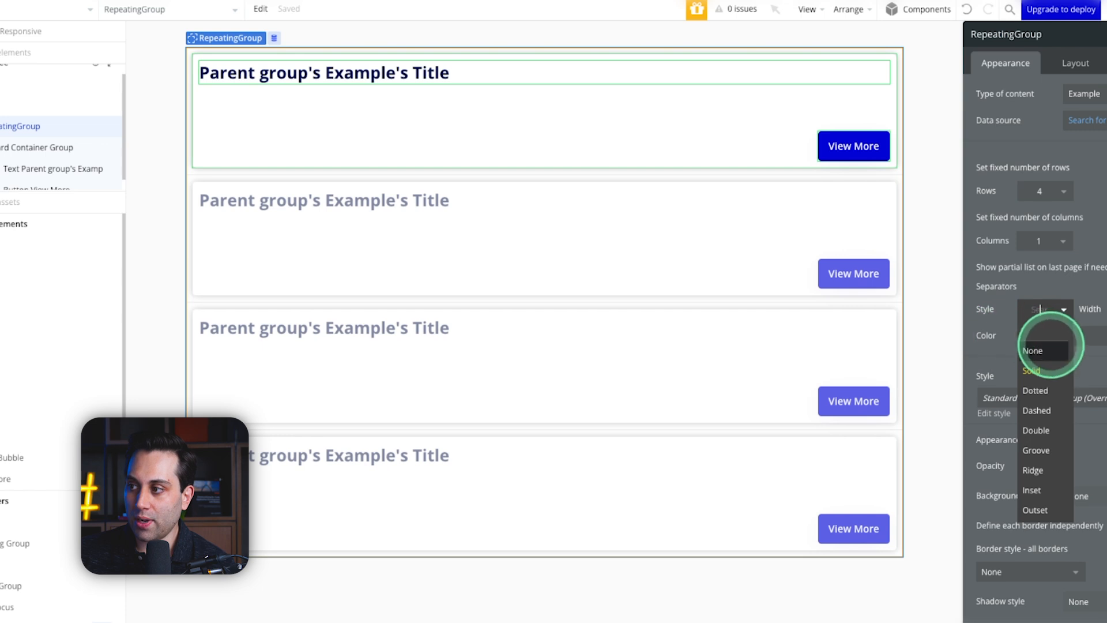
{"action": "left_click", "coordinate": [1031, 370]}
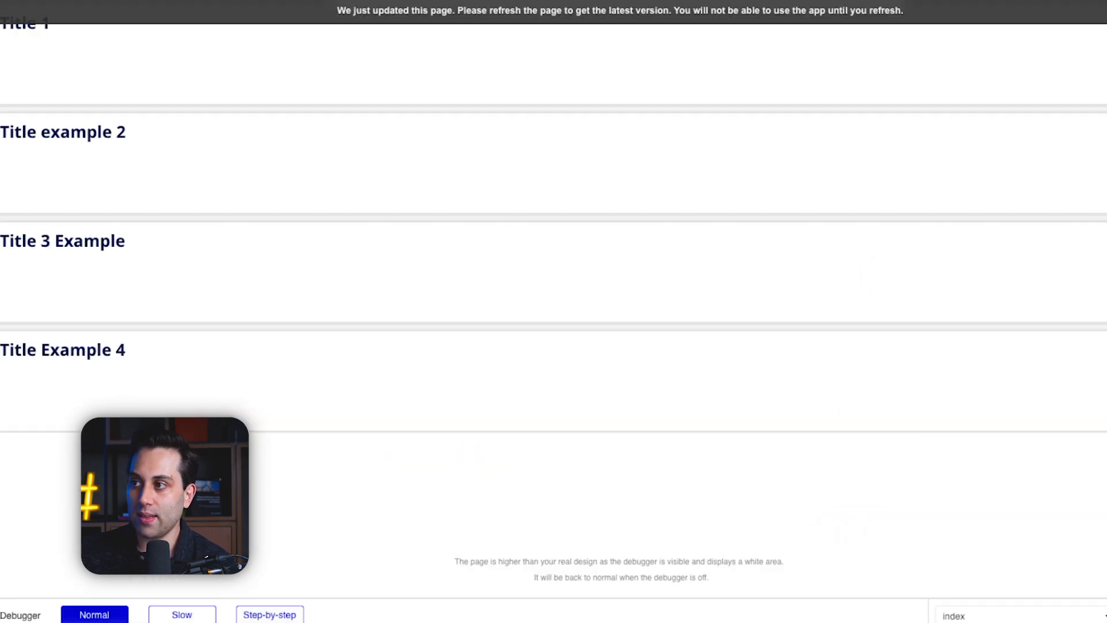
{"action": "key", "text": "super+r"}
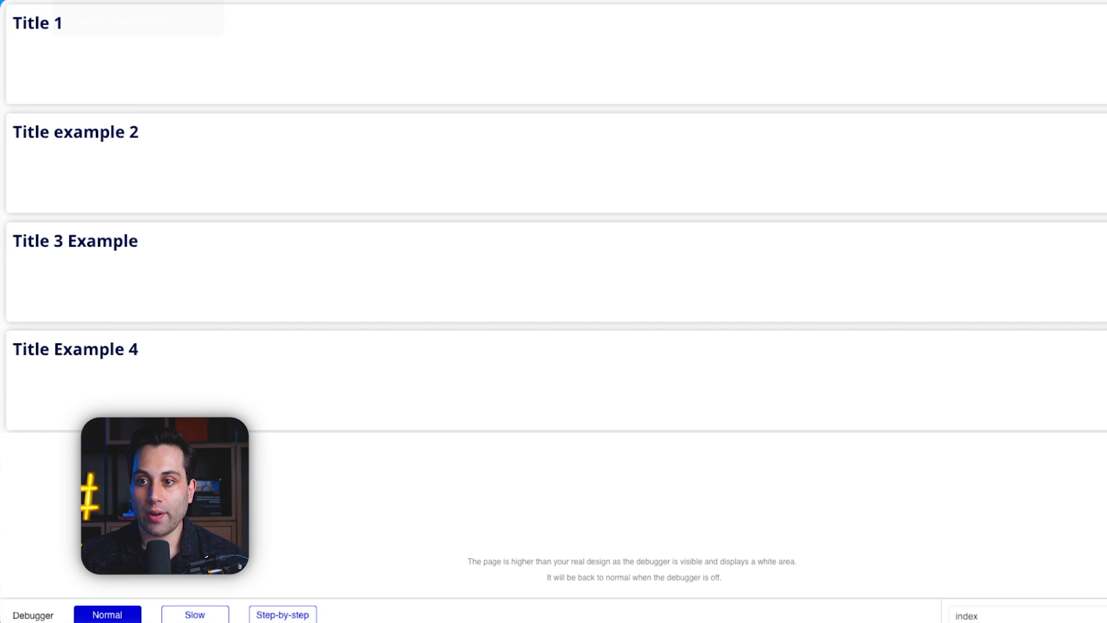
Step: Turn off the repeating group's fixed number of rows and look through all the cards in the refreshed preview
{"action": "left_click", "coordinate": [116, 1]}
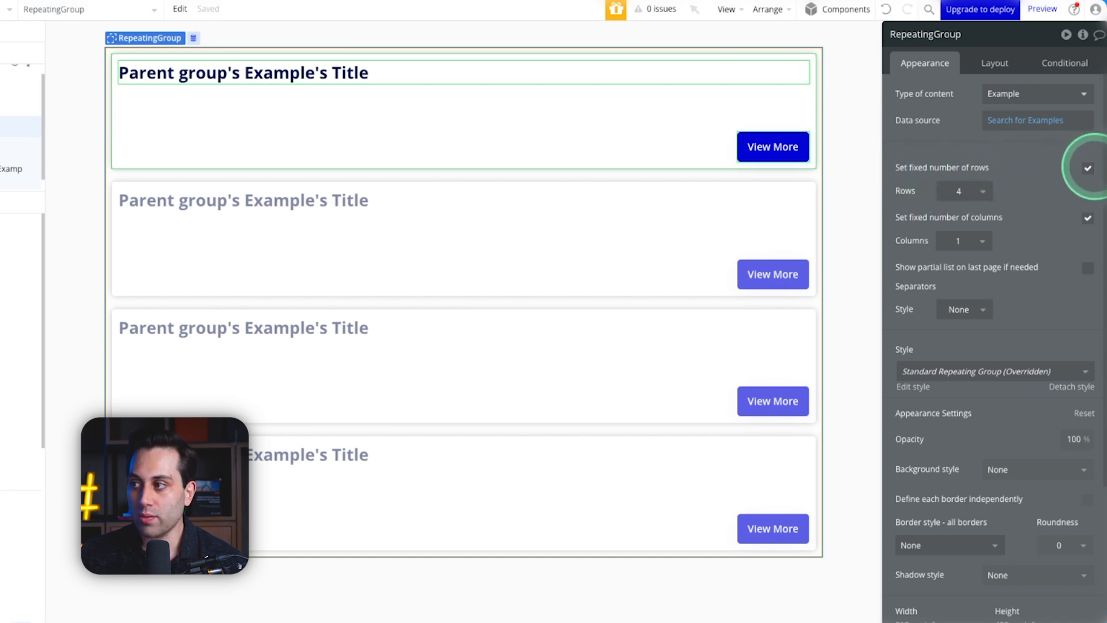
{"action": "left_click", "coordinate": [1087, 167]}
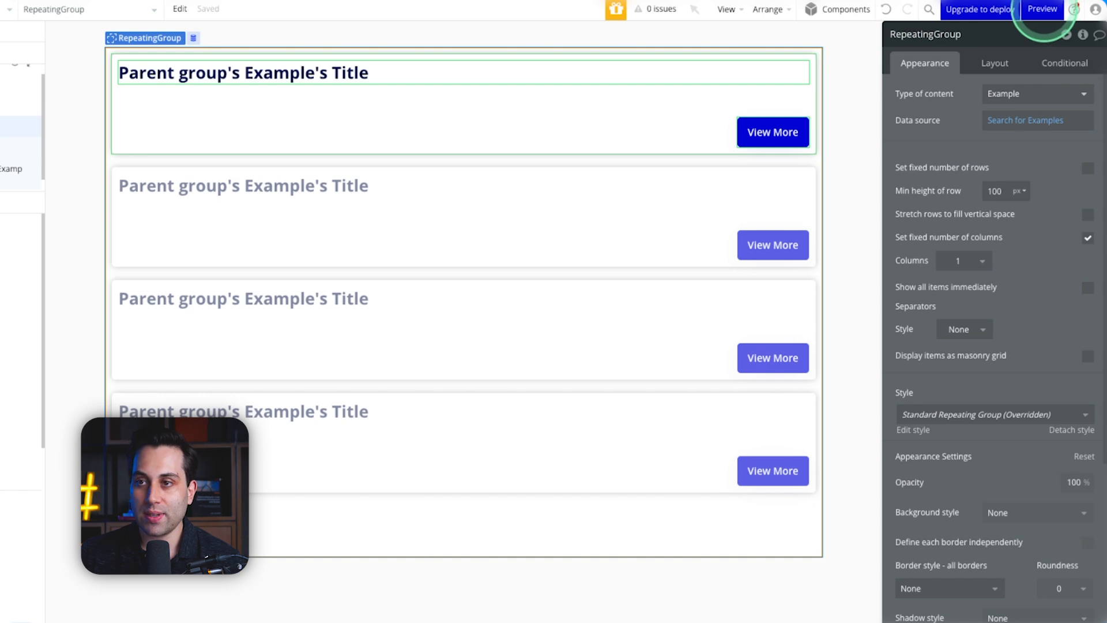
{"action": "left_click", "coordinate": [1043, 9]}
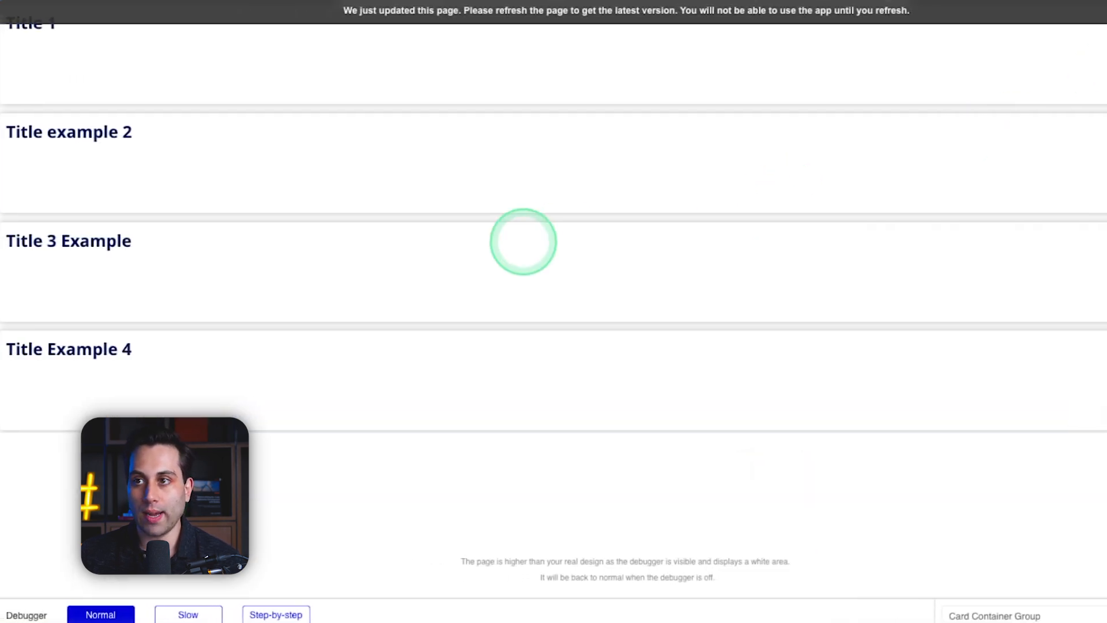
{"action": "key", "text": "super+r"}
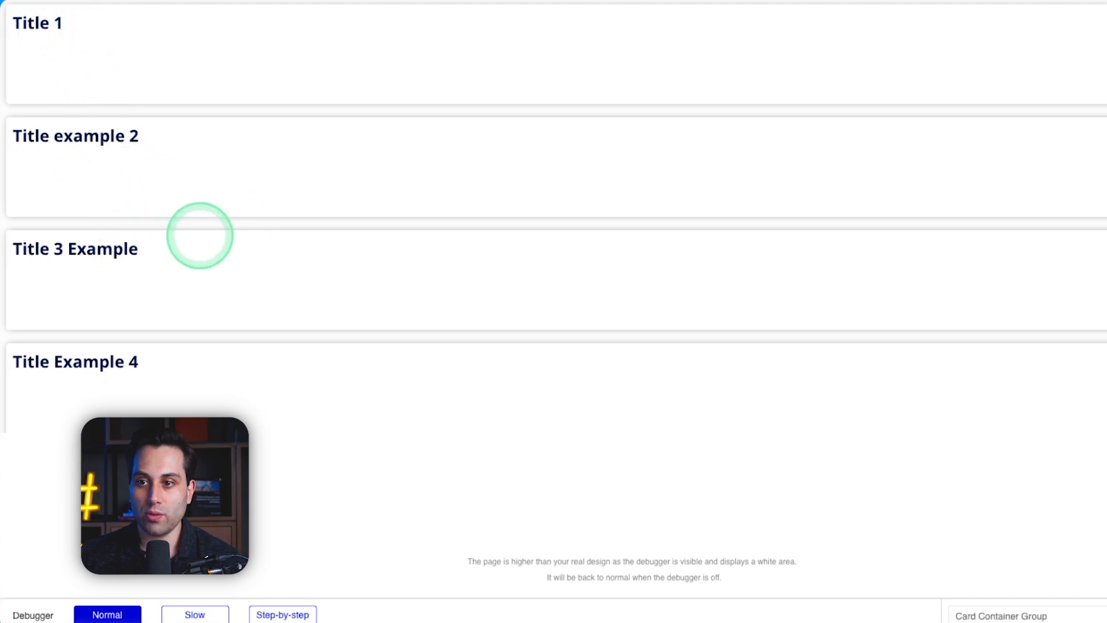
{"action": "scroll", "coordinate": [208, 234], "scroll_direction": "down", "scroll_amount": 2}
{"action": "scroll", "coordinate": [194, 289], "scroll_direction": "down", "scroll_amount": 2}
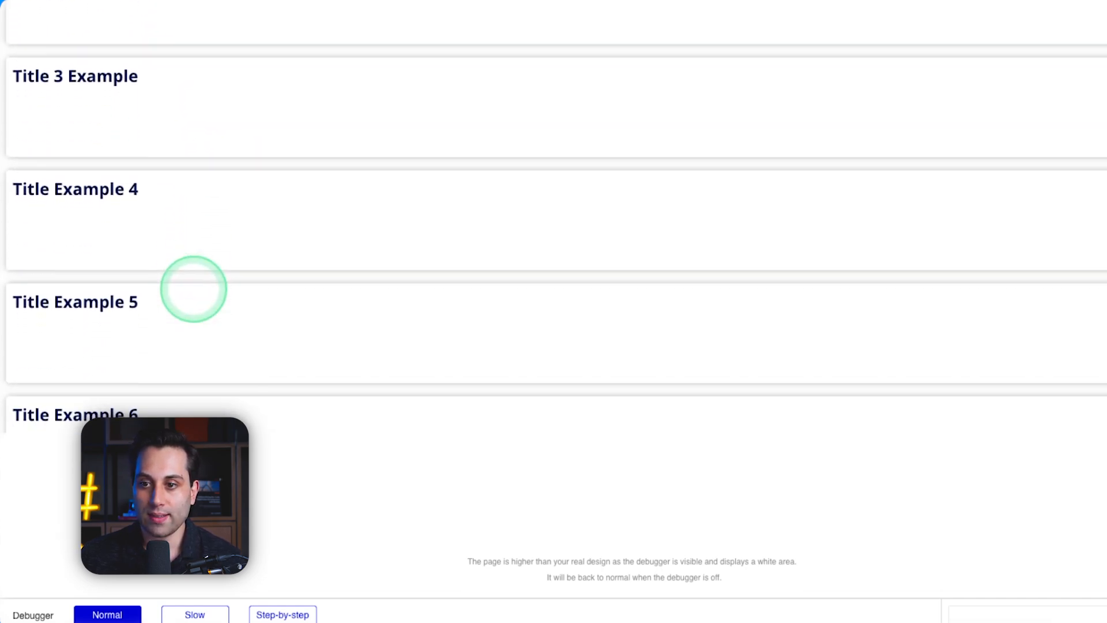
{"action": "scroll", "coordinate": [193, 289], "scroll_direction": "down", "scroll_amount": 4}
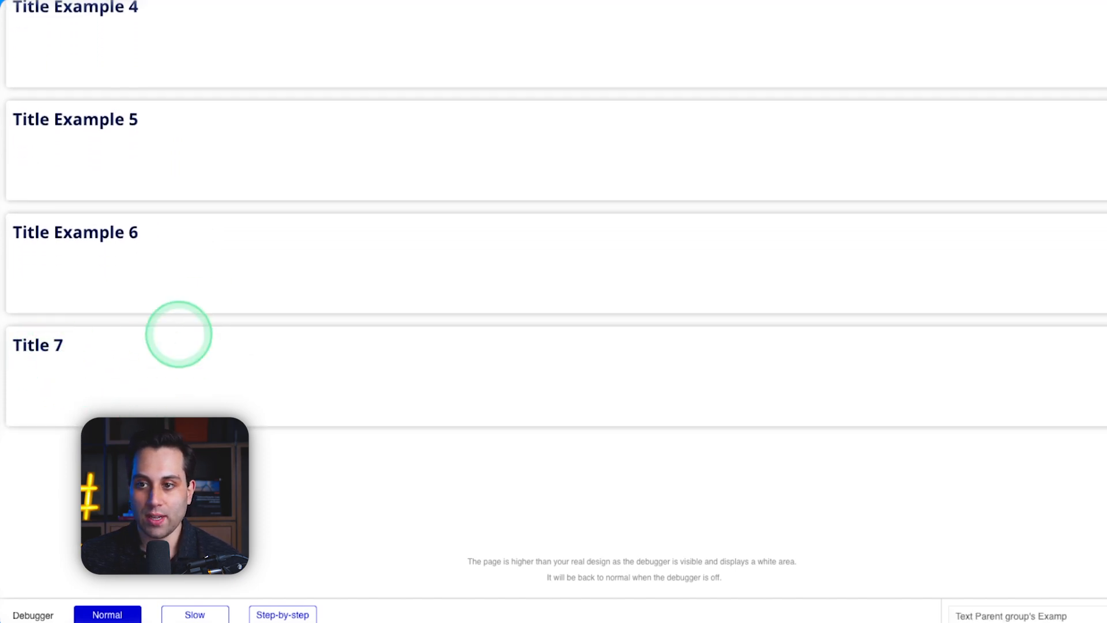
{"action": "scroll", "coordinate": [265, 330], "scroll_direction": "up", "scroll_amount": 8}
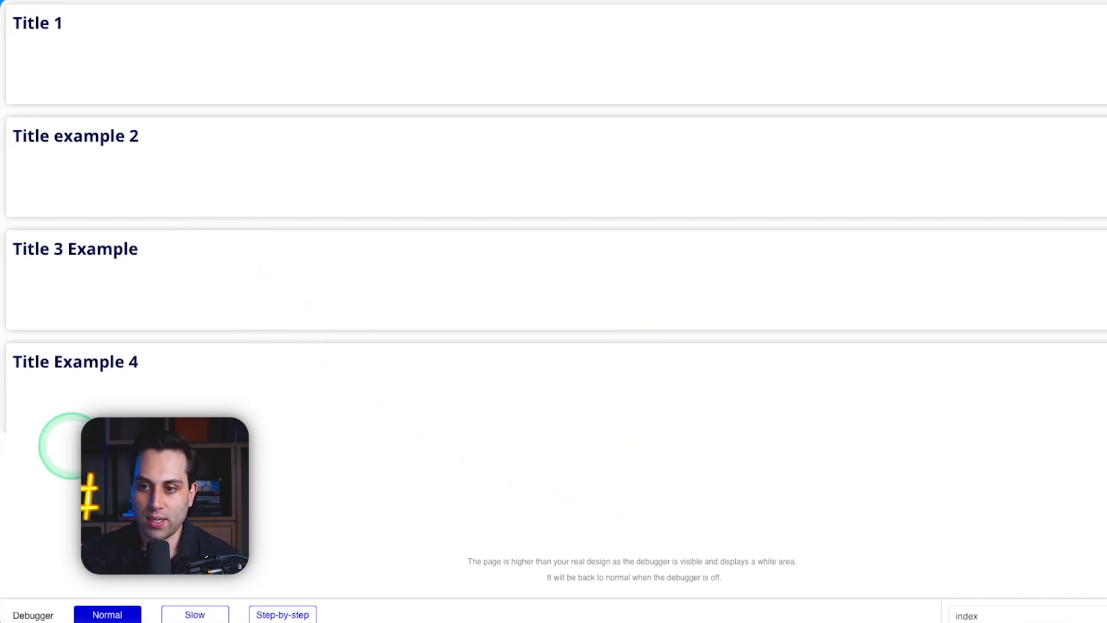
{"action": "scroll", "coordinate": [127, 49], "scroll_direction": "down", "scroll_amount": 1}
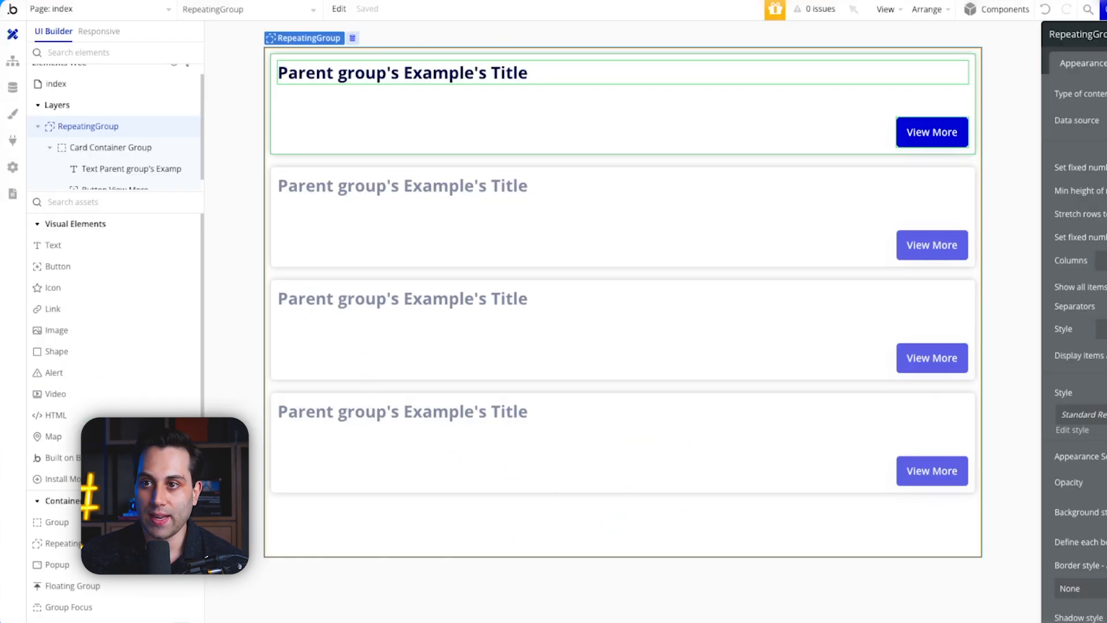
Step: Turn on Fit height to content for the repeating group and check the card list in the page preview
{"action": "left_click", "coordinate": [84, 82]}
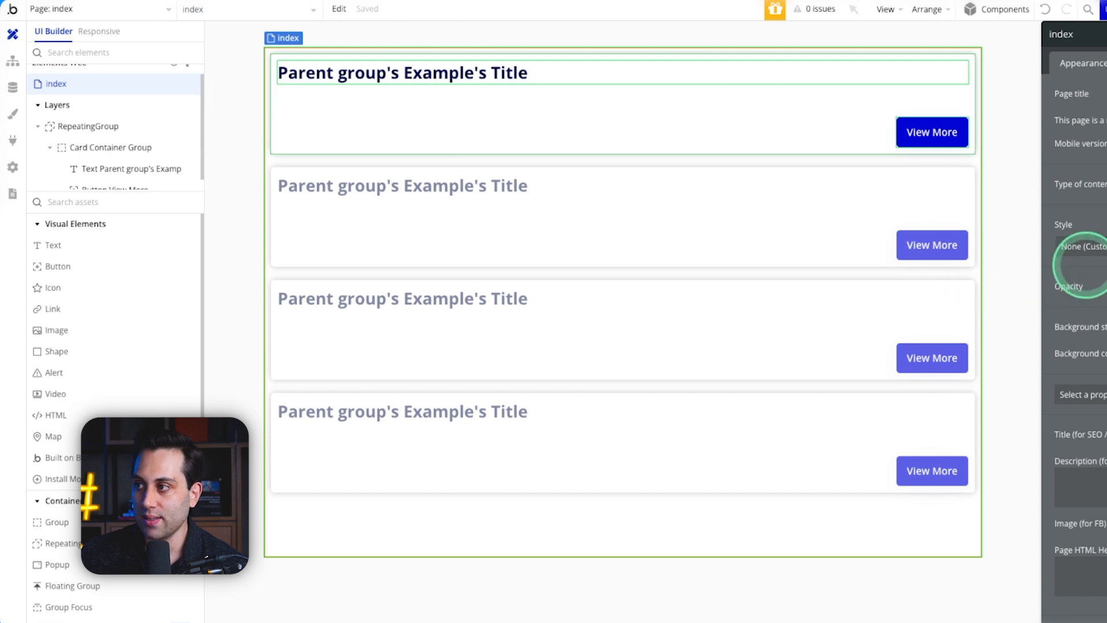
{"action": "left_click", "coordinate": [995, 64]}
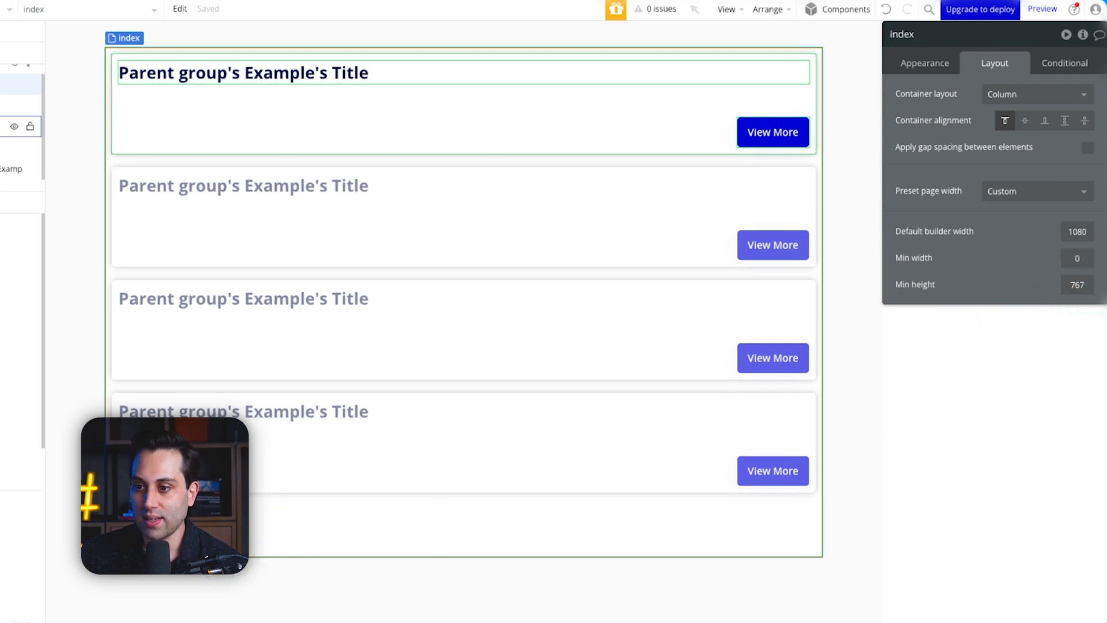
{"action": "left_click", "coordinate": [796, 502]}
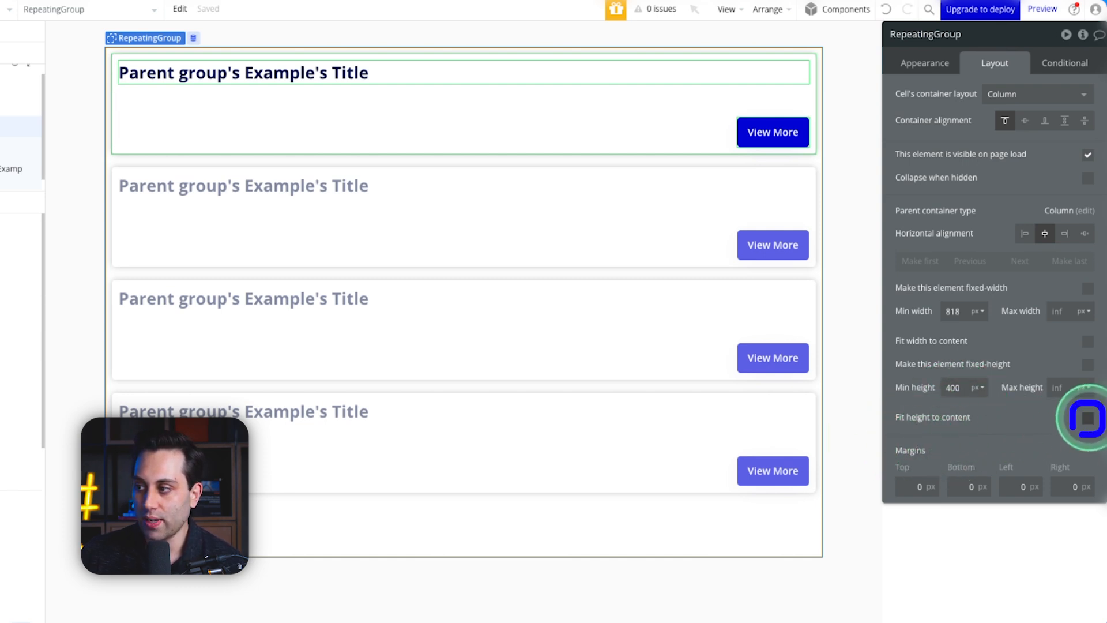
{"action": "left_click", "coordinate": [1087, 418]}
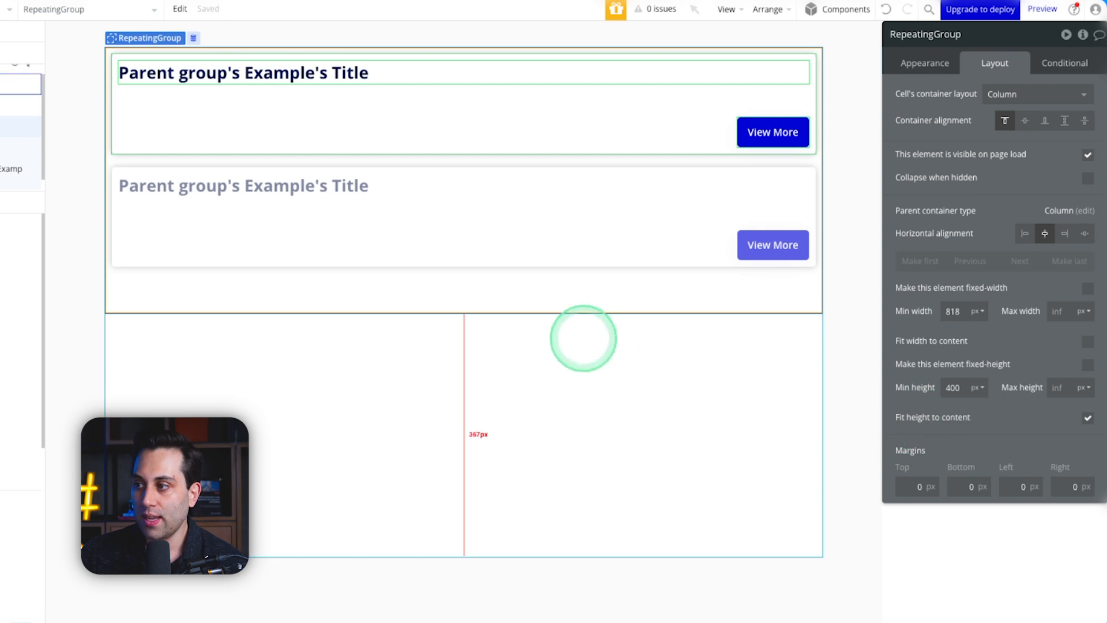
{"action": "left_click", "coordinate": [1042, 8]}
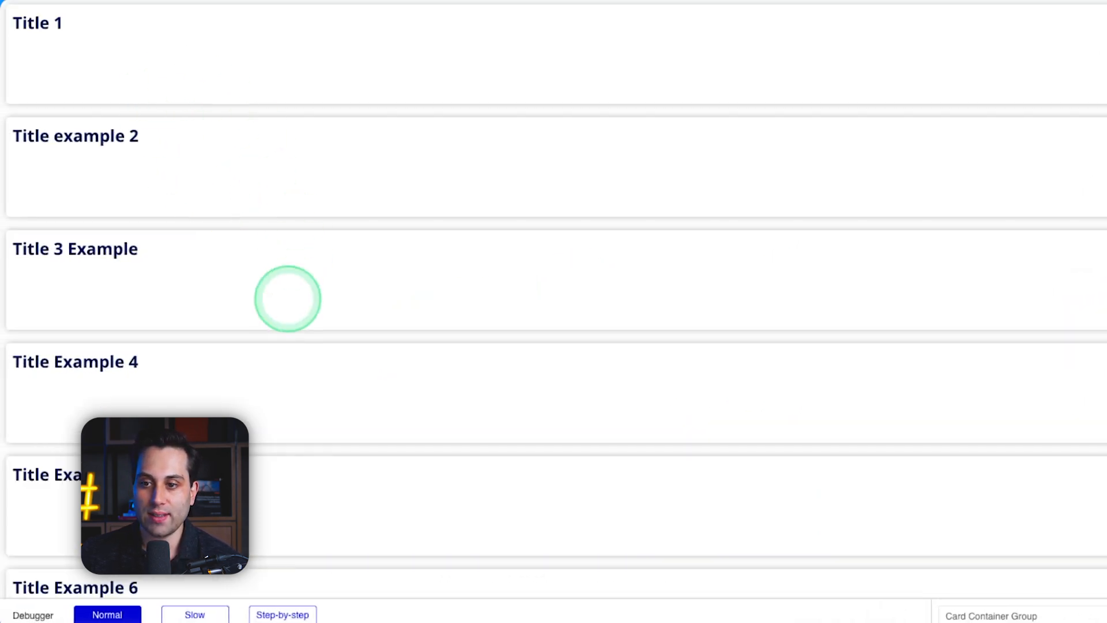
{"action": "scroll", "coordinate": [219, 300], "scroll_direction": "down", "scroll_amount": 6}
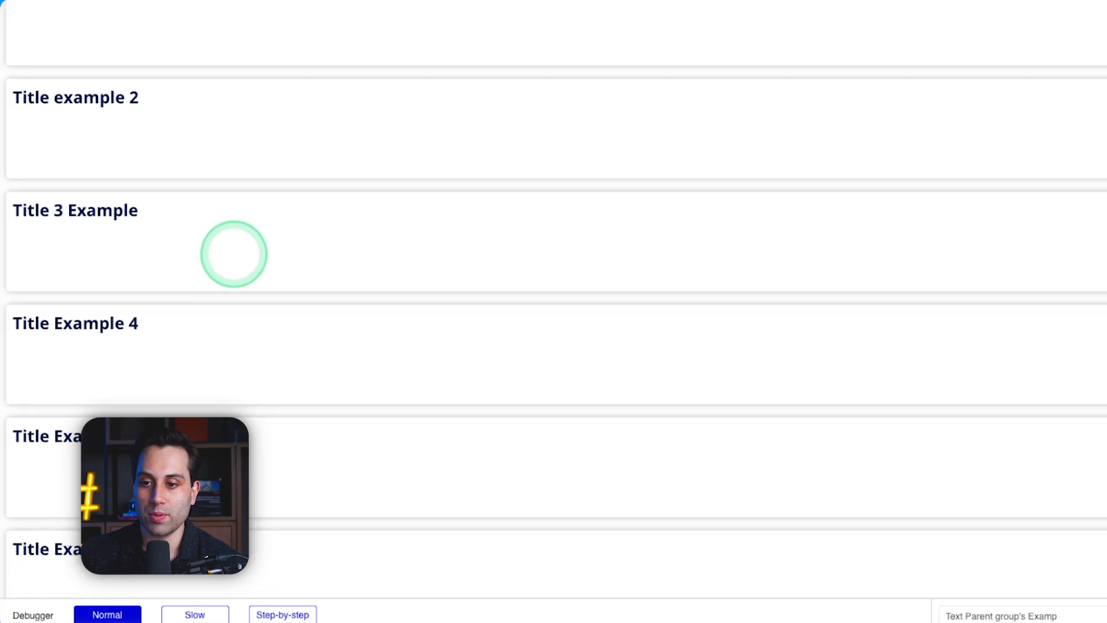
Step: Fix the repeating group at 1 row and 4 columns and preview the page
{"action": "scroll", "coordinate": [195, 107], "scroll_direction": "up", "scroll_amount": 6}
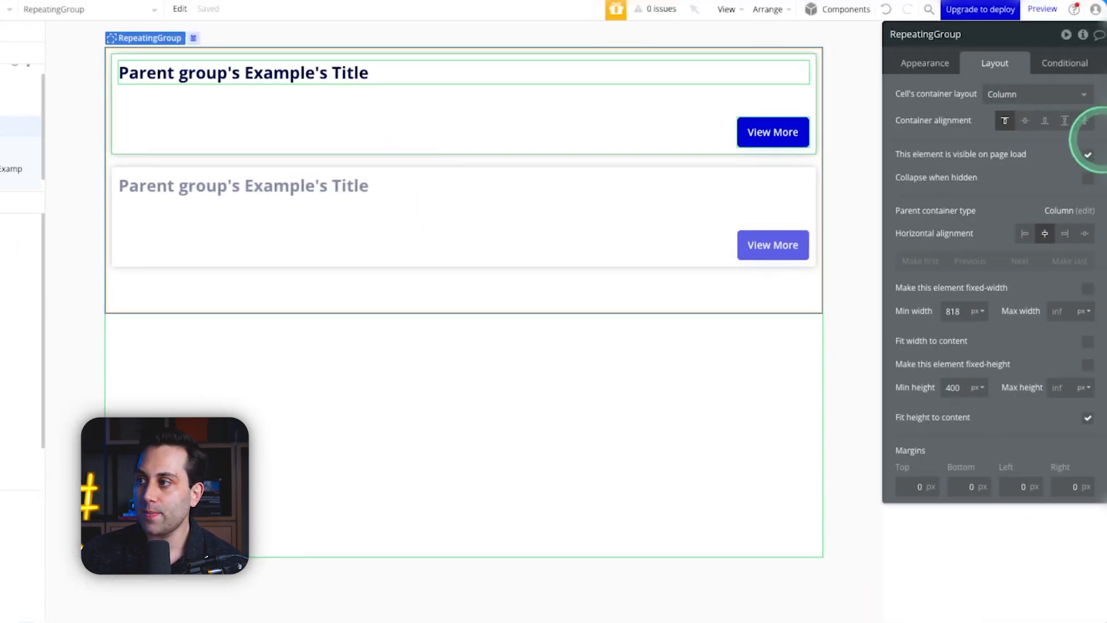
{"action": "left_click", "coordinate": [926, 65]}
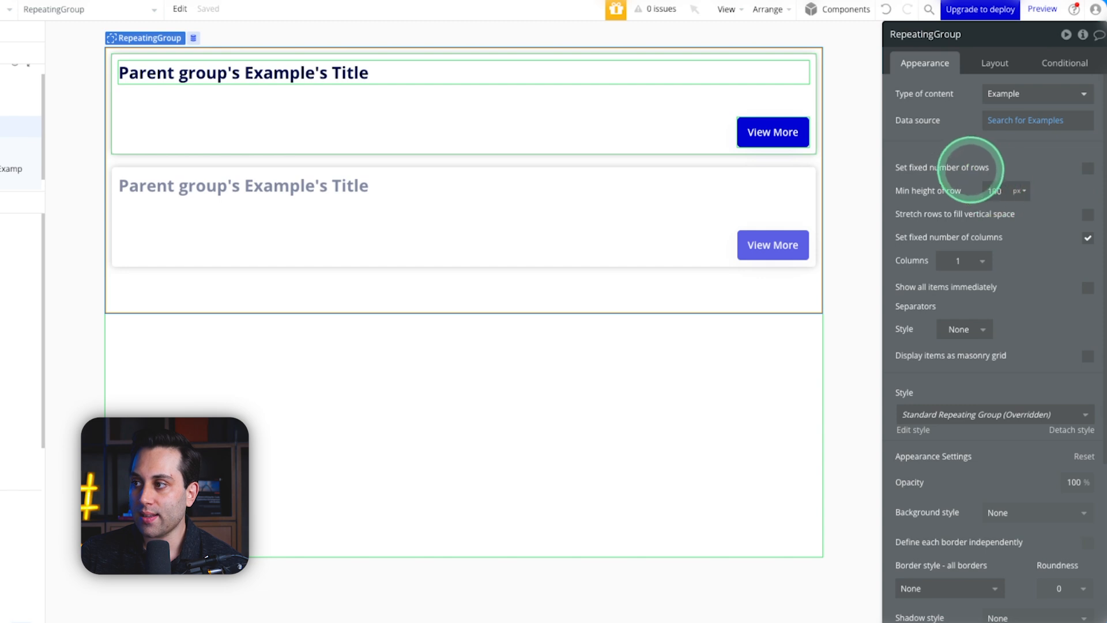
{"action": "left_click", "coordinate": [1088, 168]}
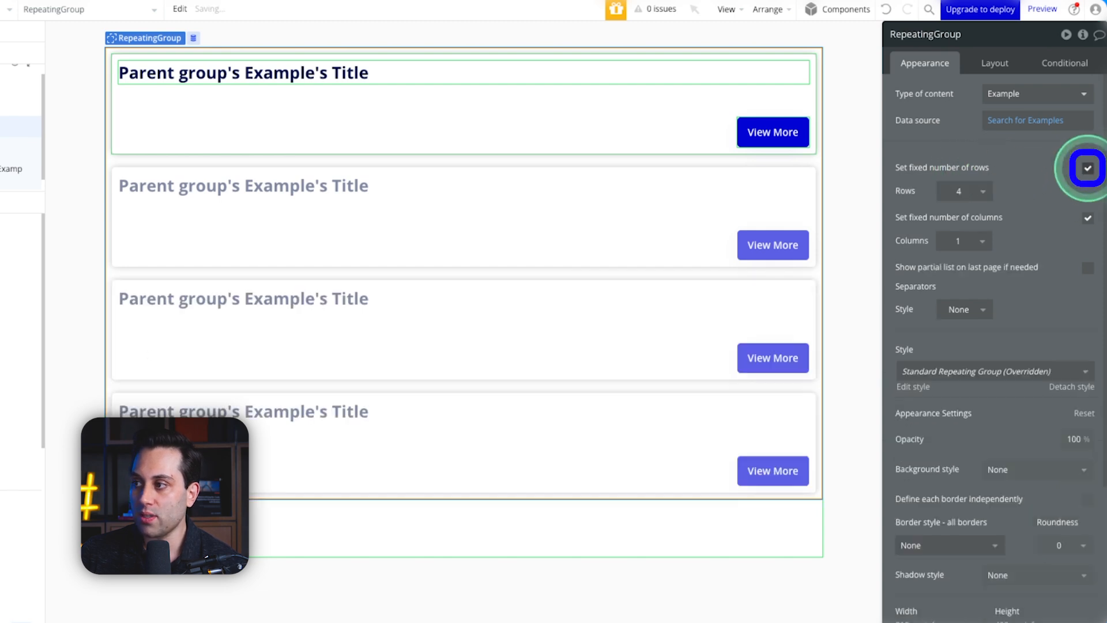
{"action": "left_click", "coordinate": [972, 190]}
{"action": "type", "text": "1"}
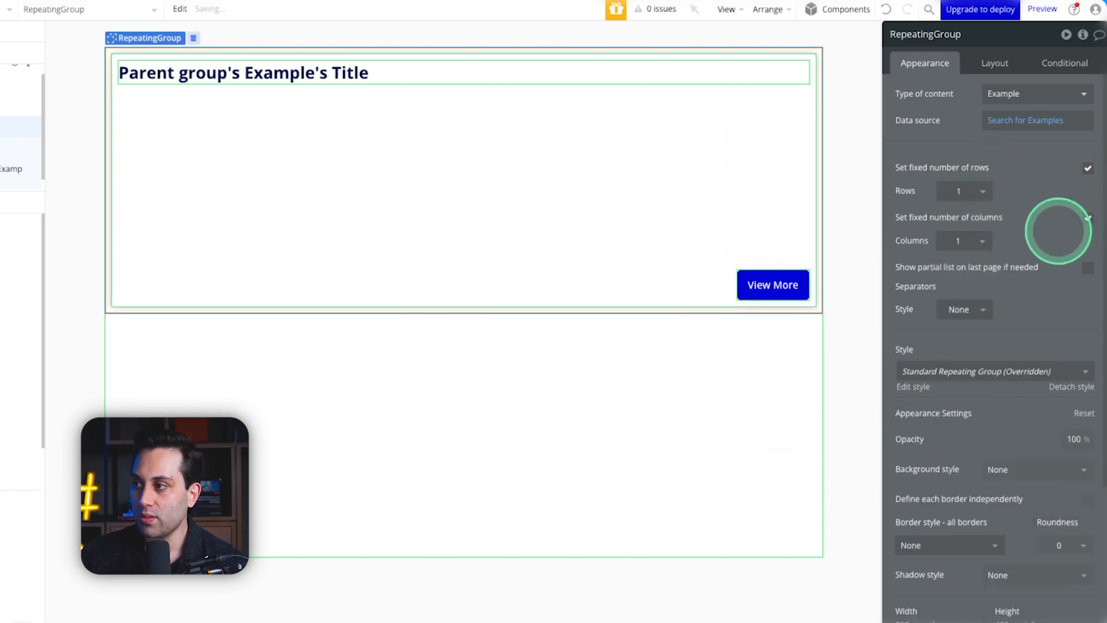
{"action": "left_click", "coordinate": [960, 241]}
{"action": "type", "text": "4"}
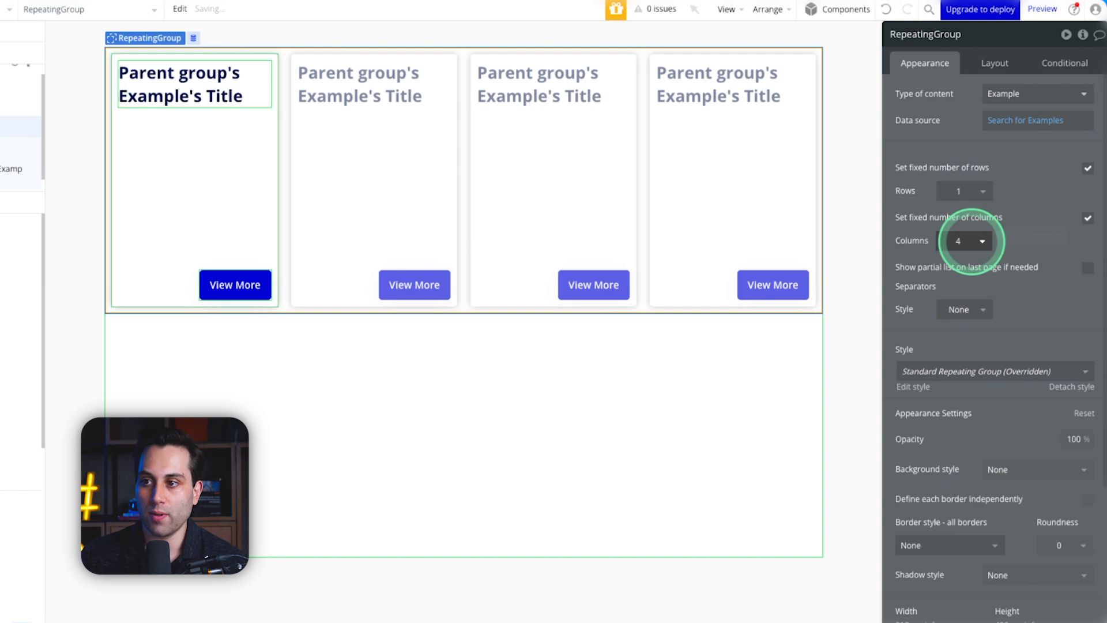
{"action": "left_click", "coordinate": [1042, 8]}
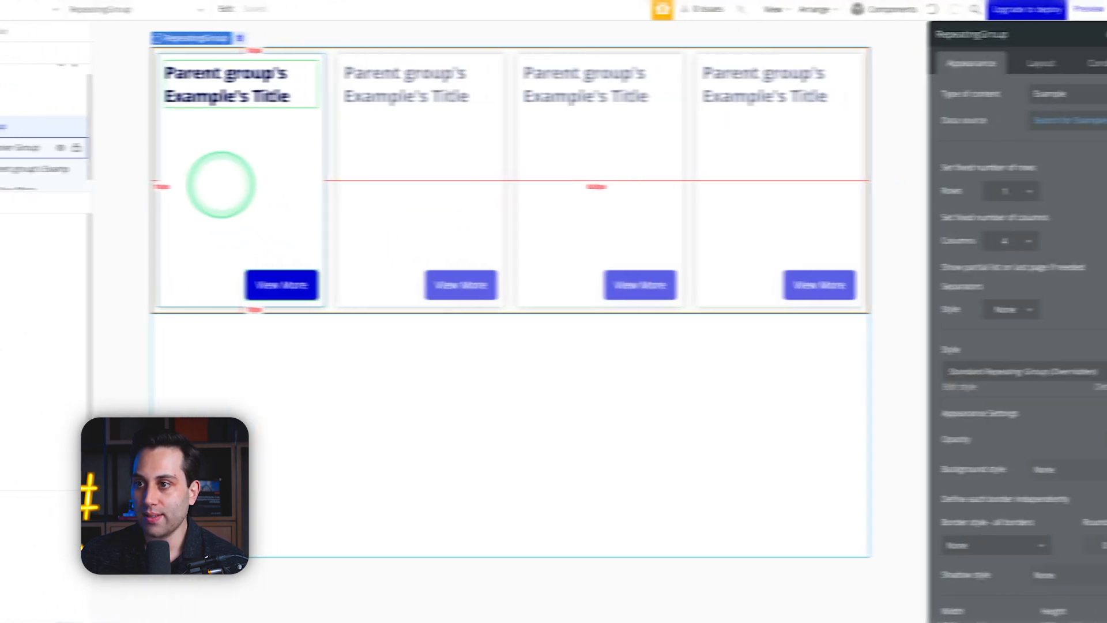
Step: Turn on Fit height to content for the Card Container Group
{"action": "left_click", "coordinate": [334, 184]}
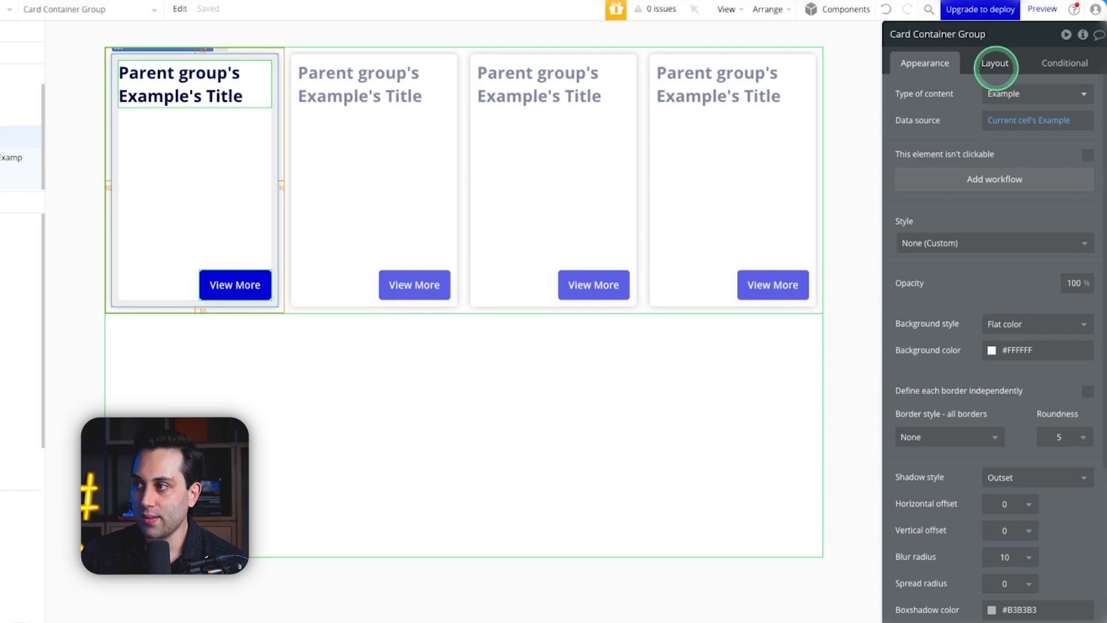
{"action": "left_click", "coordinate": [996, 65]}
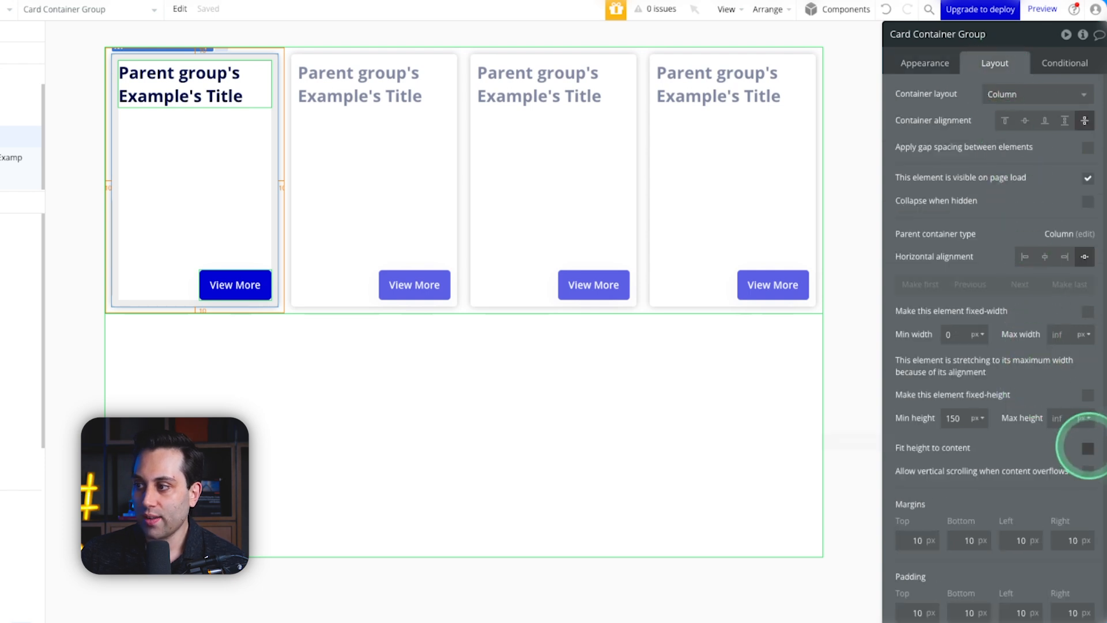
{"action": "left_click", "coordinate": [1089, 448]}
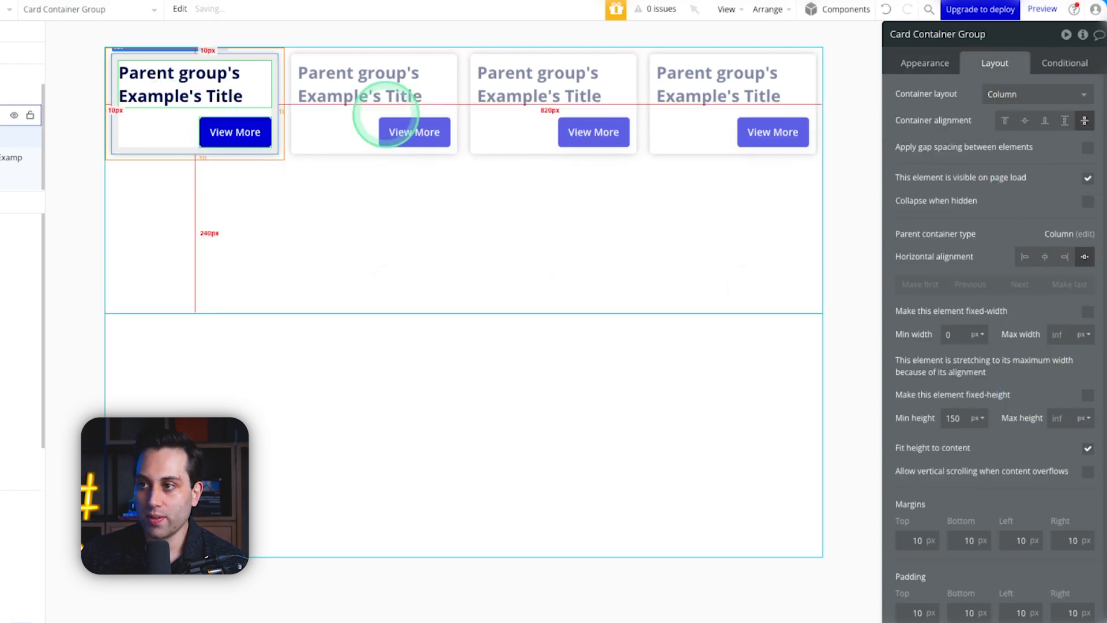
Step: Set the repeating group's minimum height to 0 px and check the row of cards in the page preview
{"action": "left_click", "coordinate": [382, 264]}
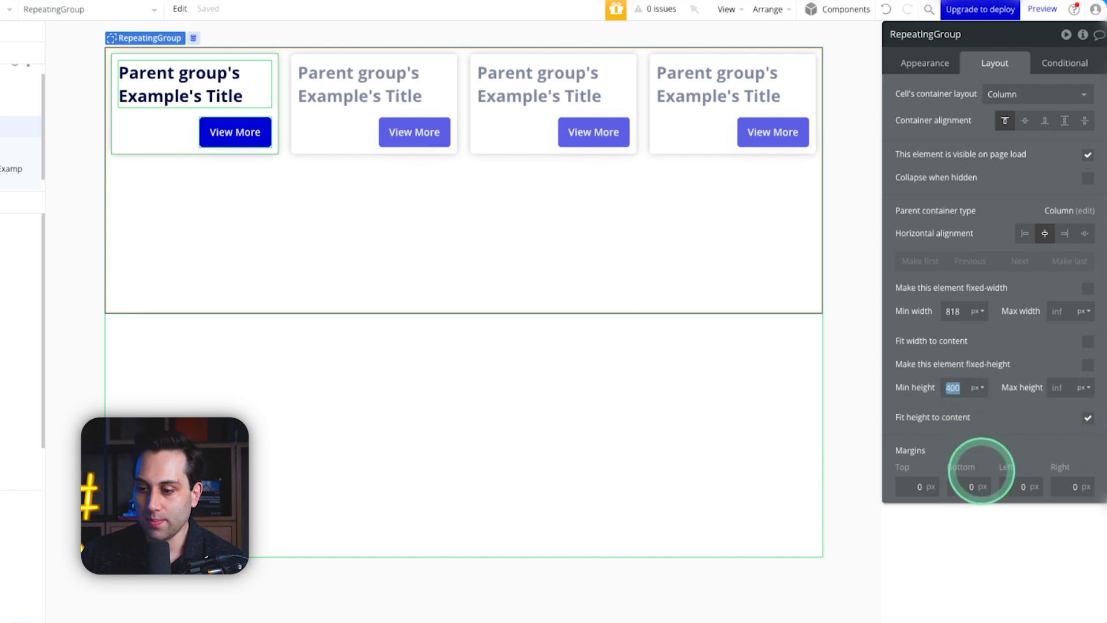
{"action": "type", "text": "200"}
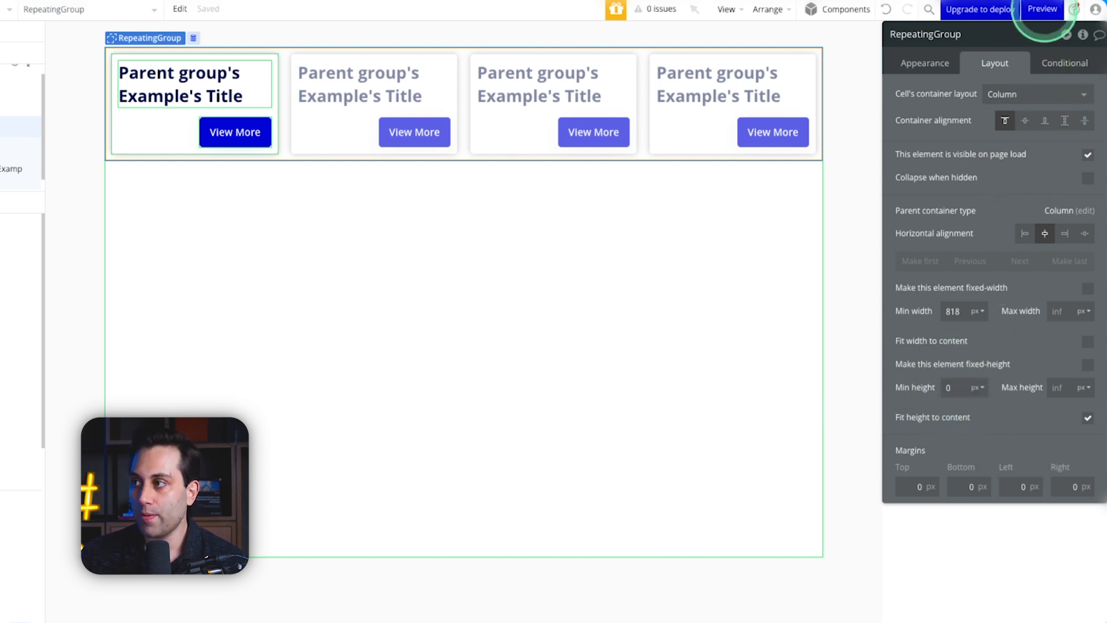
{"action": "left_click", "coordinate": [1042, 8]}
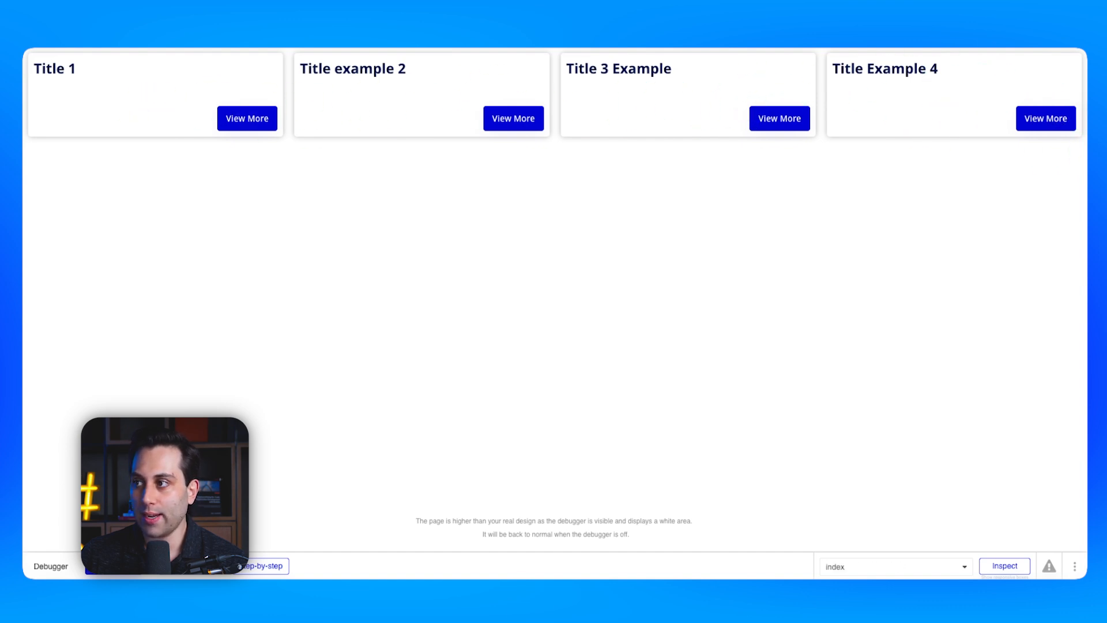
{"action": "left_click_drag", "start_coordinate": [1076, 164], "coordinate": [1076, 228]}
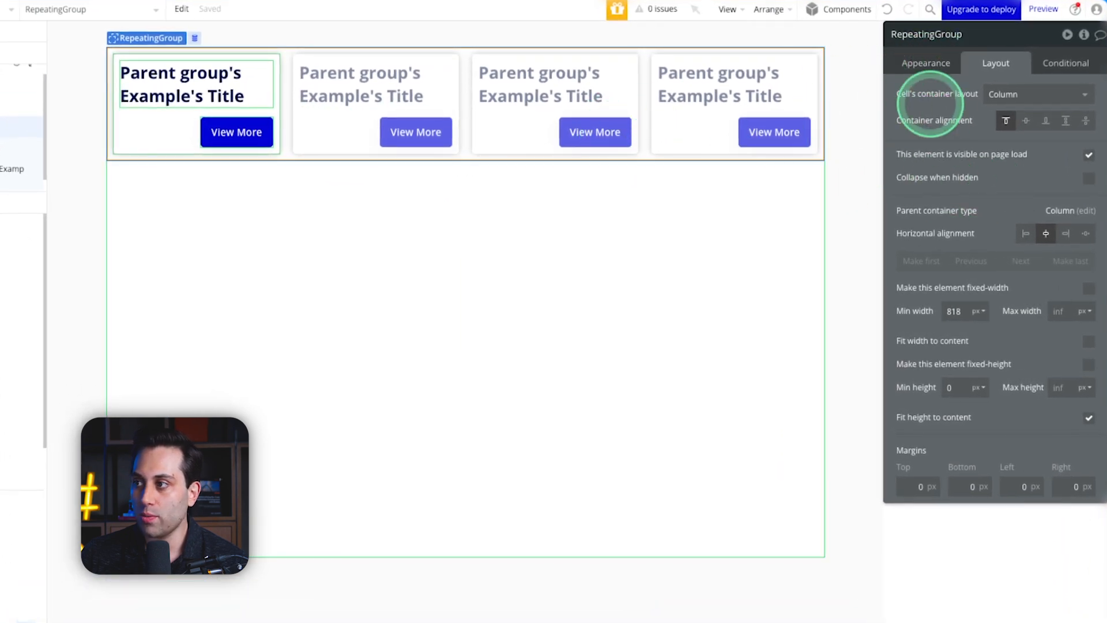
Step: Turn off the repeating group's fixed number of columns and preview the page
{"action": "left_click", "coordinate": [924, 64]}
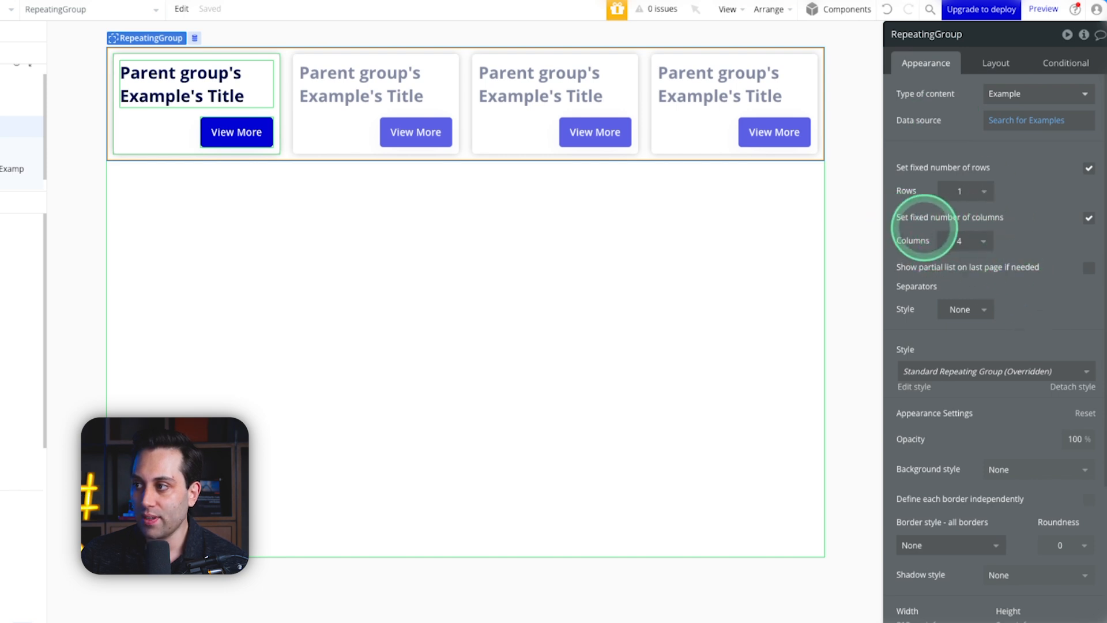
{"action": "left_click", "coordinate": [1088, 218]}
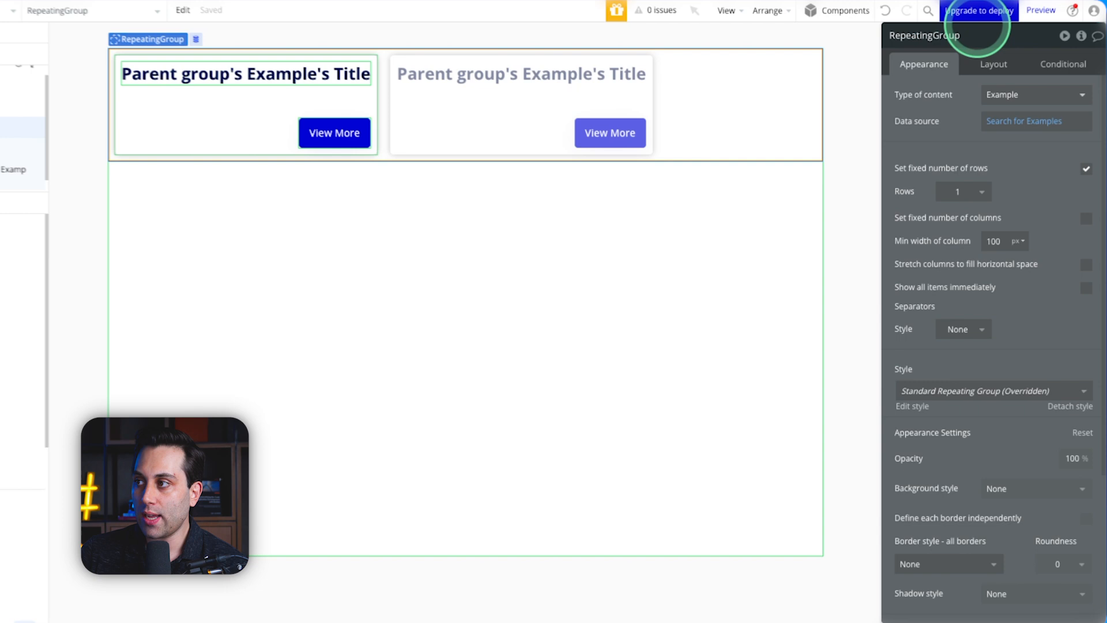
{"action": "left_click", "coordinate": [1041, 10]}
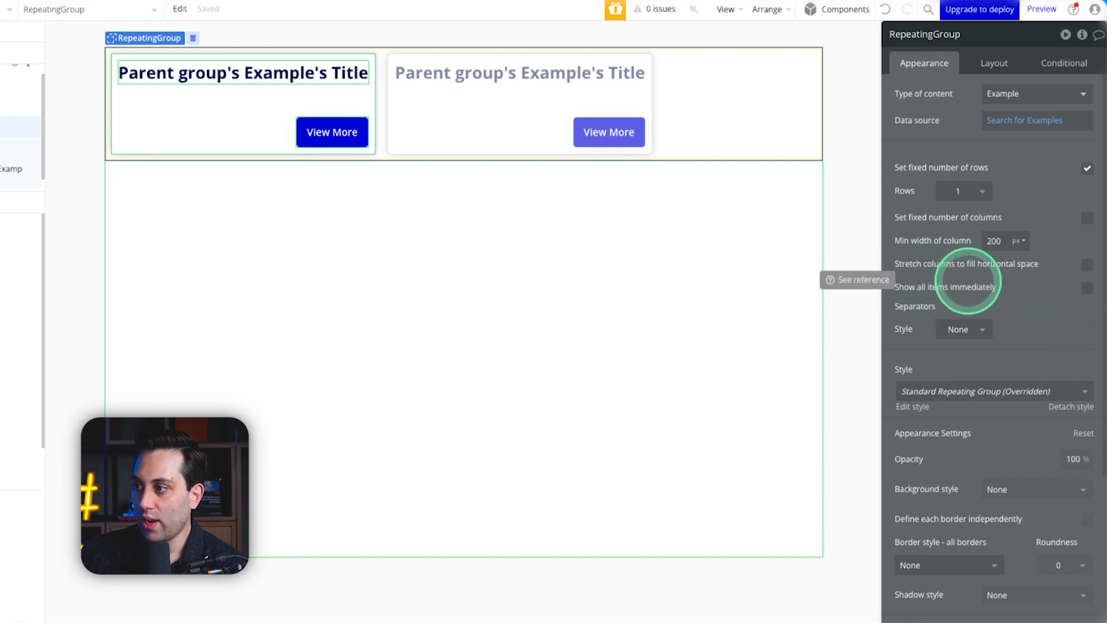
Step: Stretch the columns to fill horizontal space with a 400 px minimum column width and check the card row in the preview
{"action": "left_click", "coordinate": [1087, 265]}
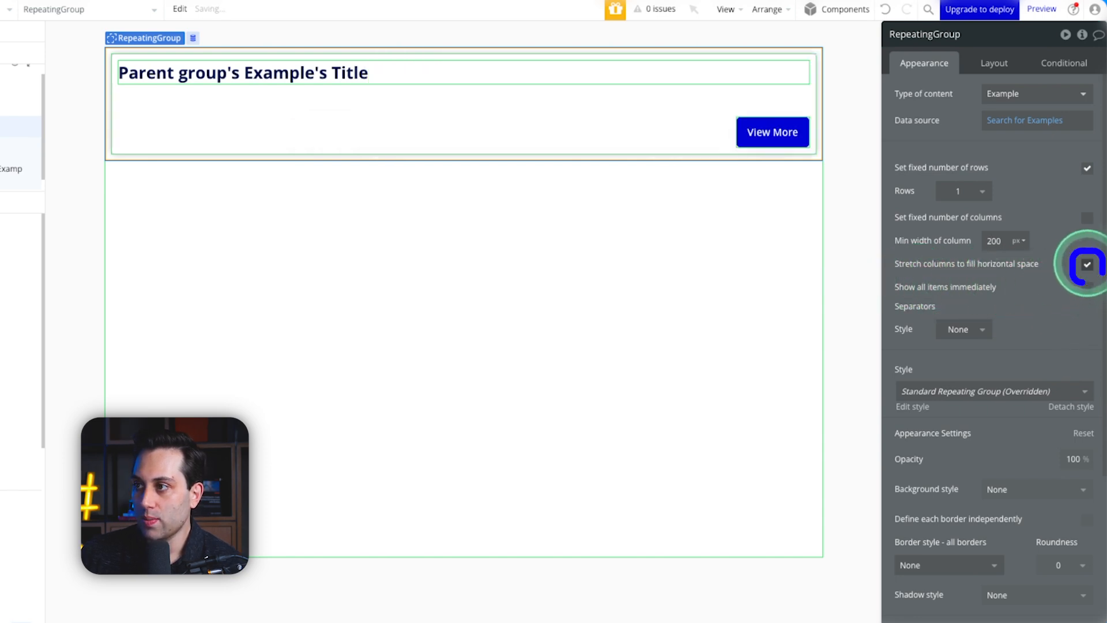
{"action": "left_click", "coordinate": [1042, 9]}
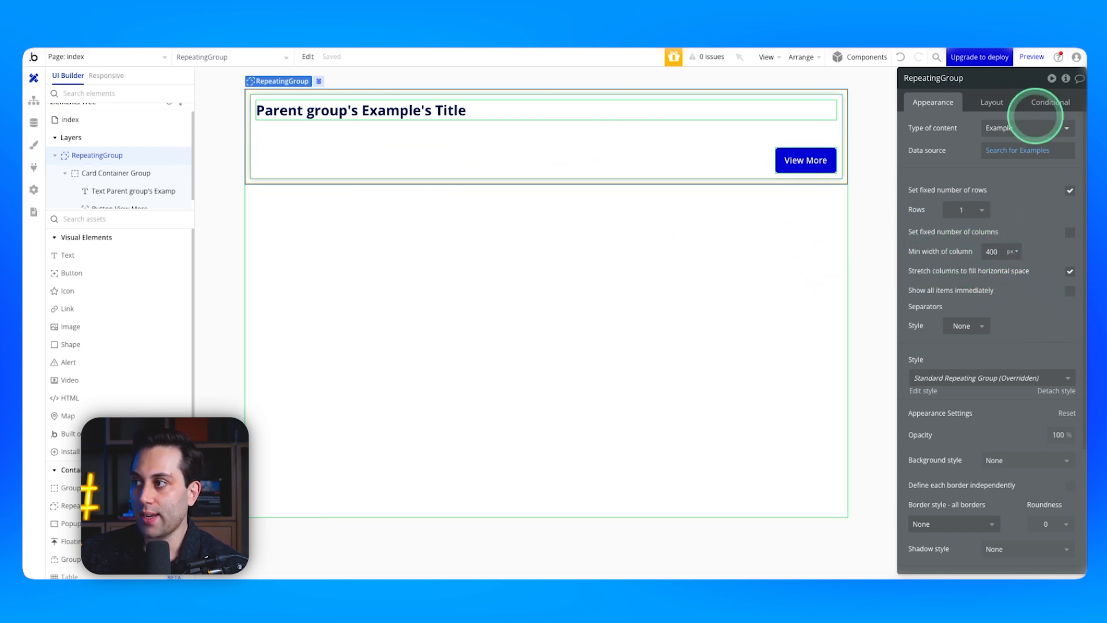
{"action": "left_click", "coordinate": [1032, 56]}
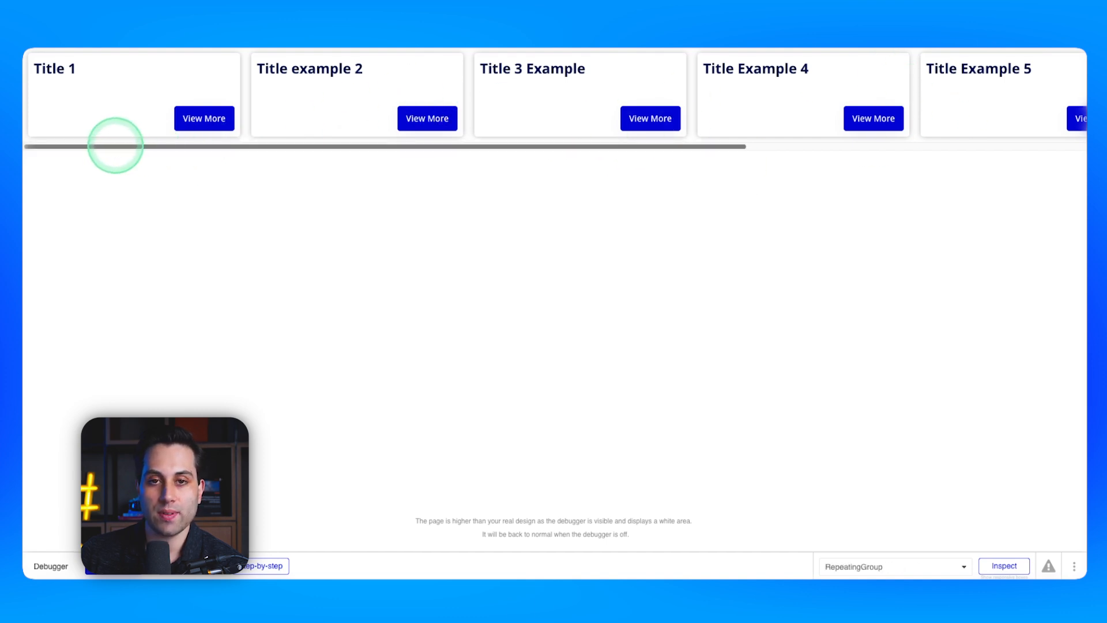
{"action": "left_click_drag", "start_coordinate": [116, 148], "coordinate": [89, 150]}
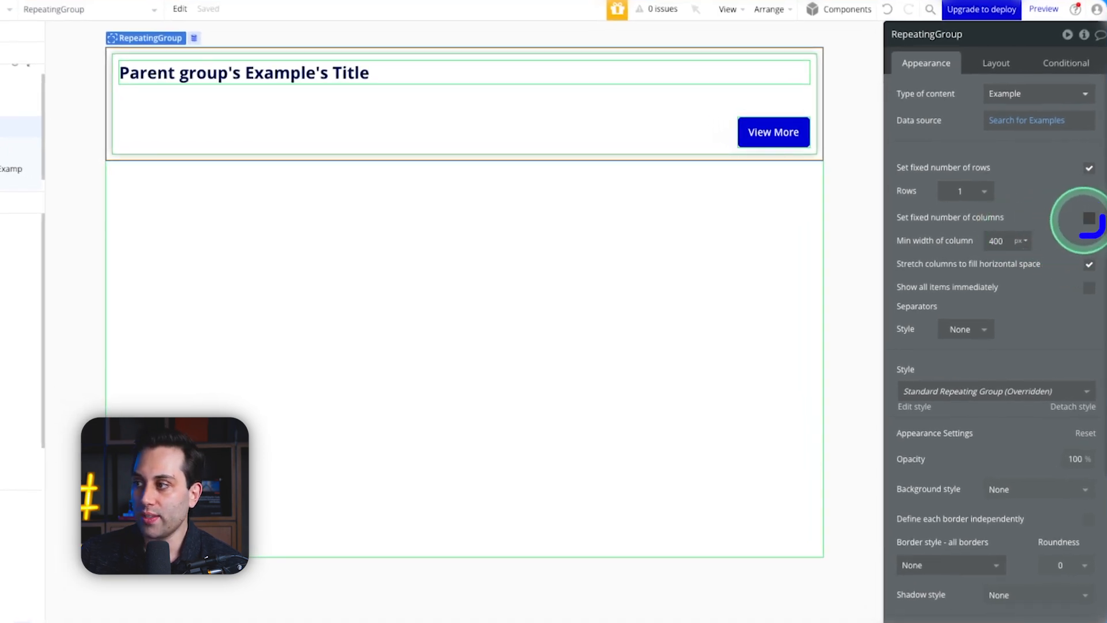
Step: Fix the repeating group at 6 columns and check how the cards adapt in the preview at a narrower browser width
{"action": "left_click", "coordinate": [1089, 218]}
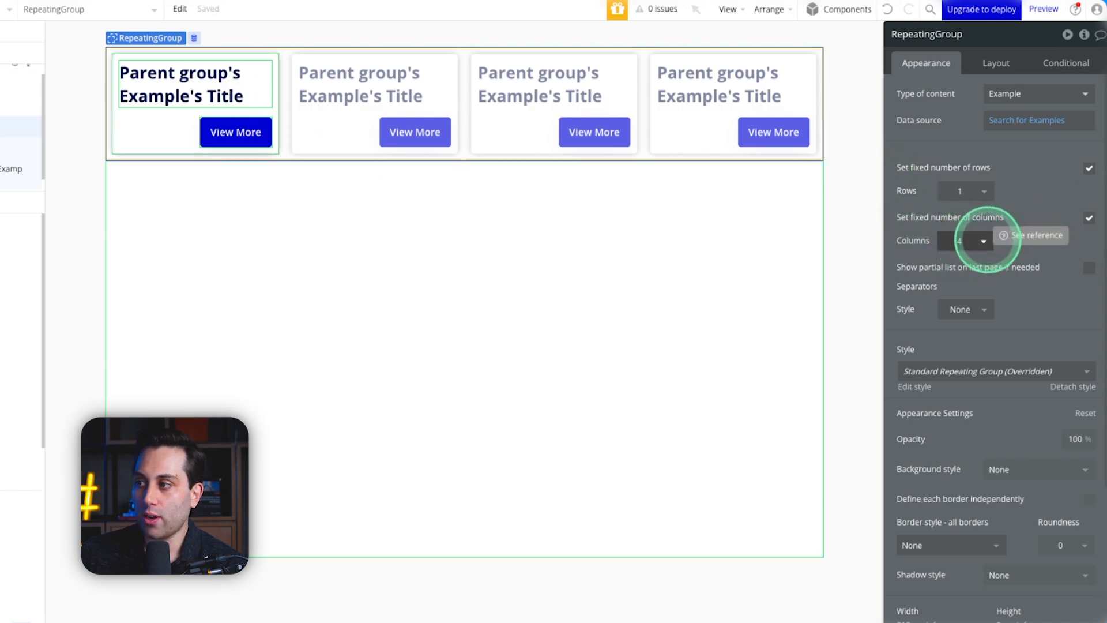
{"action": "left_click", "coordinate": [969, 240]}
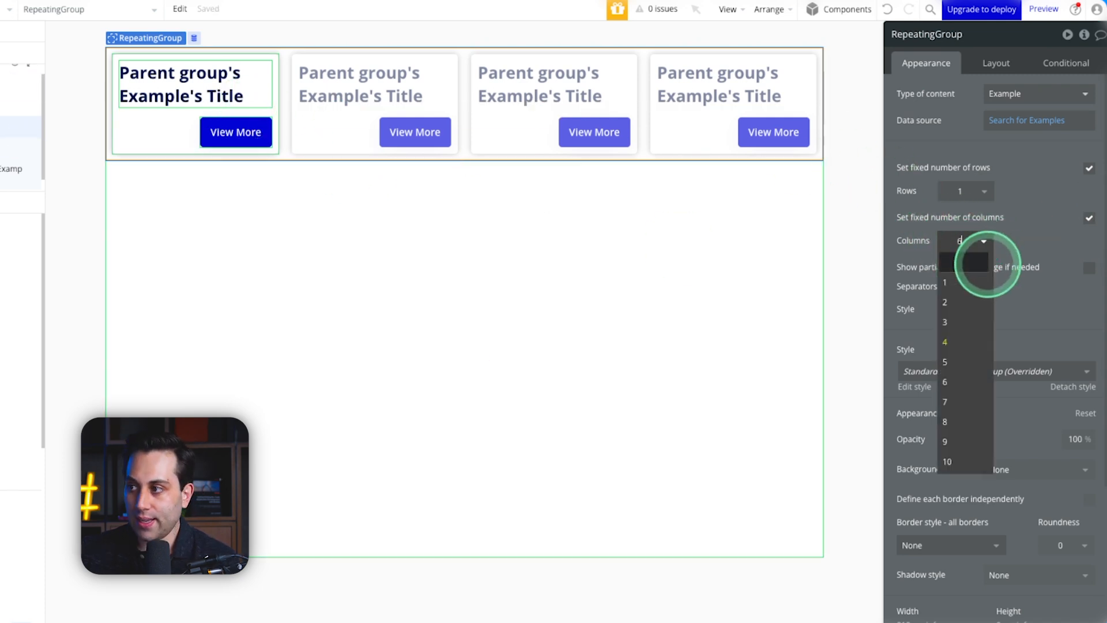
{"action": "type", "text": "6"}
{"action": "left_click", "coordinate": [987, 264]}
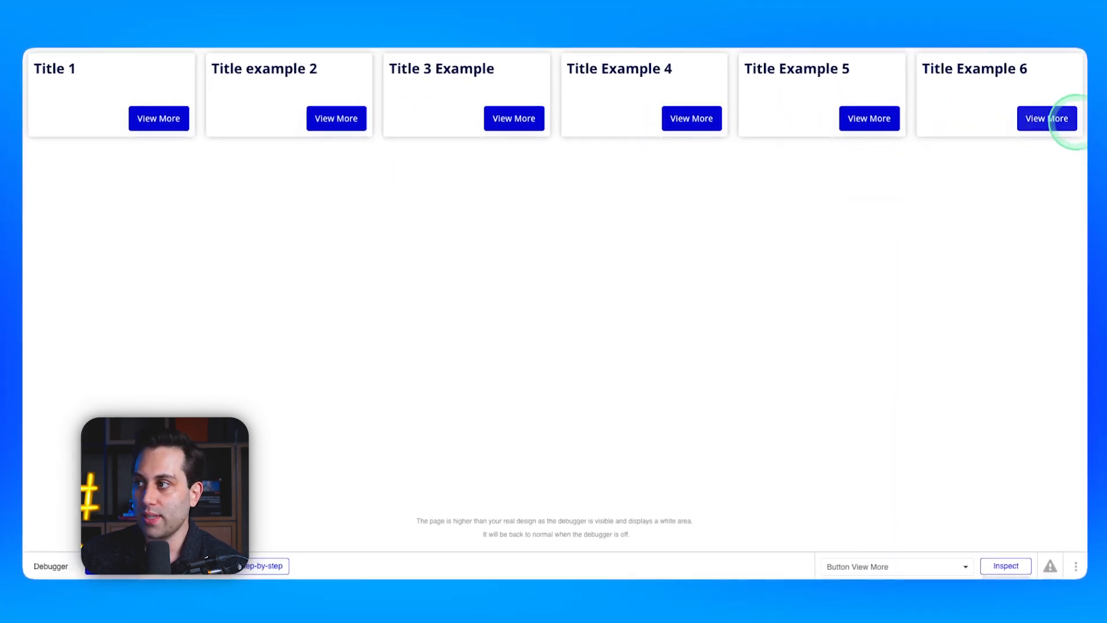
{"action": "left_click_drag", "start_coordinate": [1078, 144], "coordinate": [499, 189]}
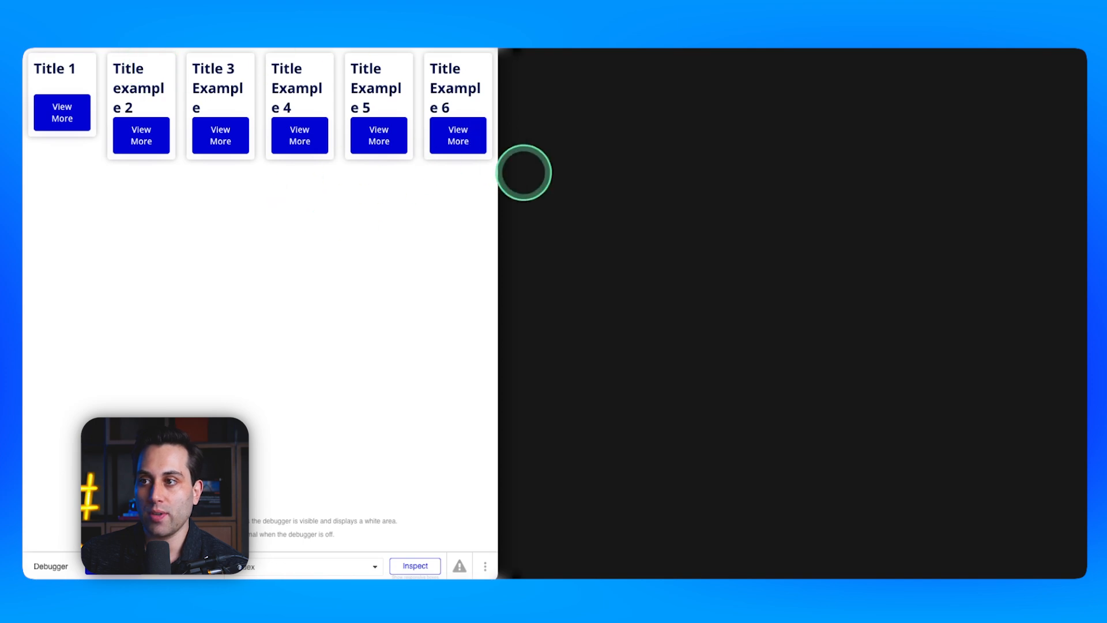
{"action": "left_click_drag", "start_coordinate": [498, 179], "coordinate": [1084, 141]}
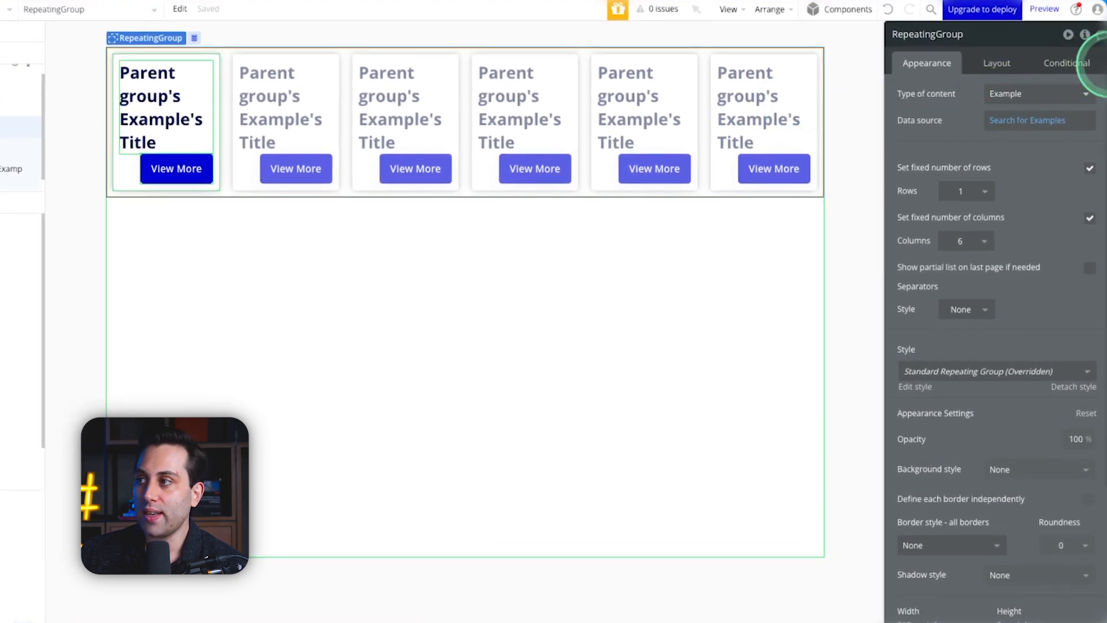
Step: Add a condition to the repeating group for when Current page width is < Mobile Landscape (768 px)
{"action": "left_click", "coordinate": [1068, 63]}
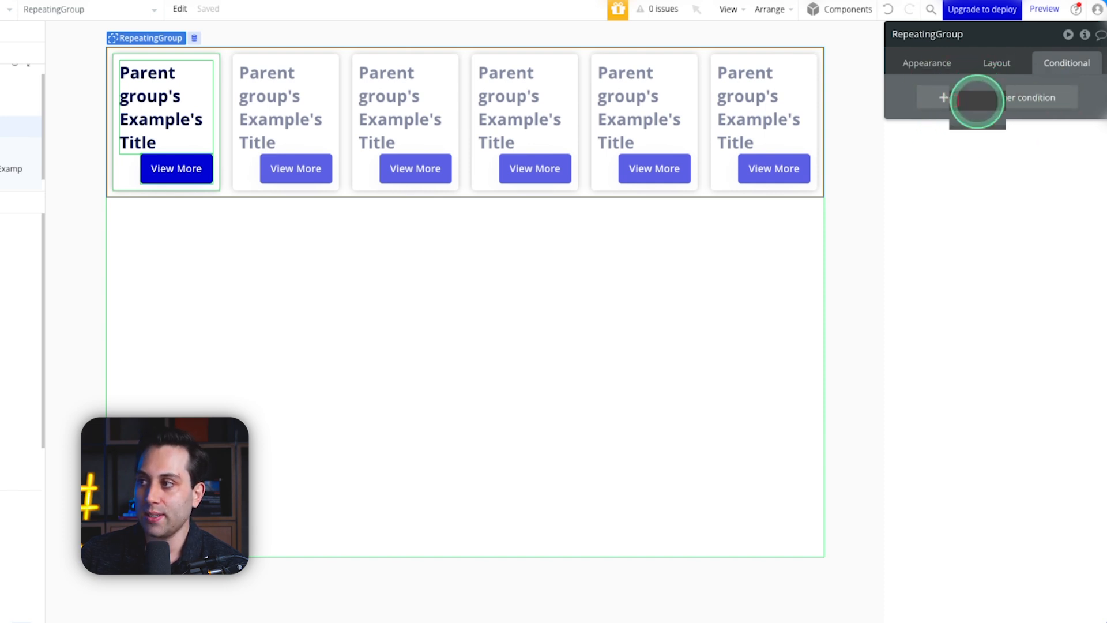
{"action": "left_click", "coordinate": [975, 98]}
{"action": "left_click", "coordinate": [950, 99]}
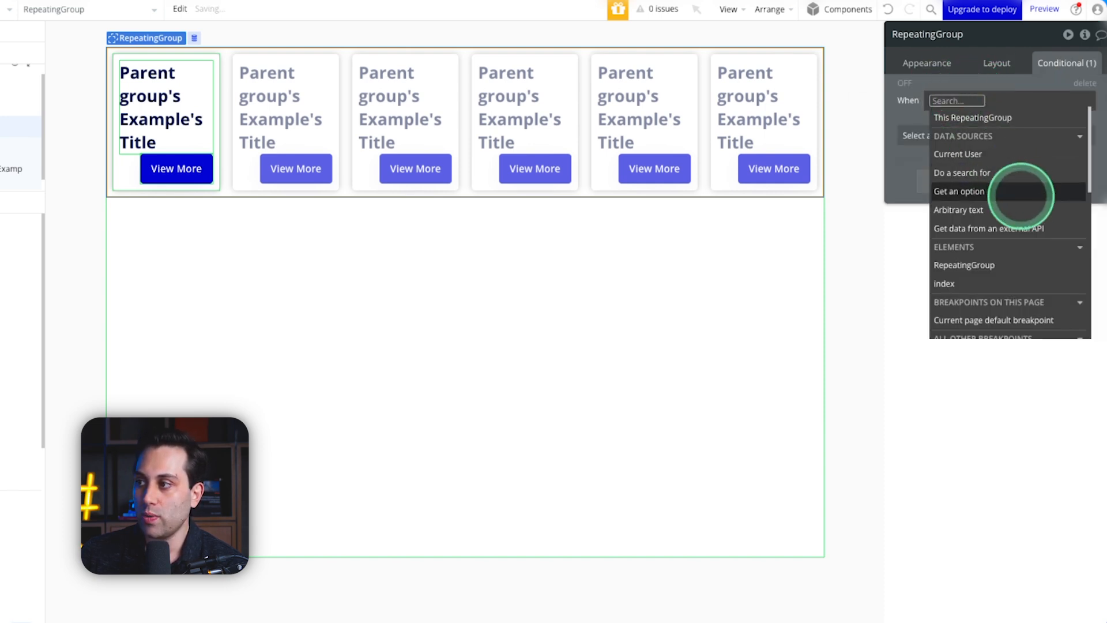
{"action": "scroll", "coordinate": [1003, 222], "scroll_direction": "down", "scroll_amount": 5}
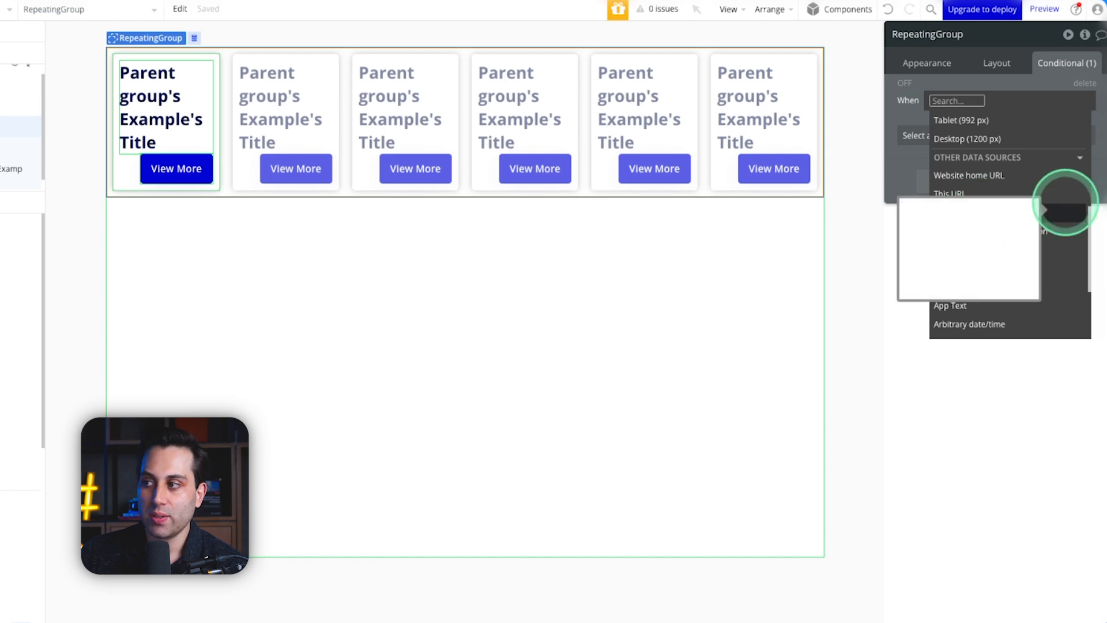
{"action": "left_click", "coordinate": [1067, 212]}
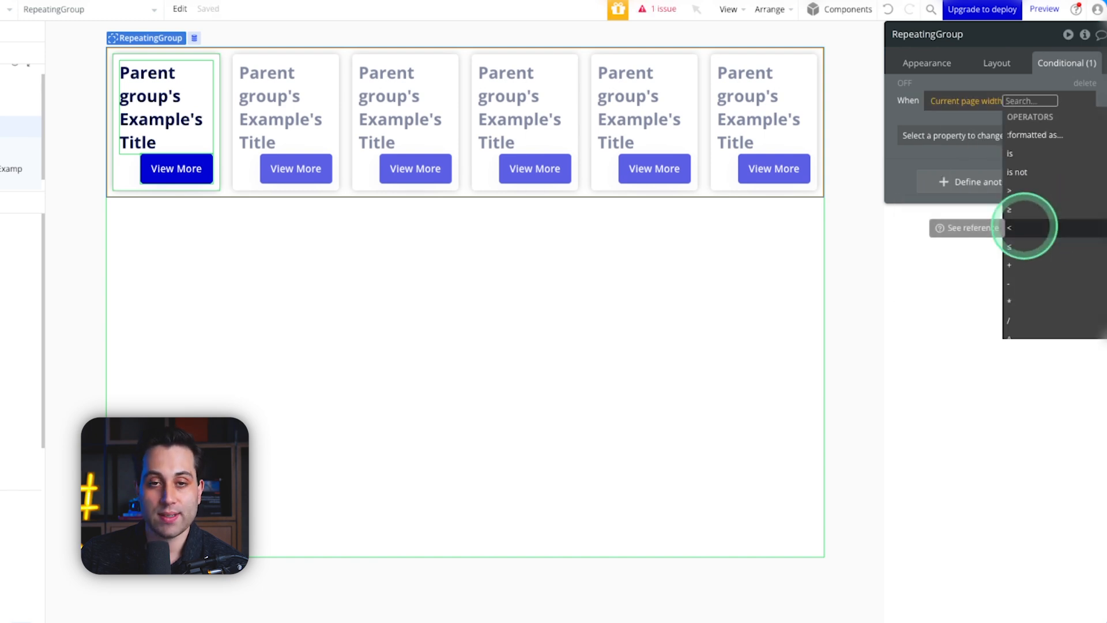
{"action": "left_click", "coordinate": [1024, 227]}
{"action": "scroll", "coordinate": [1038, 242], "scroll_direction": "down", "scroll_amount": 2}
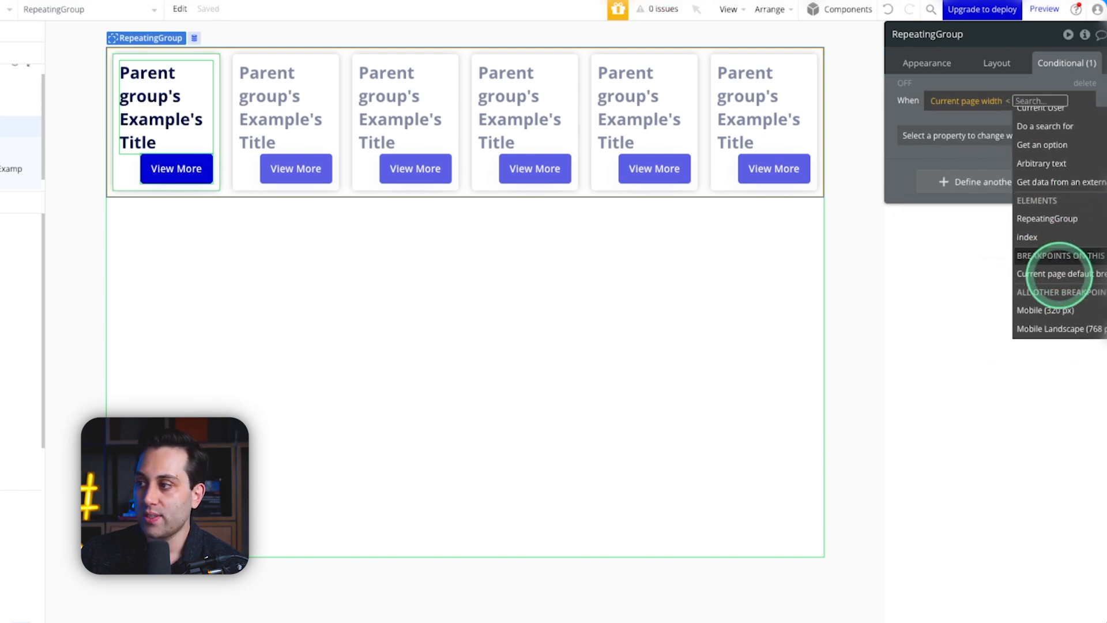
{"action": "scroll", "coordinate": [1060, 272], "scroll_direction": "down", "scroll_amount": 5}
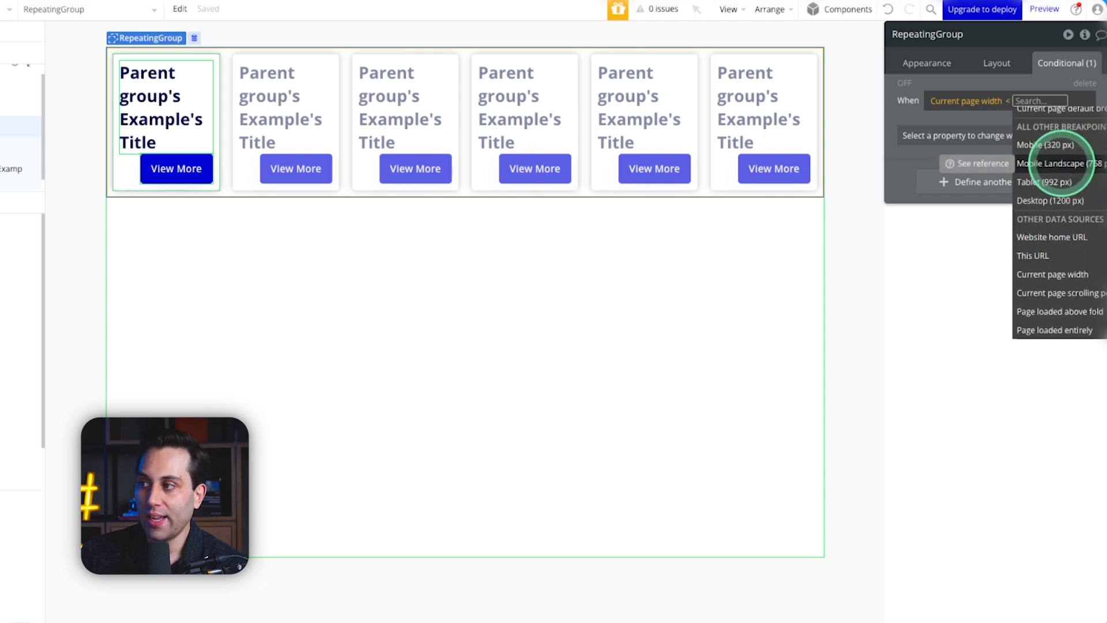
{"action": "left_click", "coordinate": [1063, 163]}
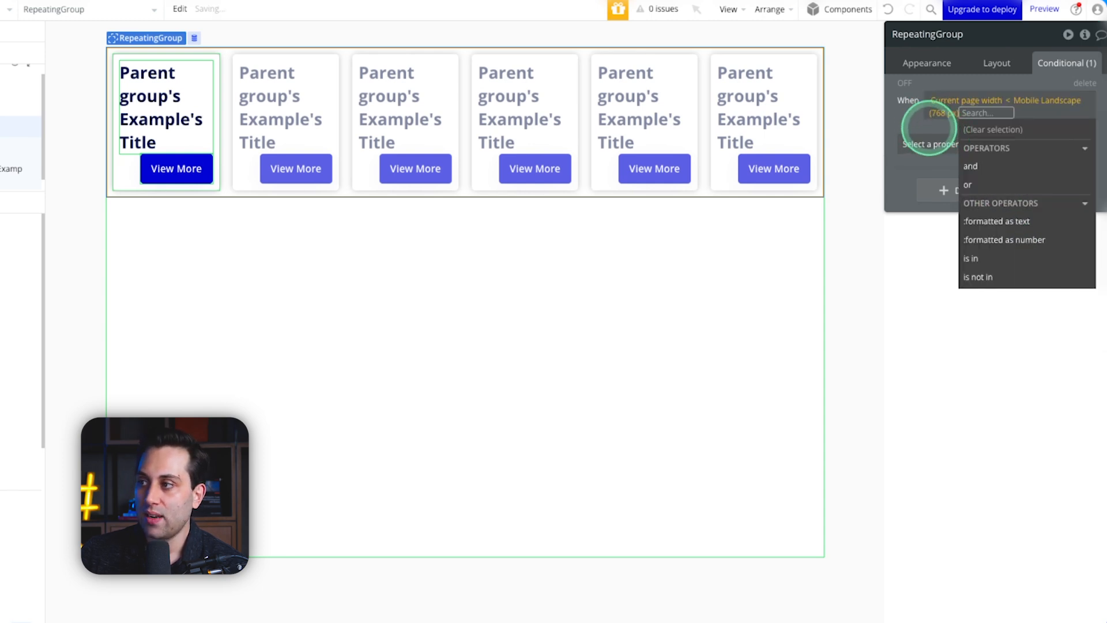
{"action": "left_click", "coordinate": [946, 121]}
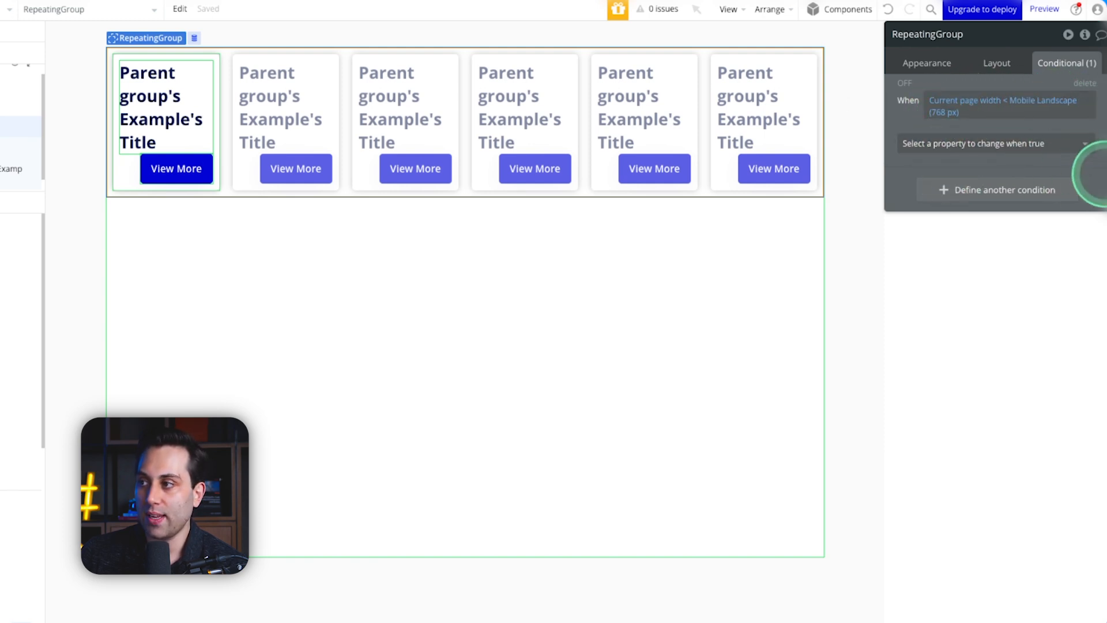
Step: Make the repeating group's Mobile Landscape condition change the Columns property to 3
{"action": "left_click", "coordinate": [1079, 144]}
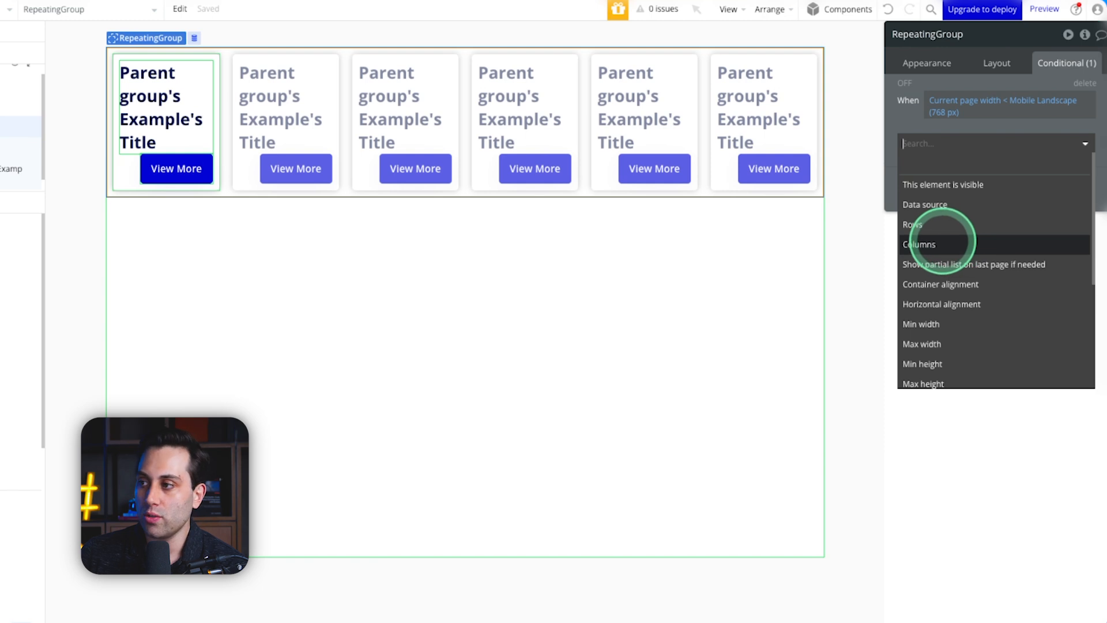
{"action": "left_click", "coordinate": [943, 244]}
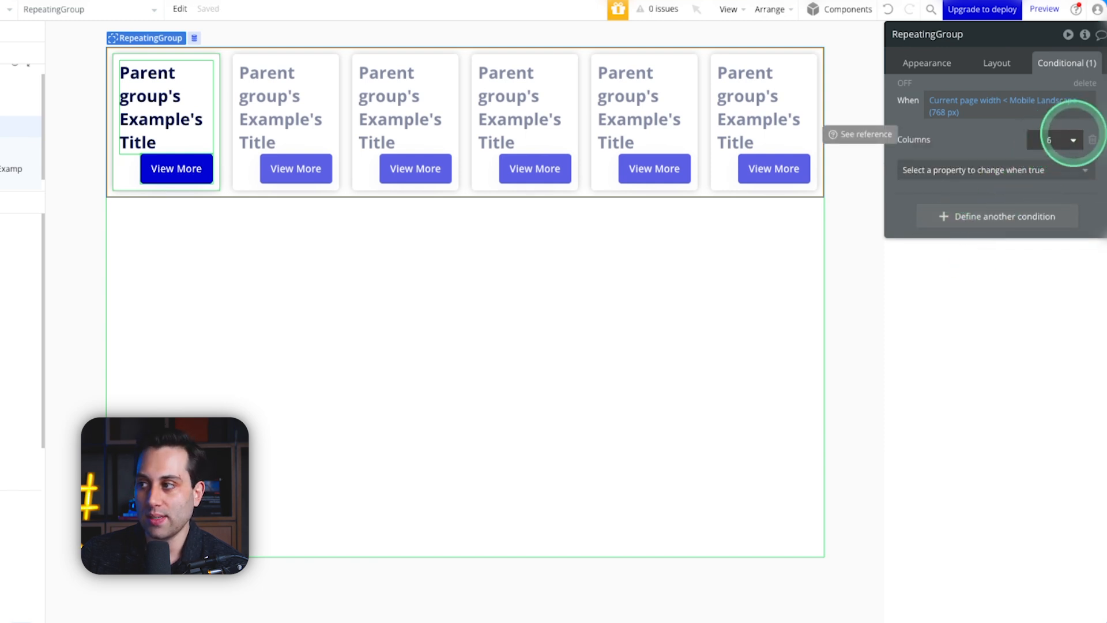
{"action": "left_click", "coordinate": [1064, 140]}
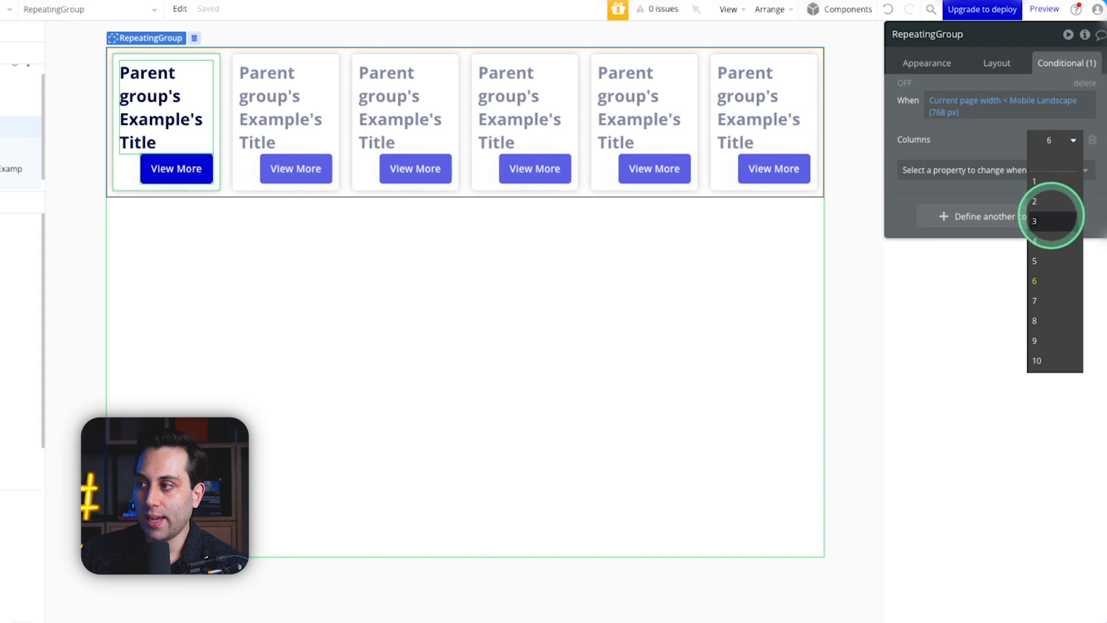
{"action": "left_click", "coordinate": [1046, 221]}
Step: Preview the page and narrow the browser width to check the Mobile Landscape column condition, then restore the full width
{"action": "left_click", "coordinate": [1052, 13]}
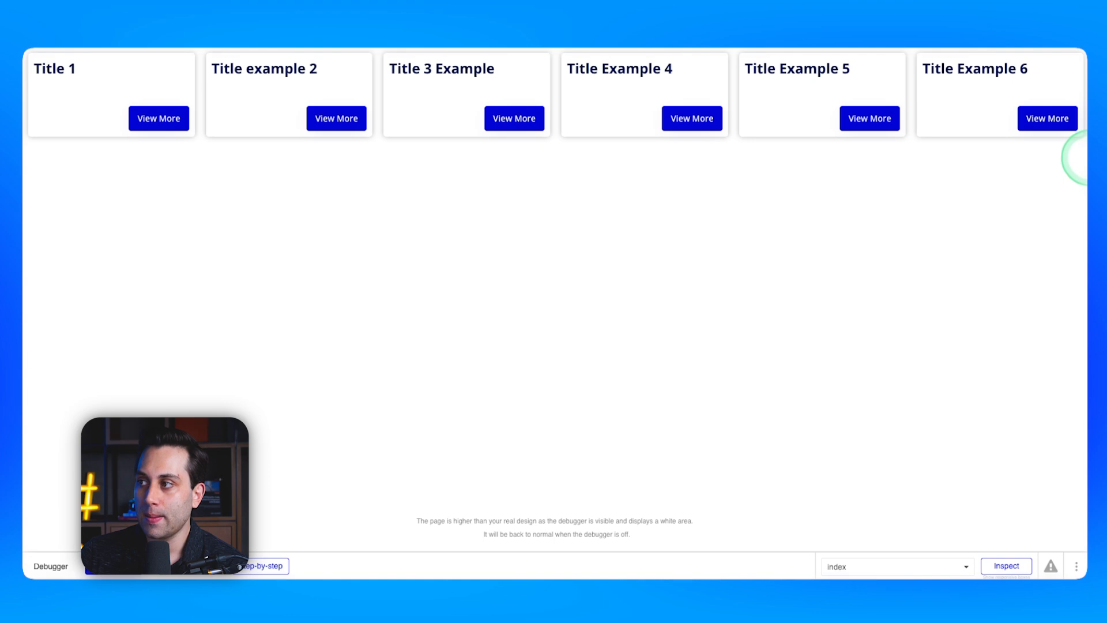
{"action": "left_click_drag", "start_coordinate": [1076, 157], "coordinate": [493, 237]}
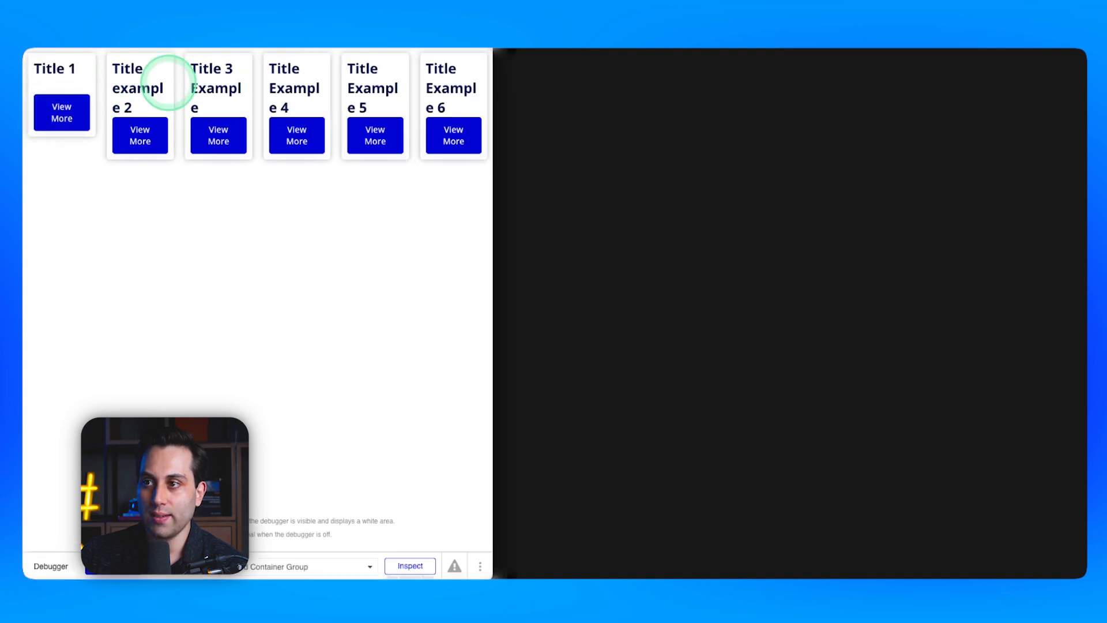
{"action": "left_click_drag", "start_coordinate": [492, 187], "coordinate": [1079, 183]}
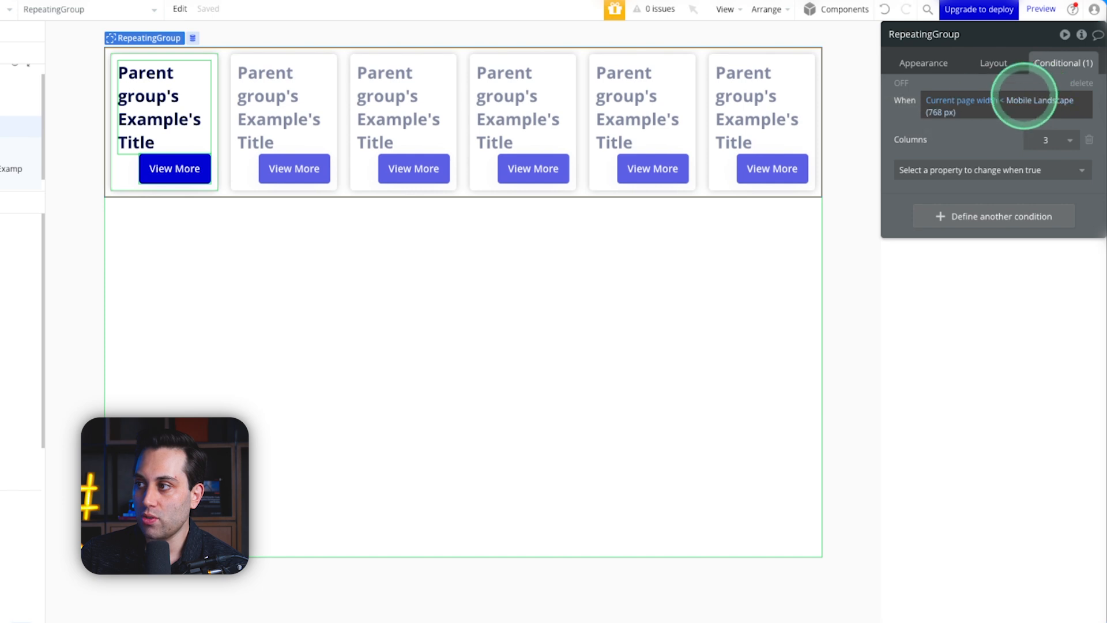
Step: Change the condition's breakpoint to Tablet (992 px) and its Columns value to 2
{"action": "left_click", "coordinate": [1038, 101]}
{"action": "left_click", "coordinate": [1044, 123]}
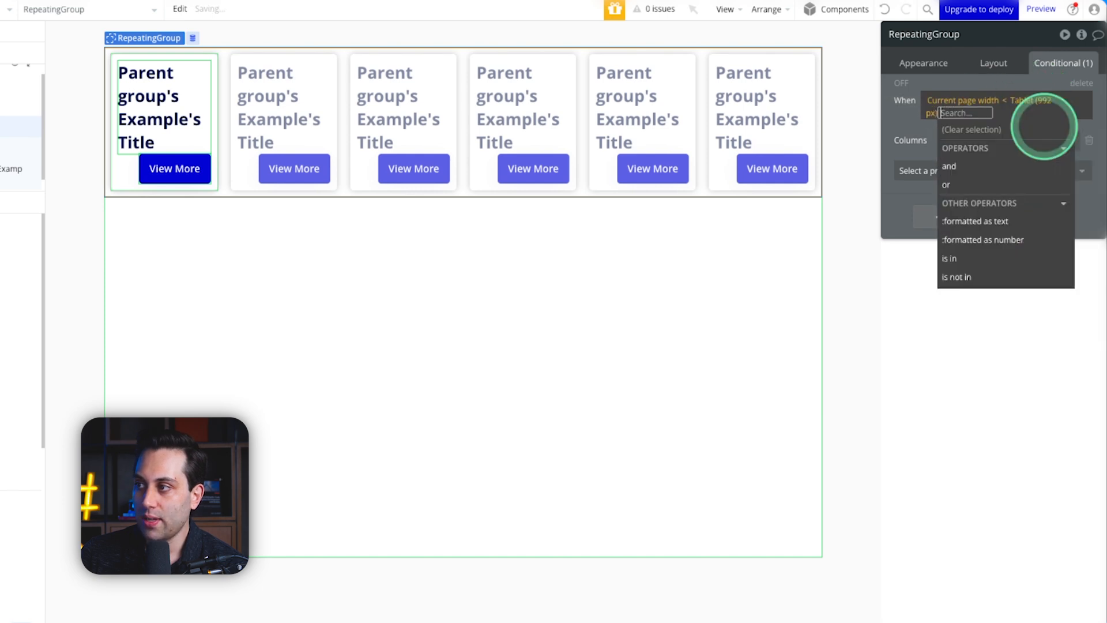
{"action": "left_click", "coordinate": [1006, 129]}
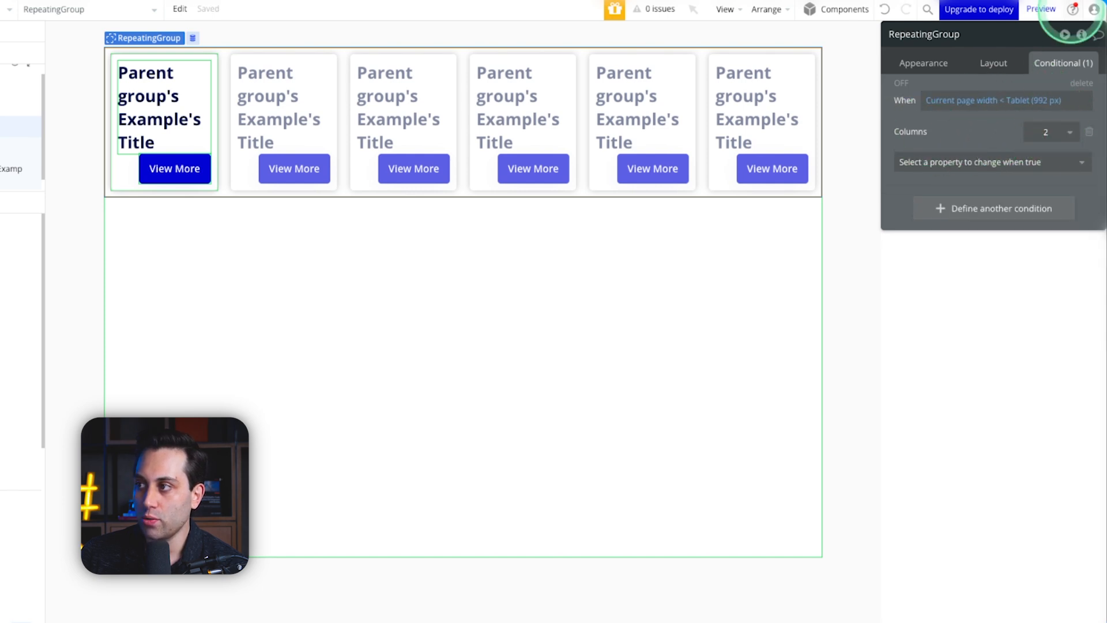
Step: Preview the page and check the Tablet column condition at about half the browser width, then widen it again
{"action": "left_click", "coordinate": [1041, 9]}
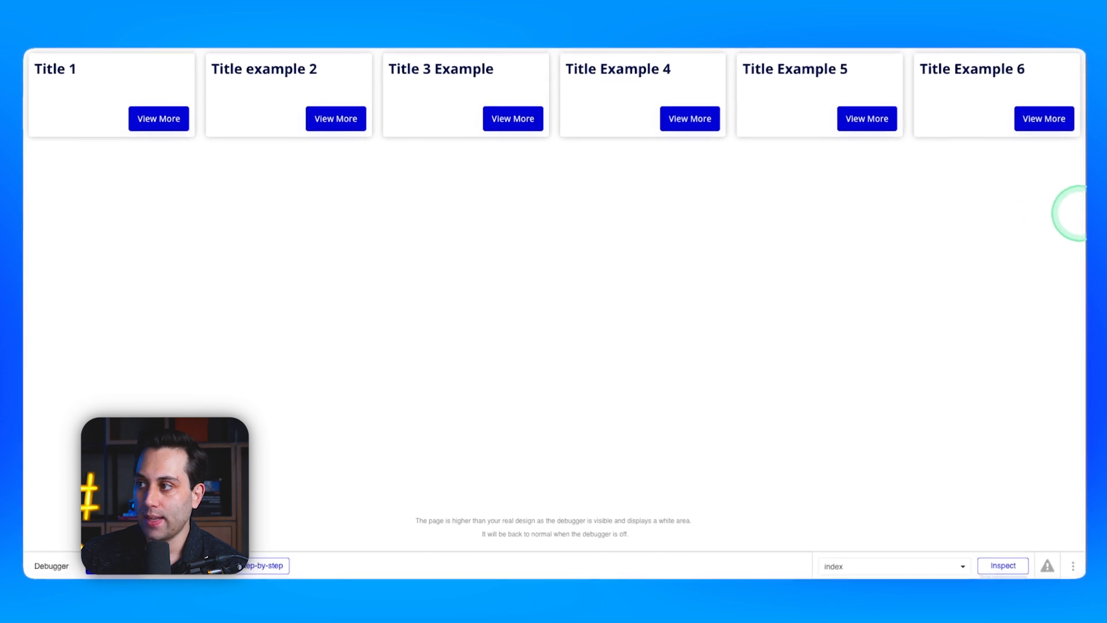
{"action": "left_click_drag", "start_coordinate": [1073, 211], "coordinate": [548, 230]}
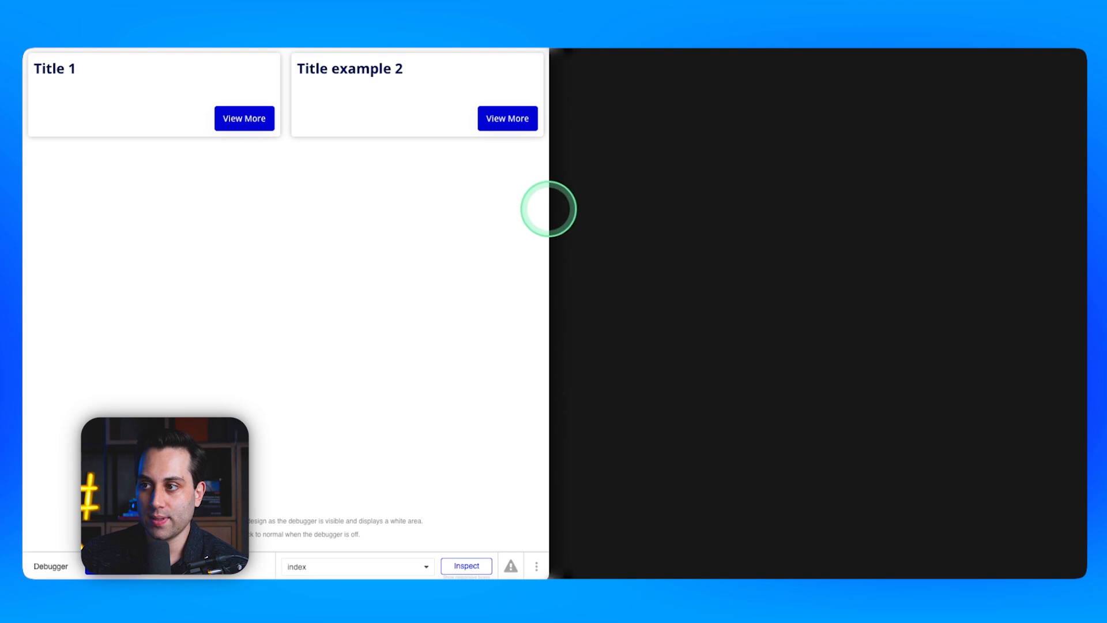
{"action": "left_click_drag", "start_coordinate": [548, 208], "coordinate": [1080, 208]}
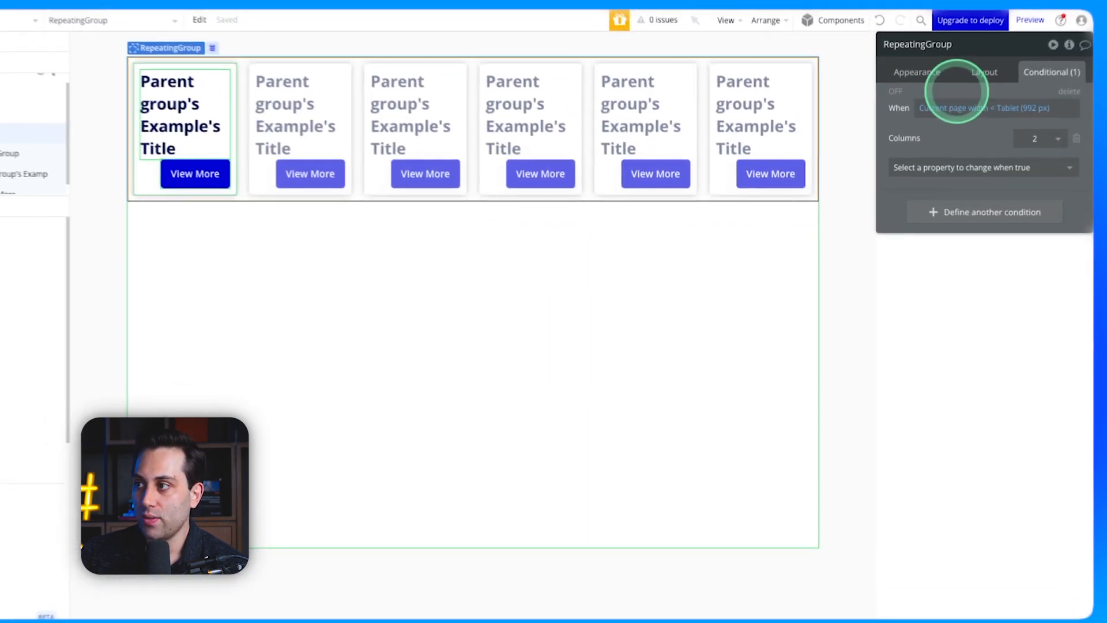
Step: Review the repeating group's fixed row and column settings and open its layout settings
{"action": "left_click", "coordinate": [922, 64]}
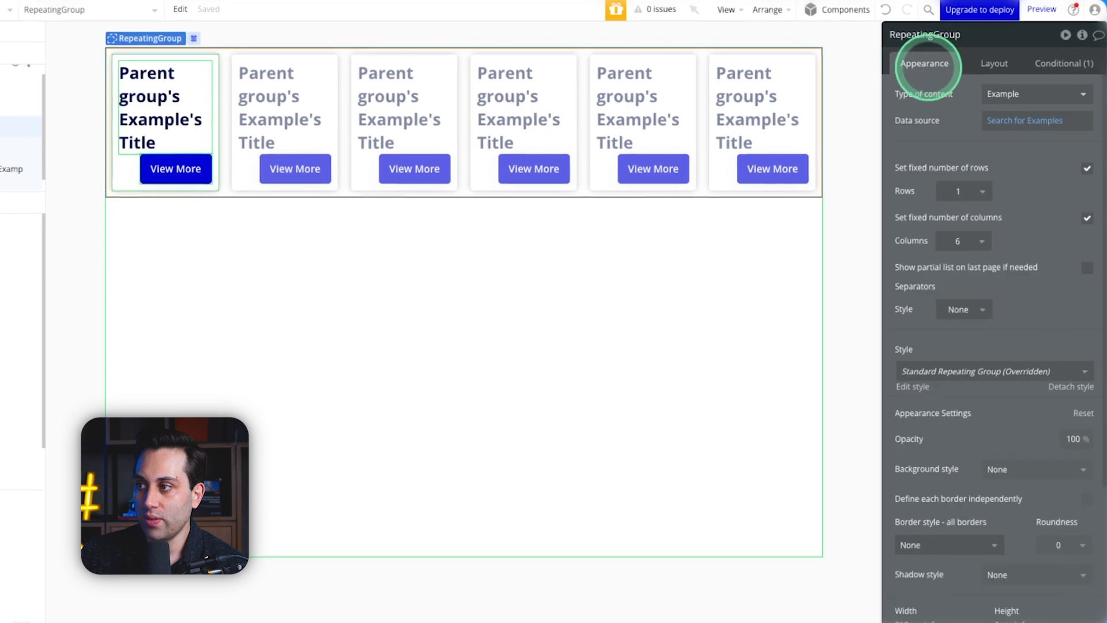
{"action": "left_click", "coordinate": [993, 61]}
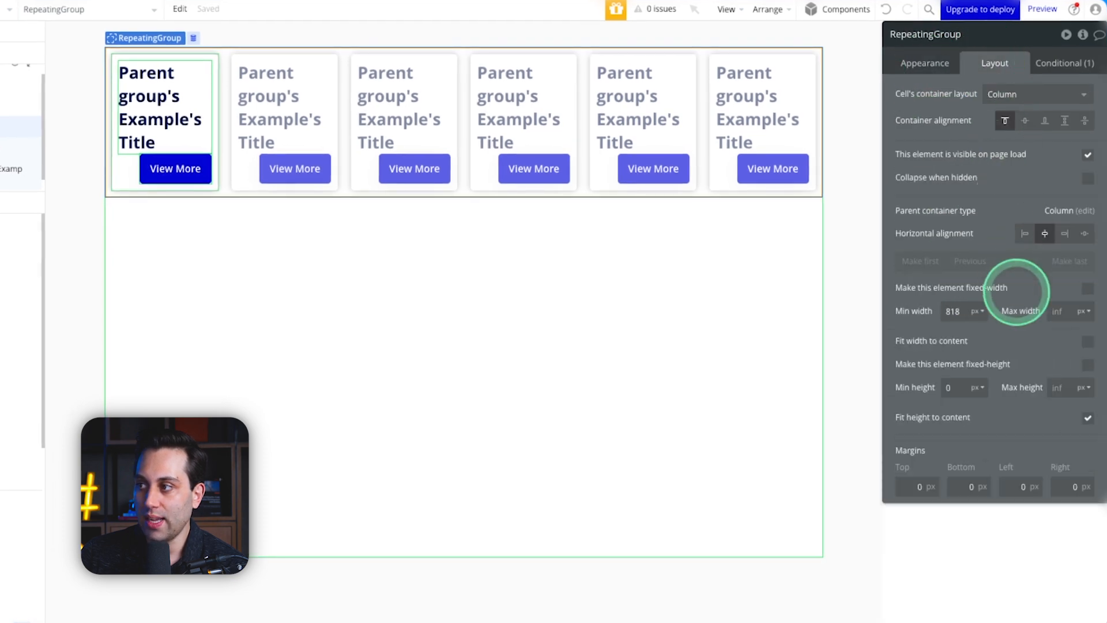